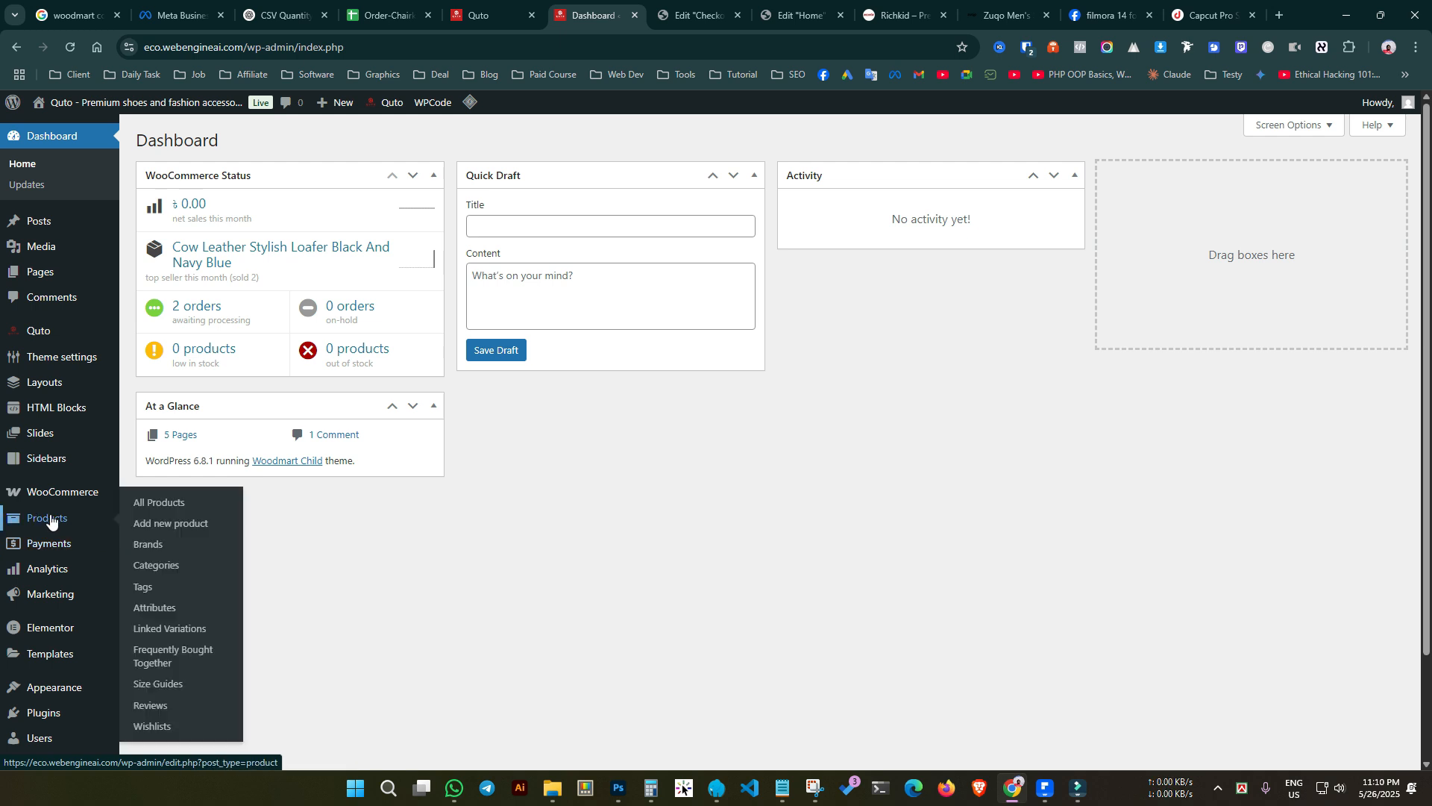
Open the form for adding a new product from the store's product administration.
scroll(43, 522, down, 2)
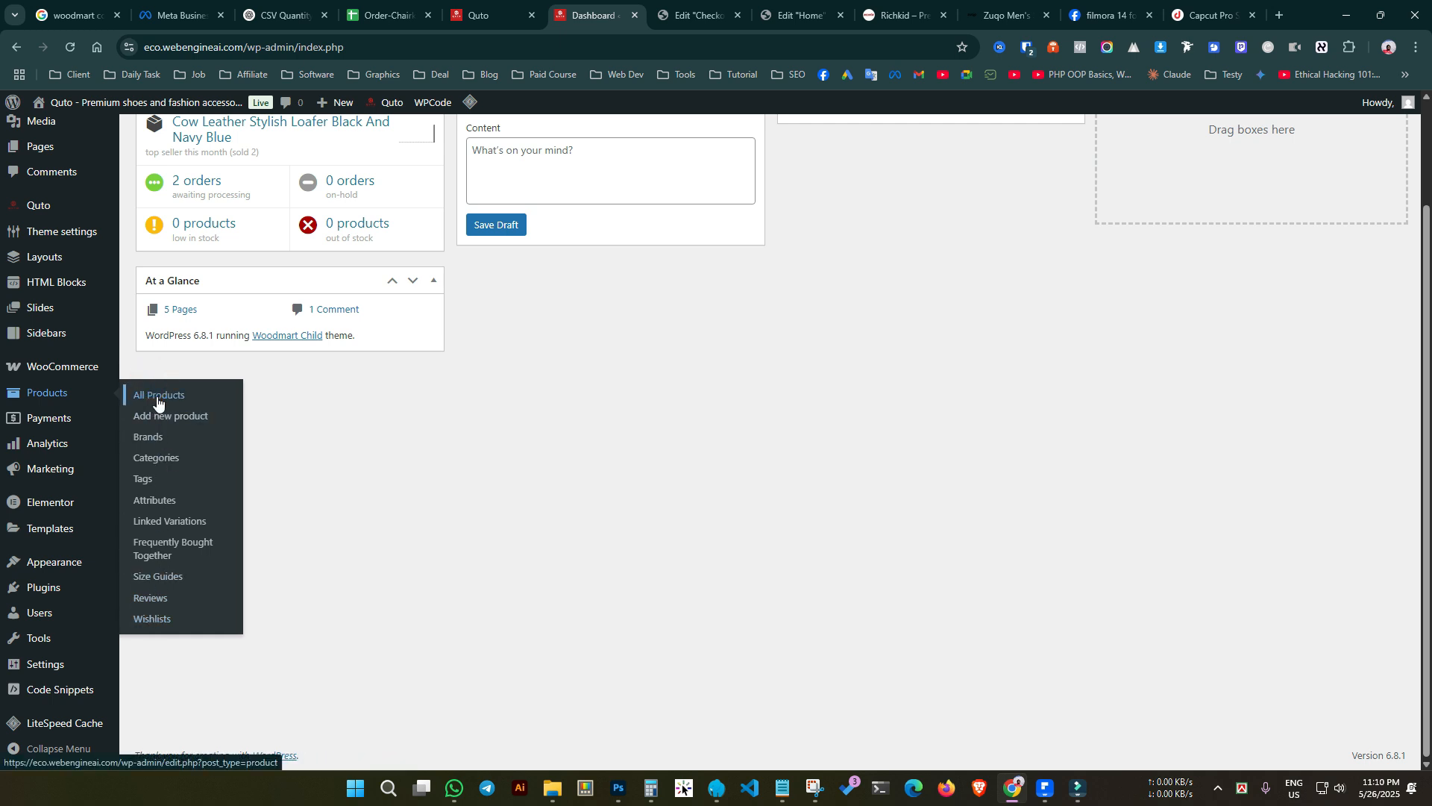
click(157, 396)
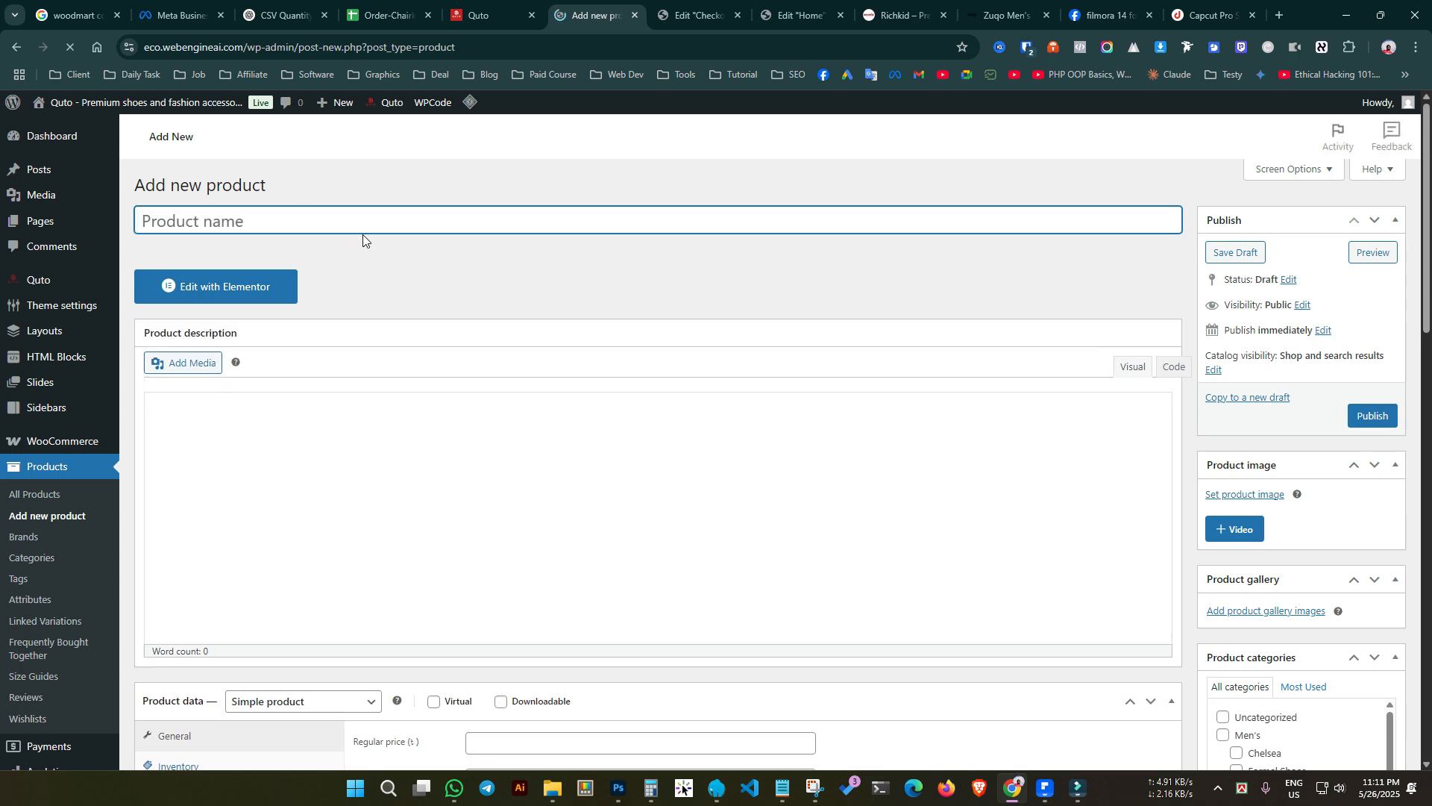
Switch the new product's type to Variable product and back to Simple product.
scroll(723, 467, down, 5)
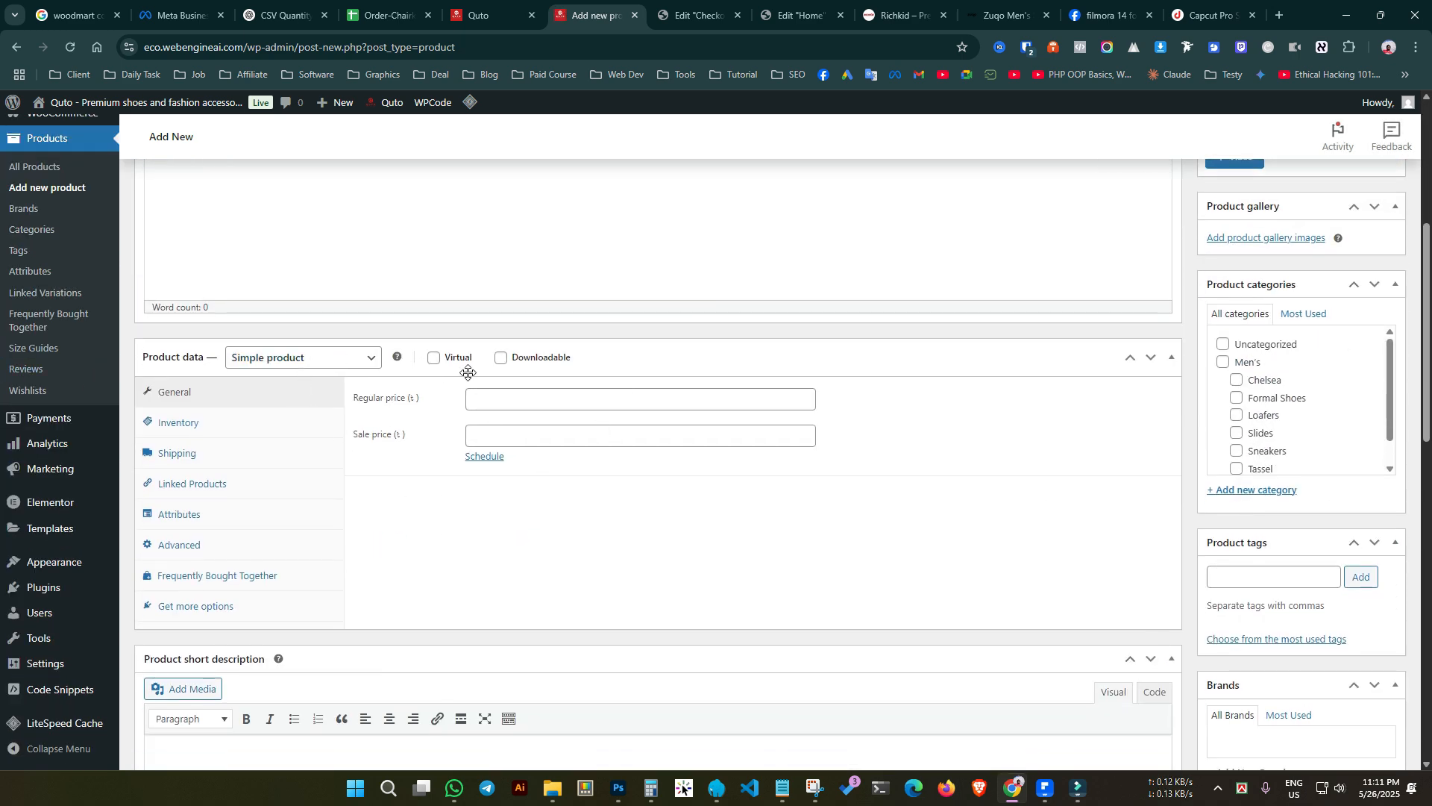
scroll(467, 371, up, 3)
scroll(428, 448, down, 3)
click(259, 359)
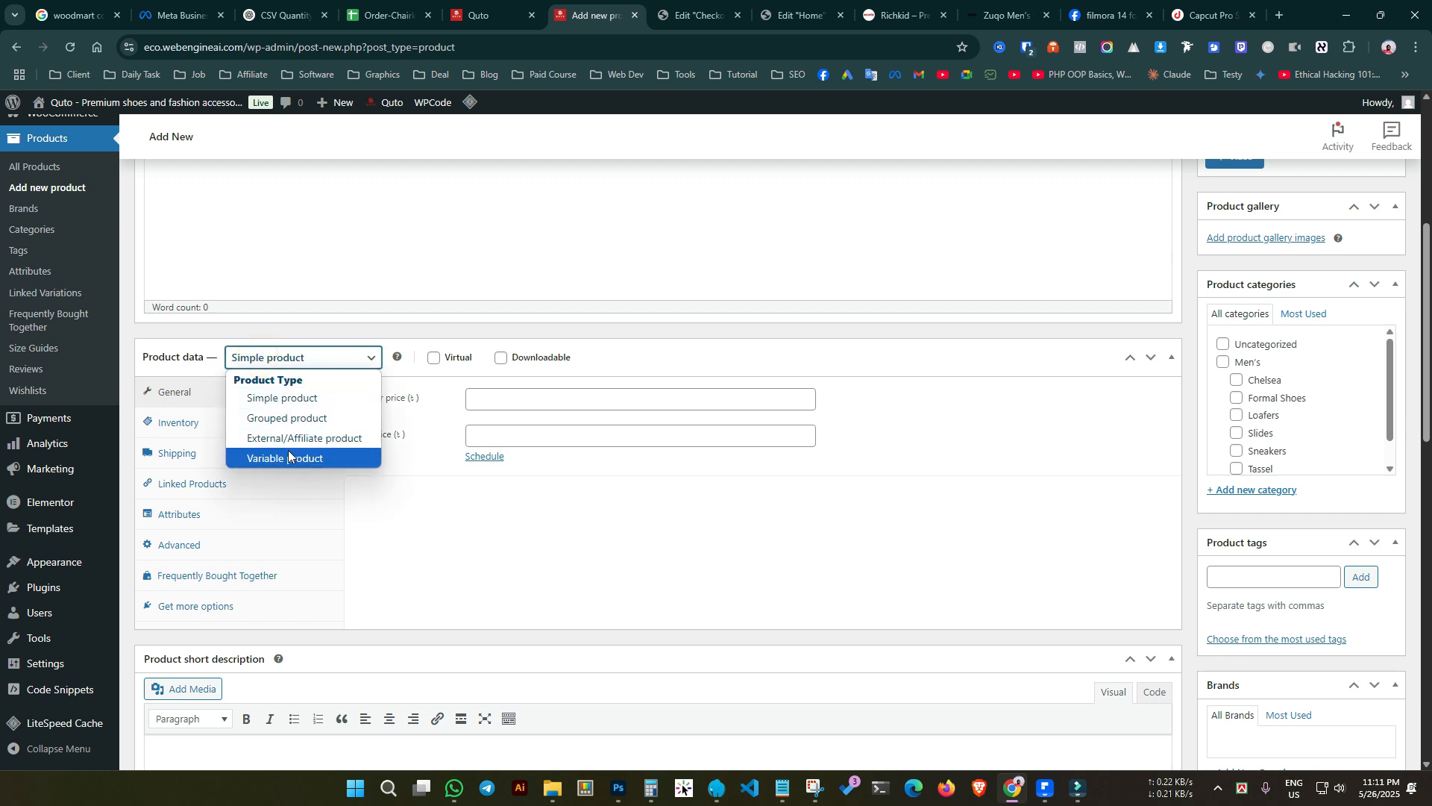
click(285, 400)
click(288, 359)
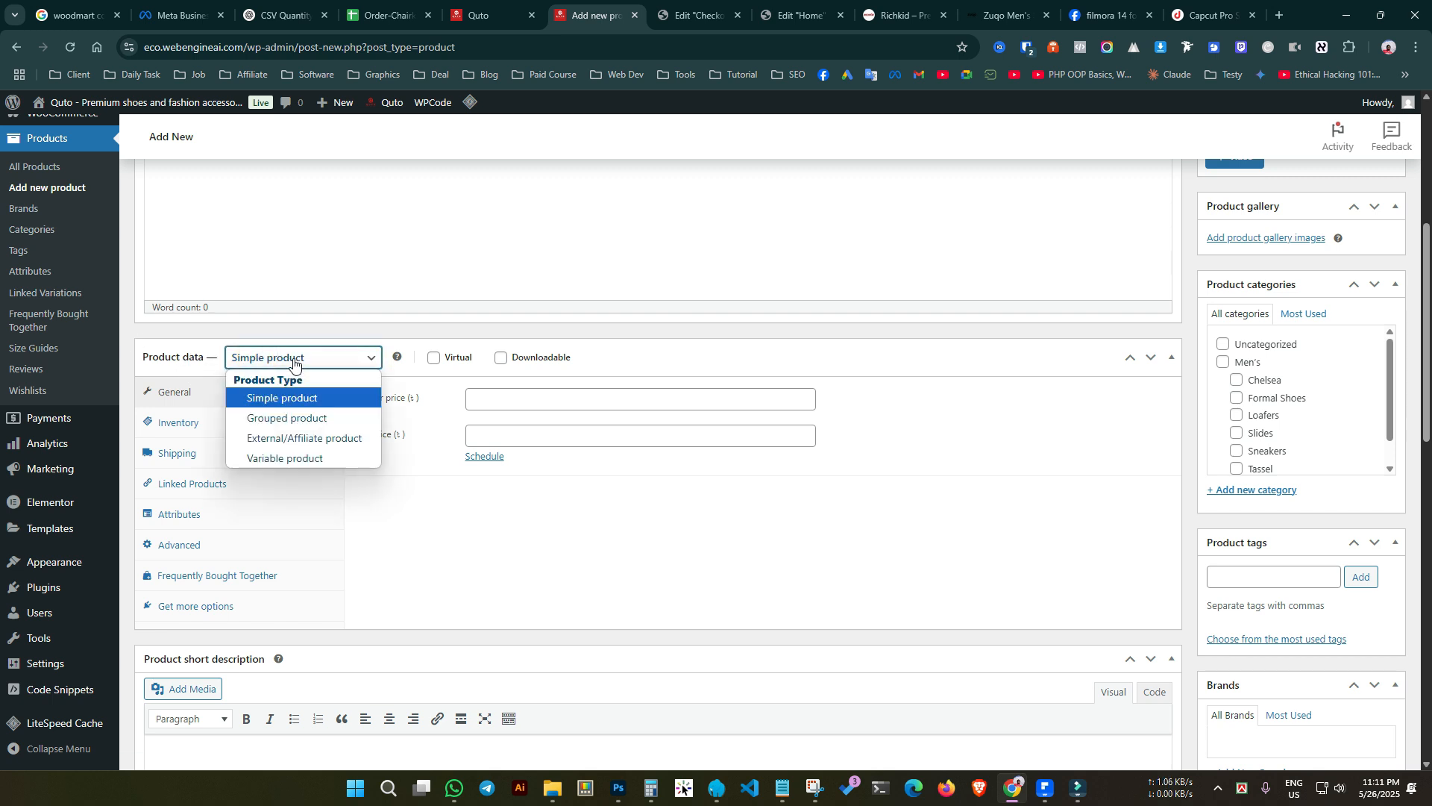
click(298, 455)
click(291, 358)
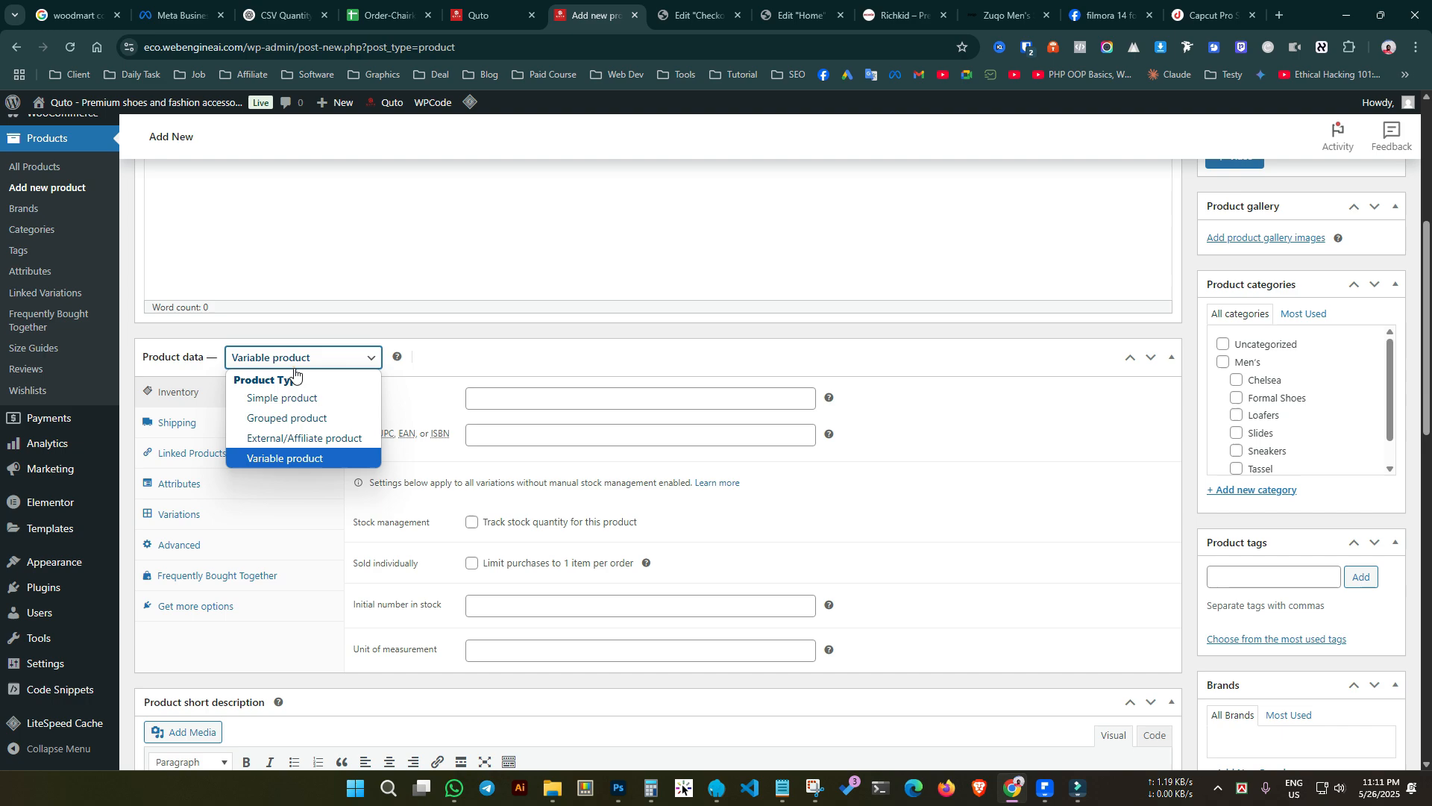
click(288, 396)
View the Citizen NJ0150-81E Silver watch page on the Quto storefront, then return to its home page.
click(503, 3)
scroll(522, 314, down, 20)
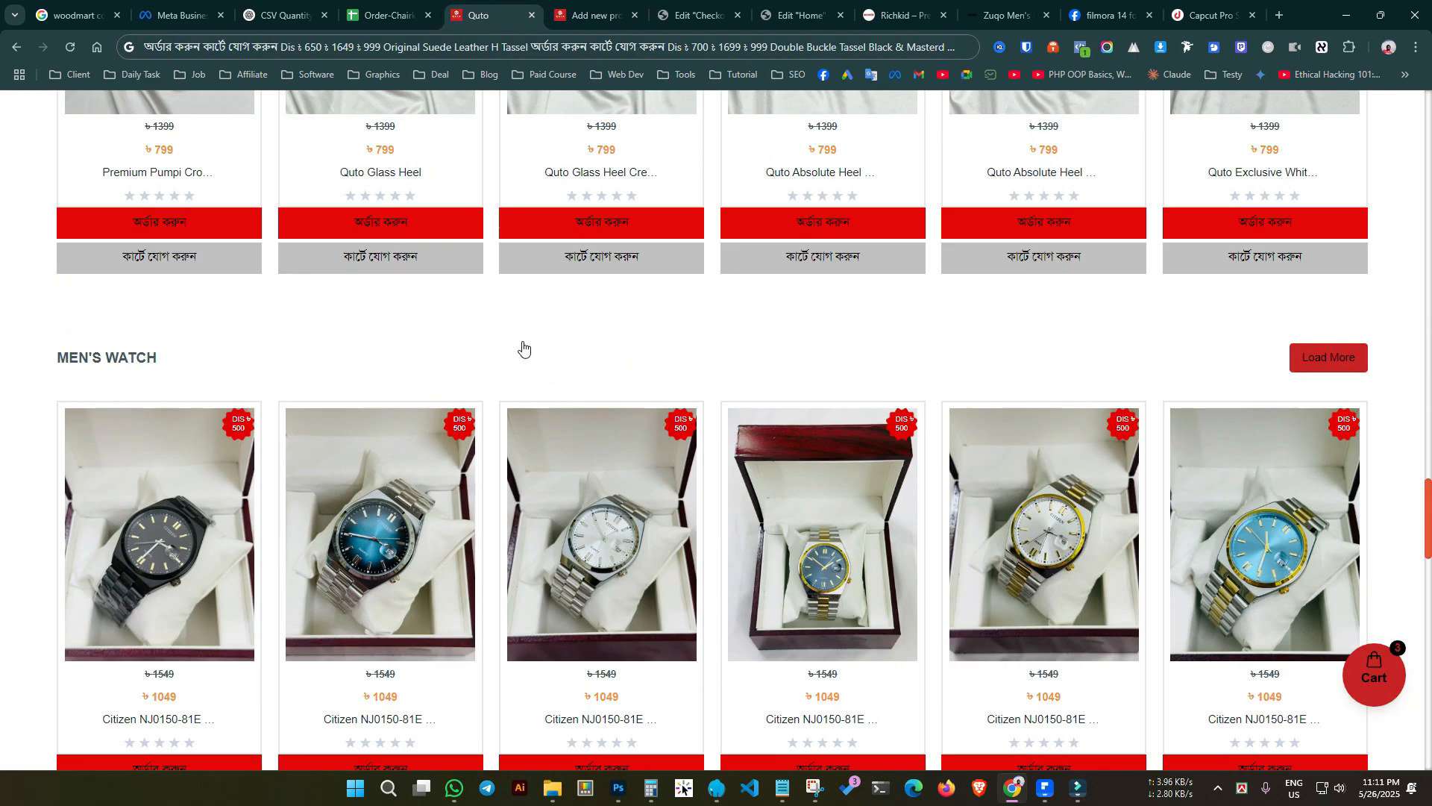
scroll(525, 373, up, 5)
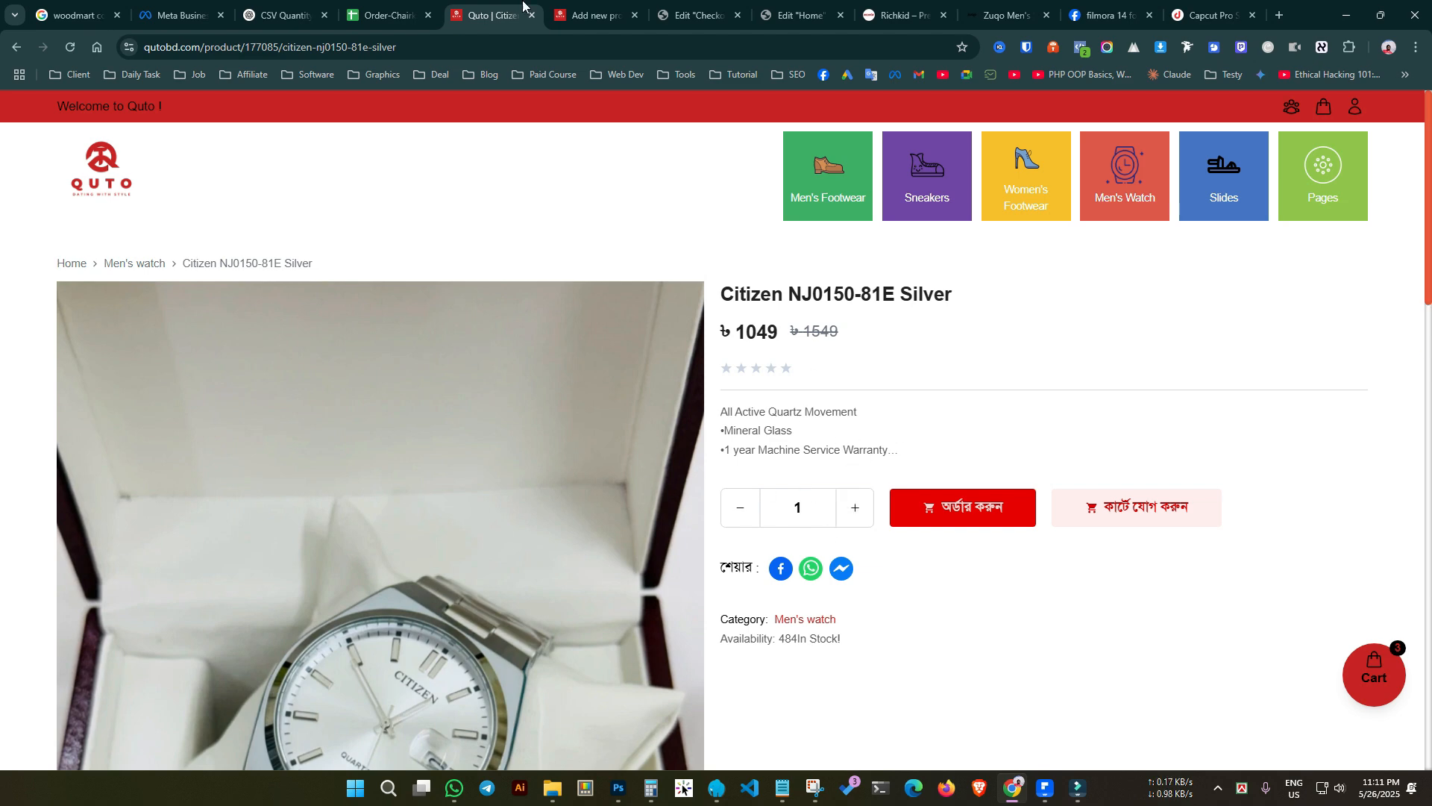
click(590, 15)
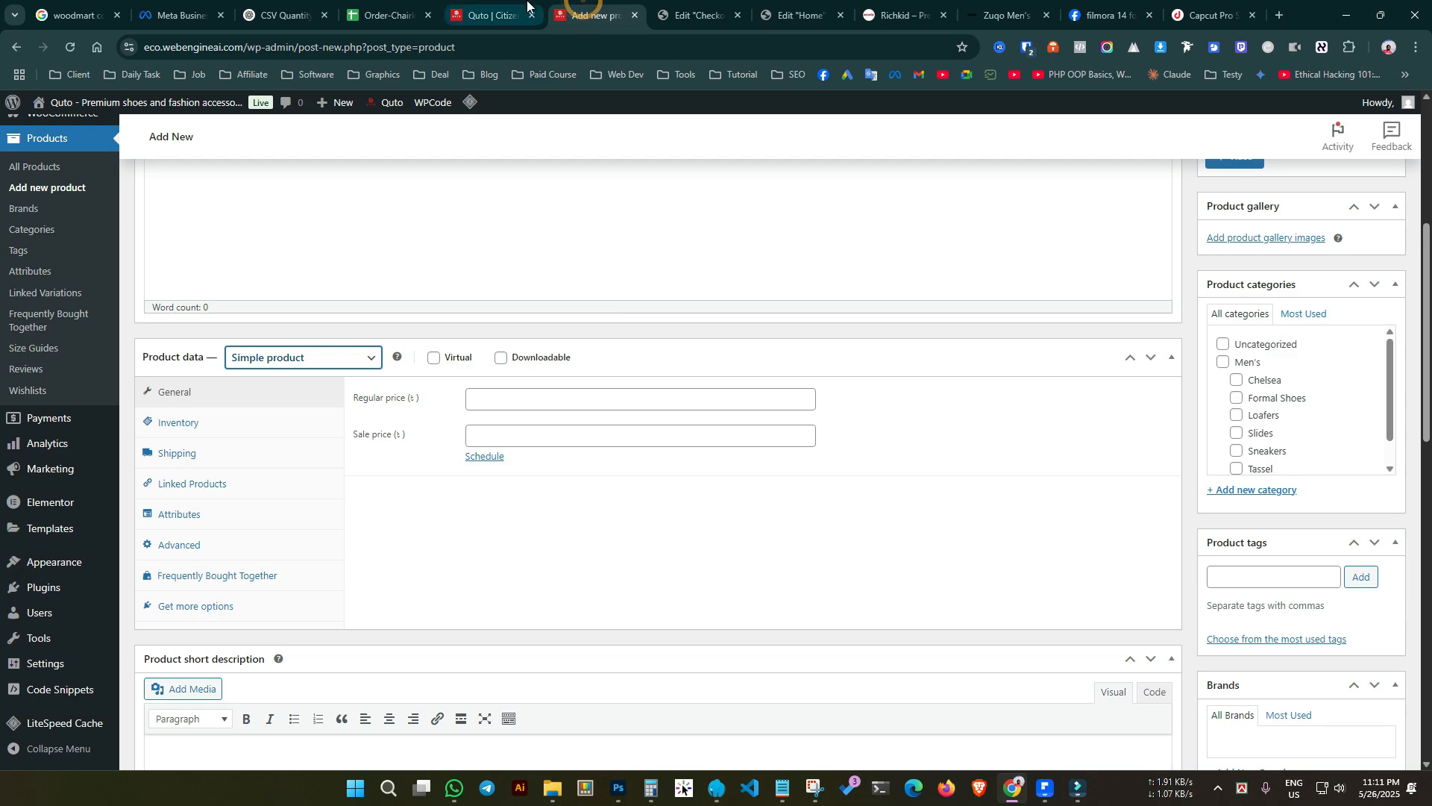
click(492, 15)
click(15, 47)
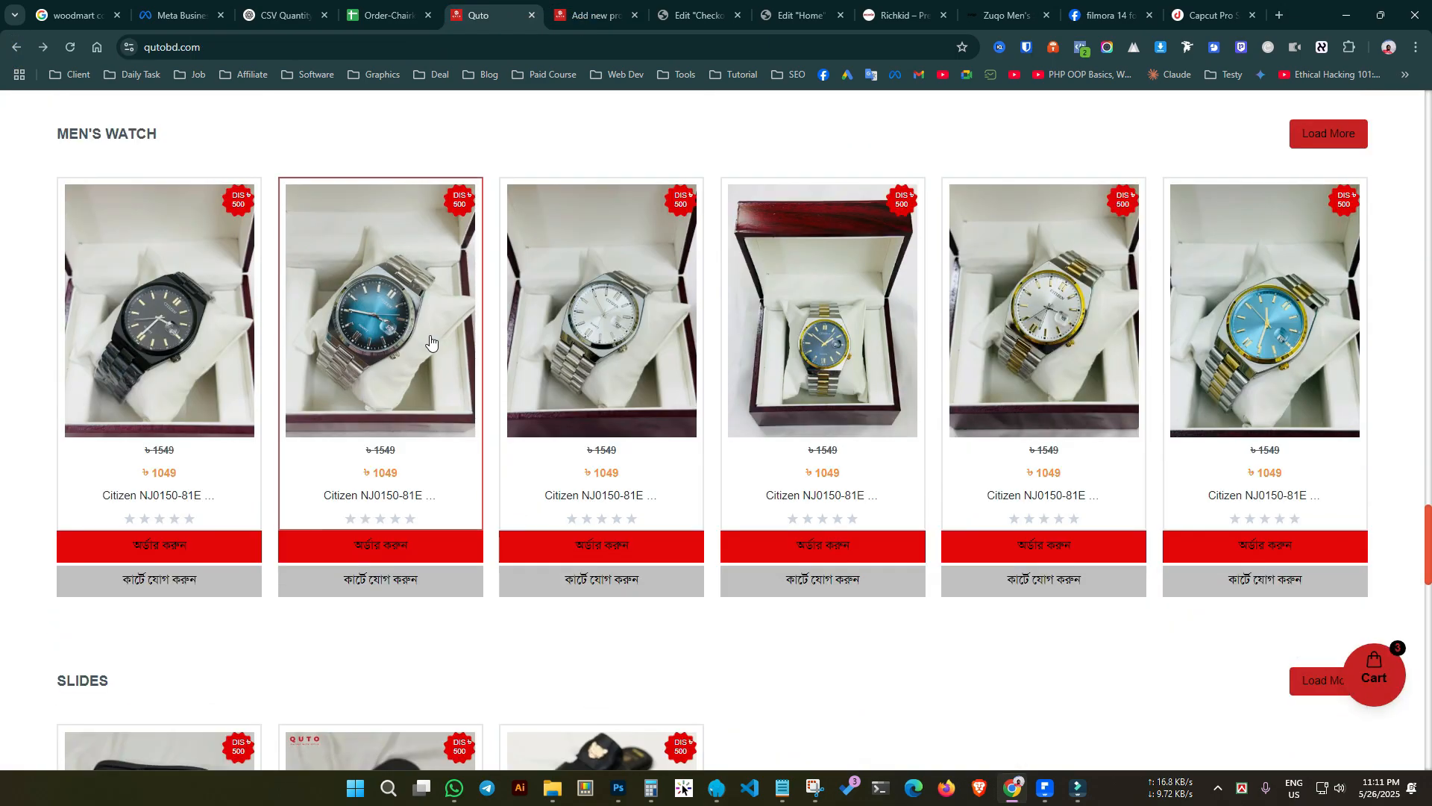
Open the storefront page of the Quto Men's Premium Sneakers Nike Black and look over its details.
scroll(387, 291, up, 5)
scroll(387, 291, up, 5)
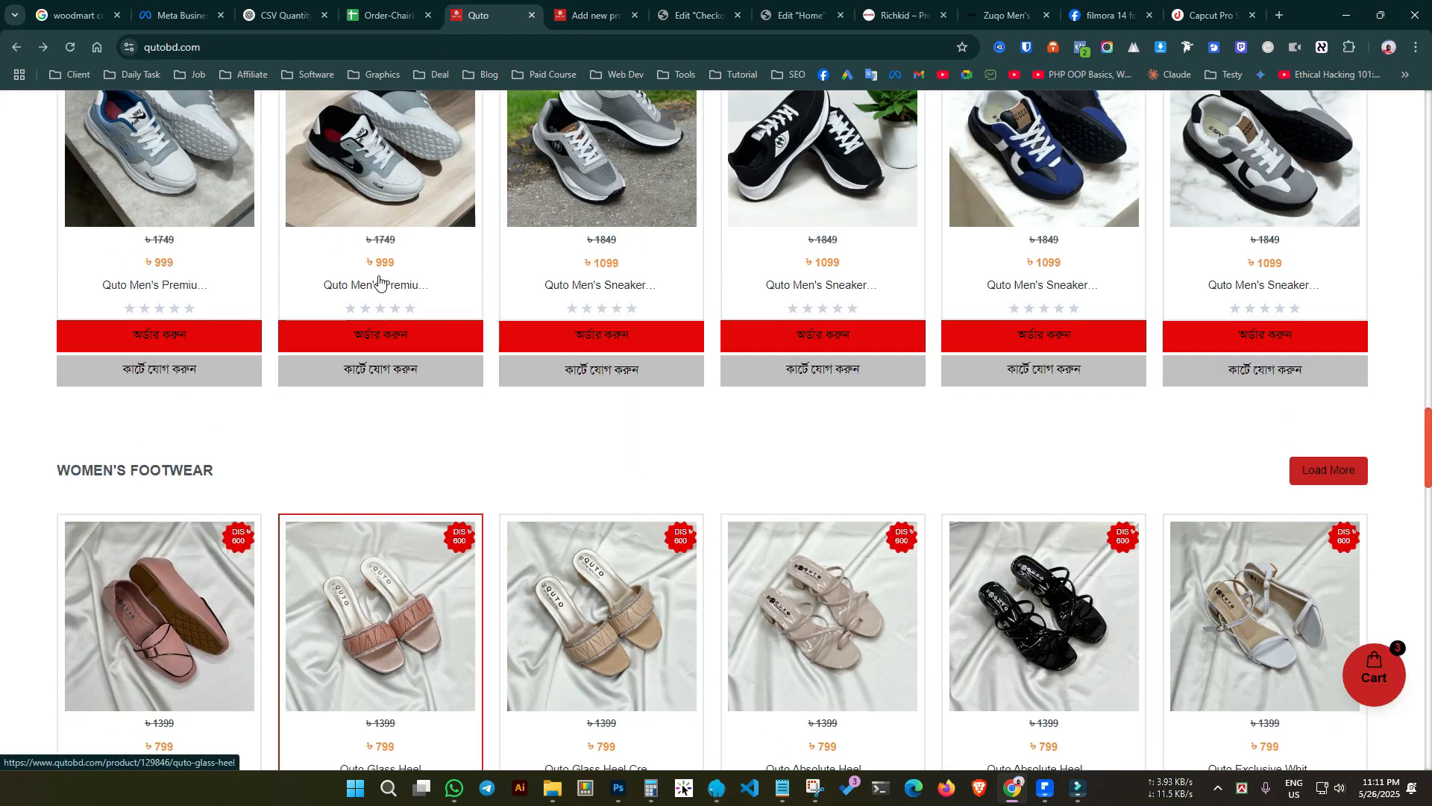
click(375, 242)
click(377, 220)
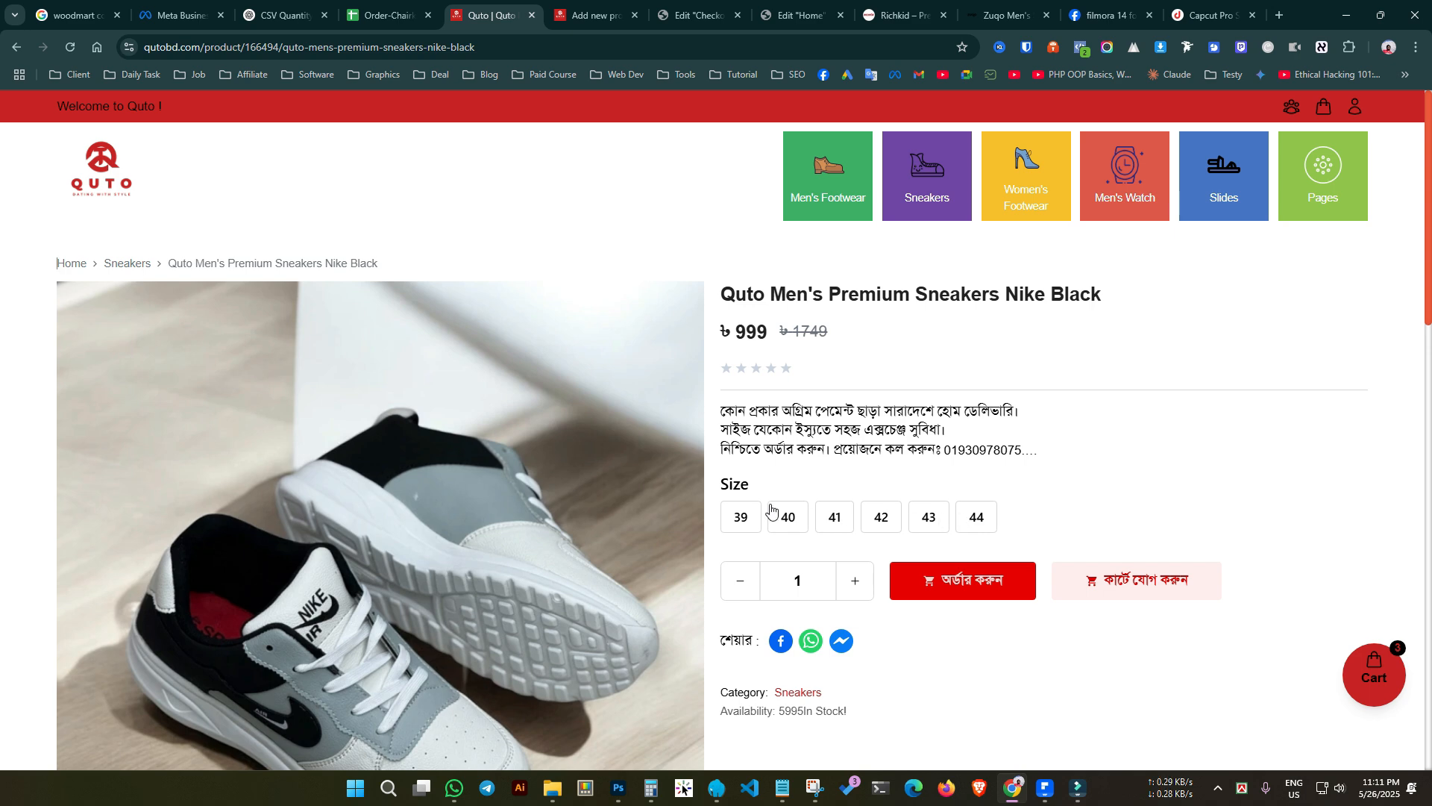
scroll(607, 534, down, 2)
scroll(608, 534, up, 2)
Copy the title "Quto Men's Premium Sneakers Nike Black" from the storefront into the new product's name.
drag(726, 291, 1193, 298)
key(ctrl+c)
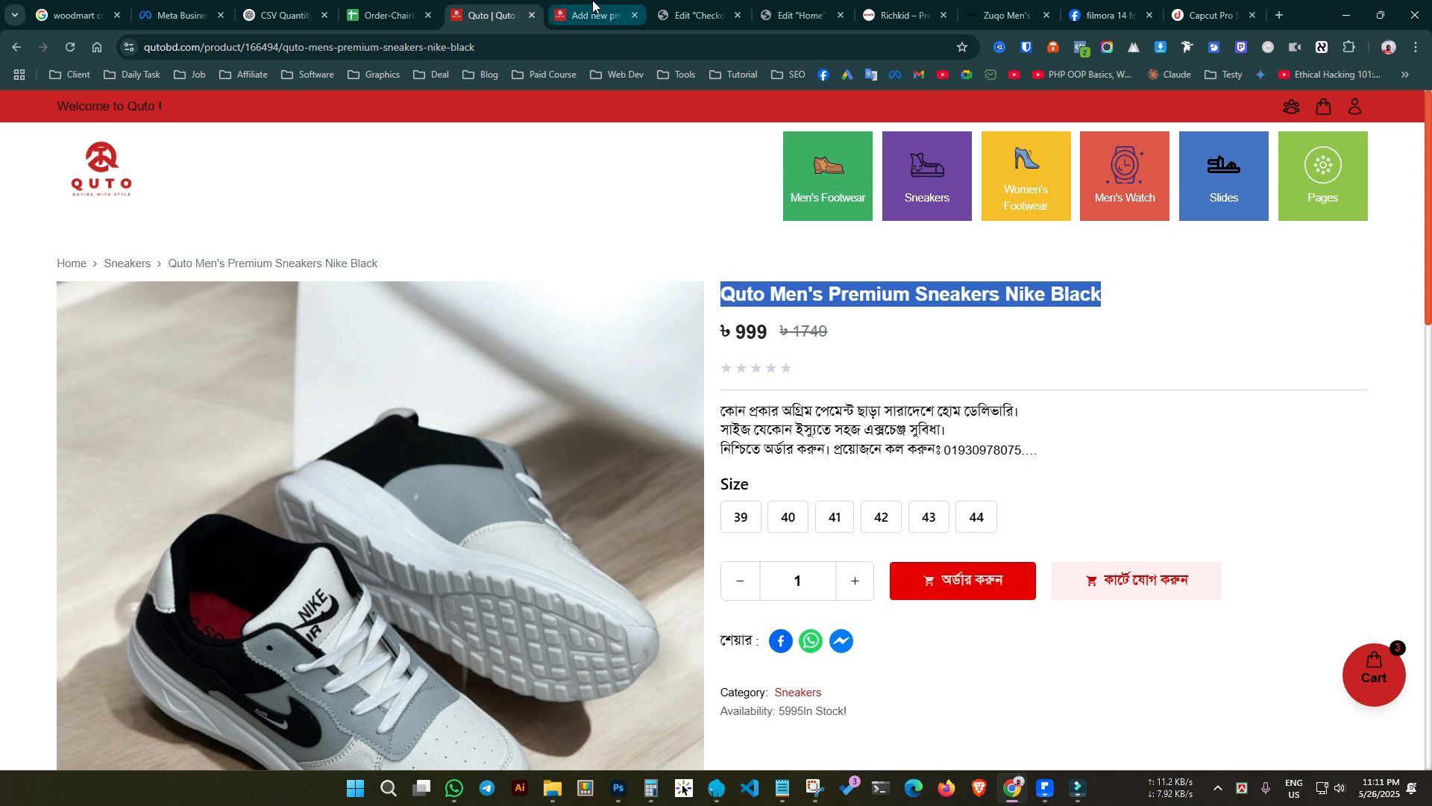
click(589, 15)
scroll(437, 319, up, 5)
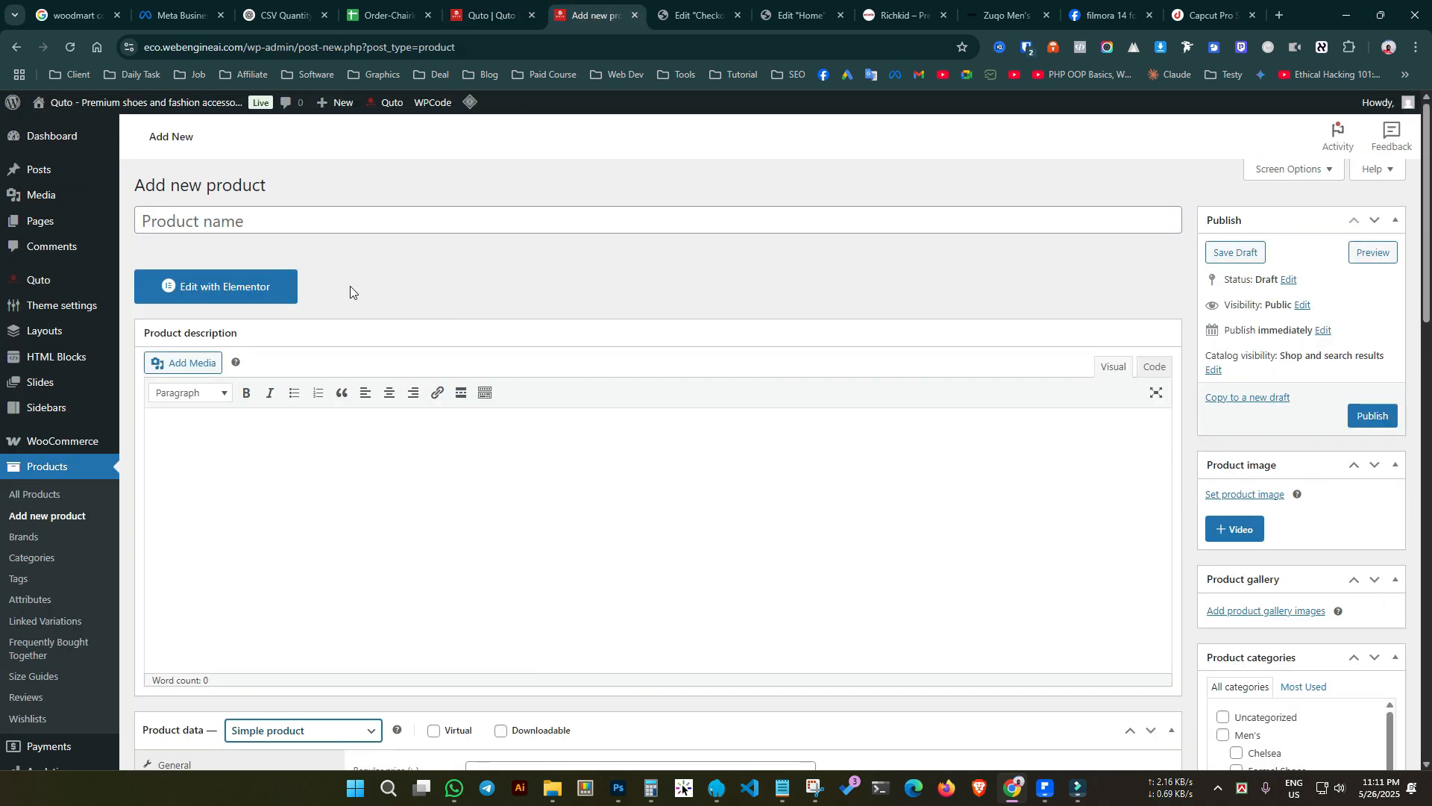
click(299, 223)
key(ctrl+v)
Set the new product's type to Variable product.
scroll(359, 608, down, 2)
click(331, 581)
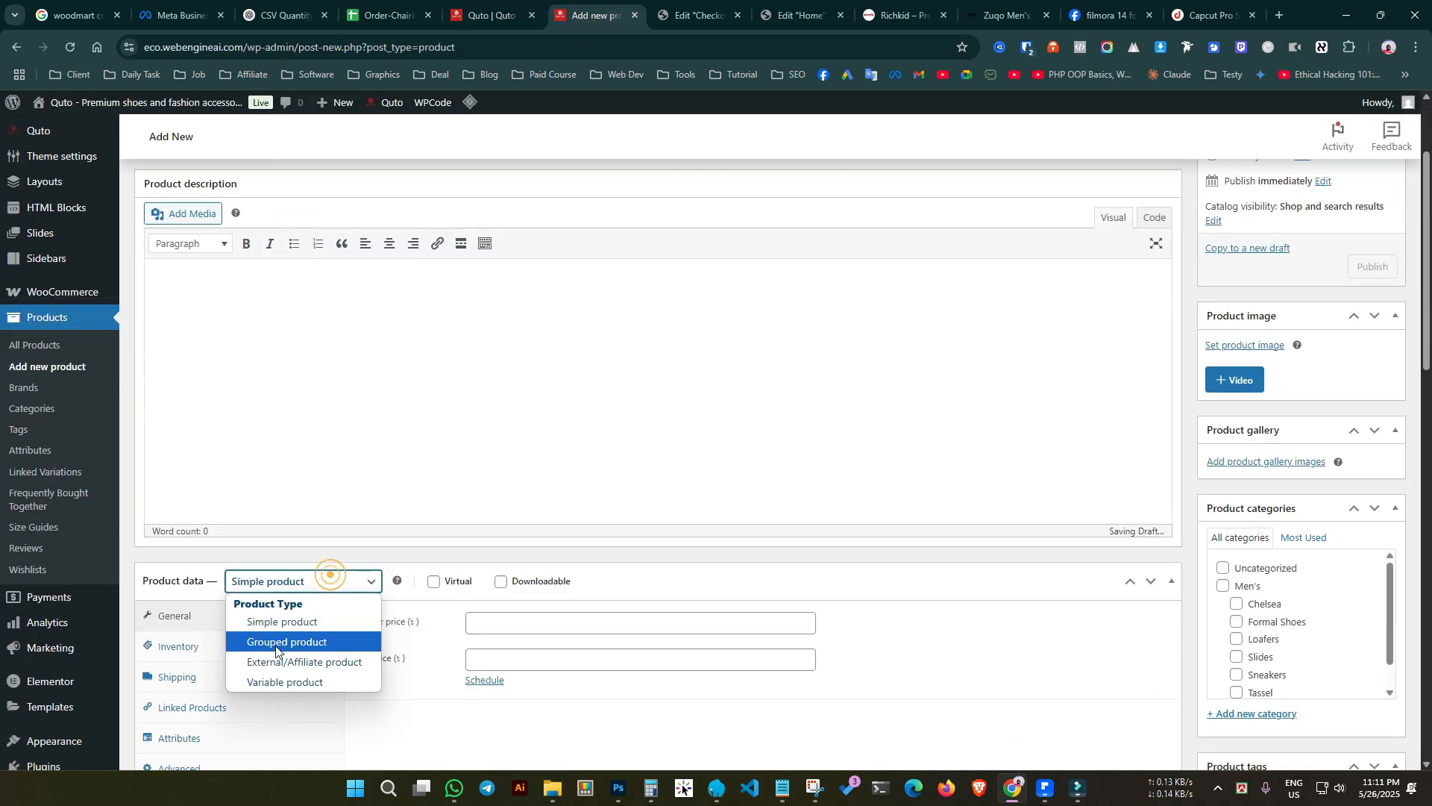
click(285, 682)
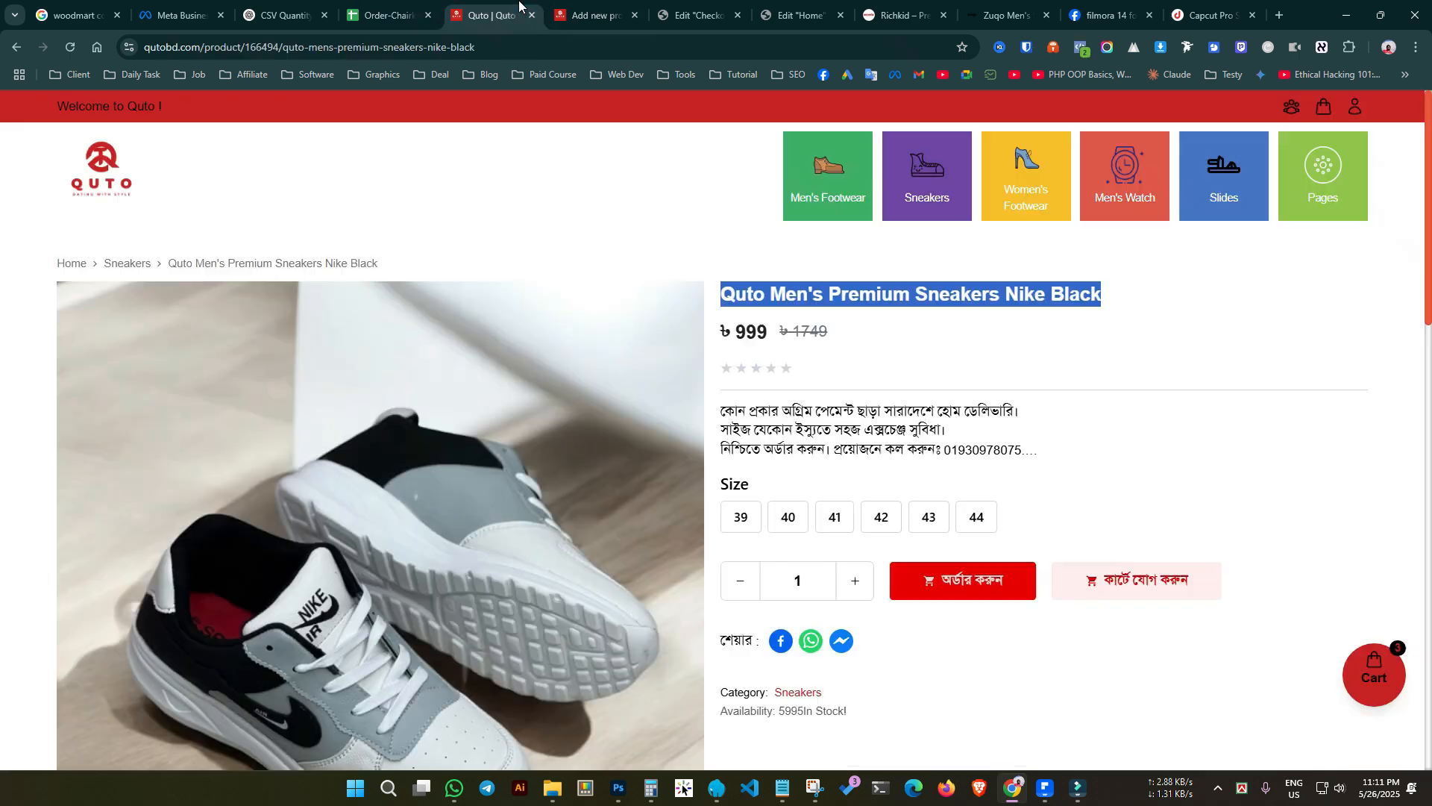
Copy the full description text from the storefront's sneaker page into the new product's description.
click(489, 15)
scroll(755, 408, down, 2)
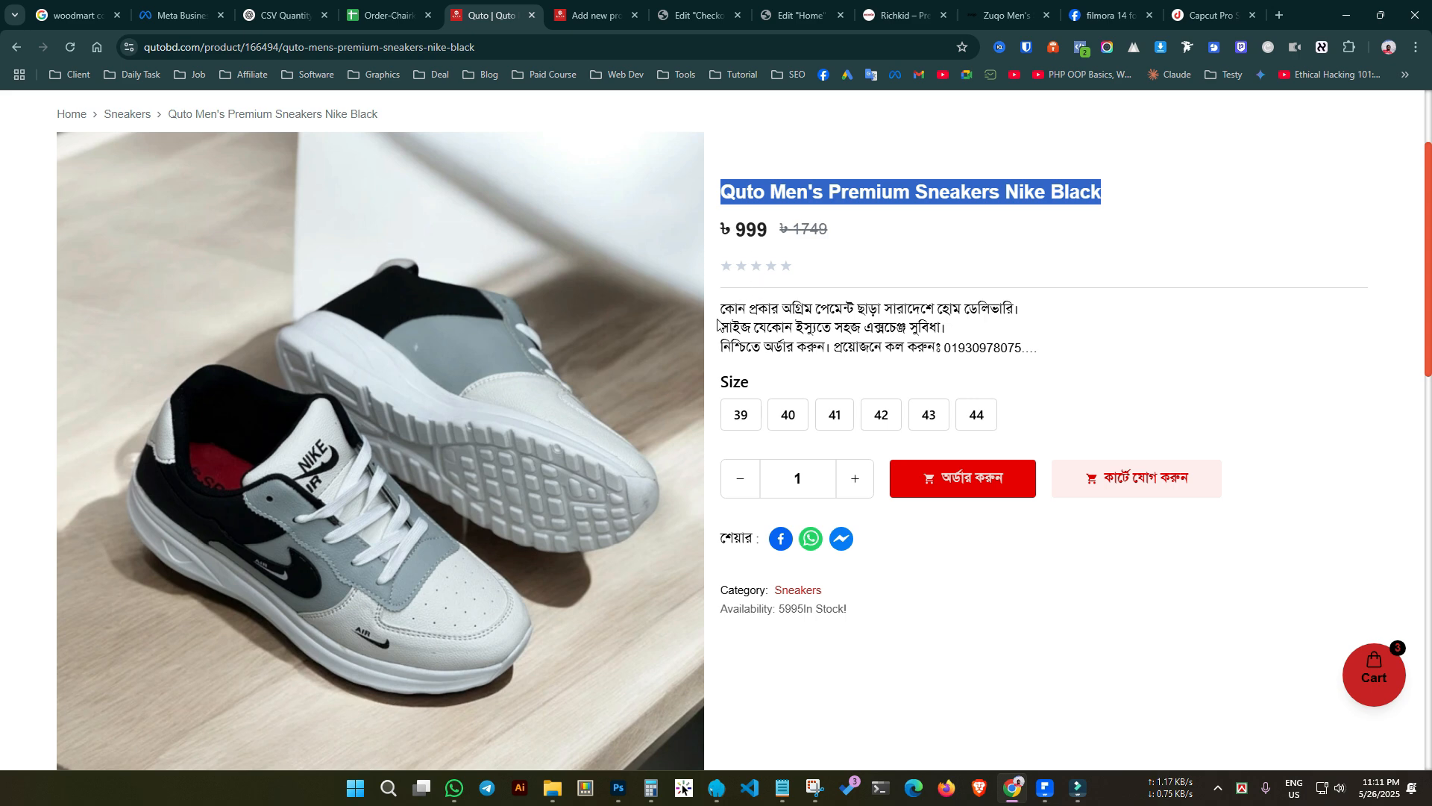
drag(730, 310, 1033, 349)
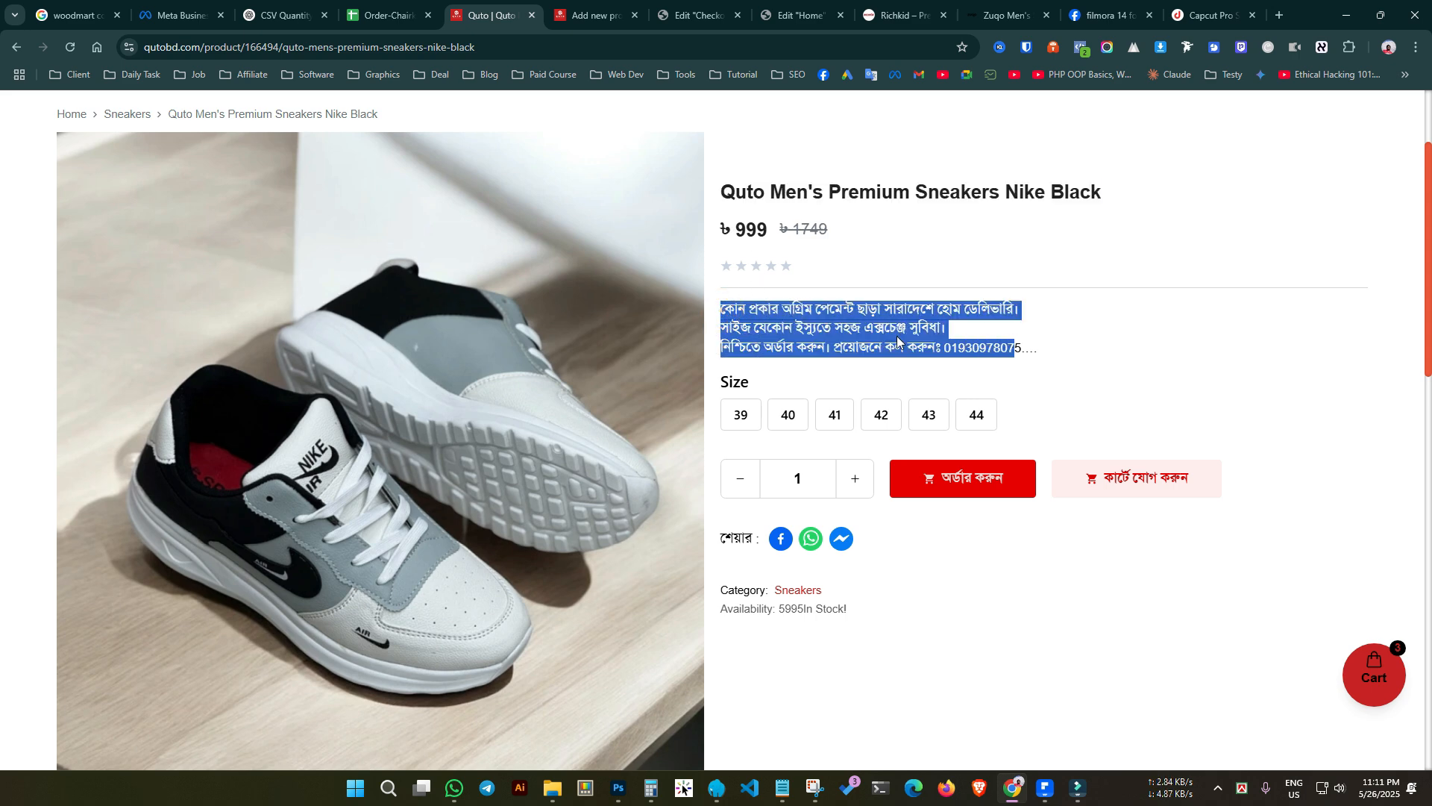
scroll(720, 400, down, 3)
drag(768, 621, 70, 473)
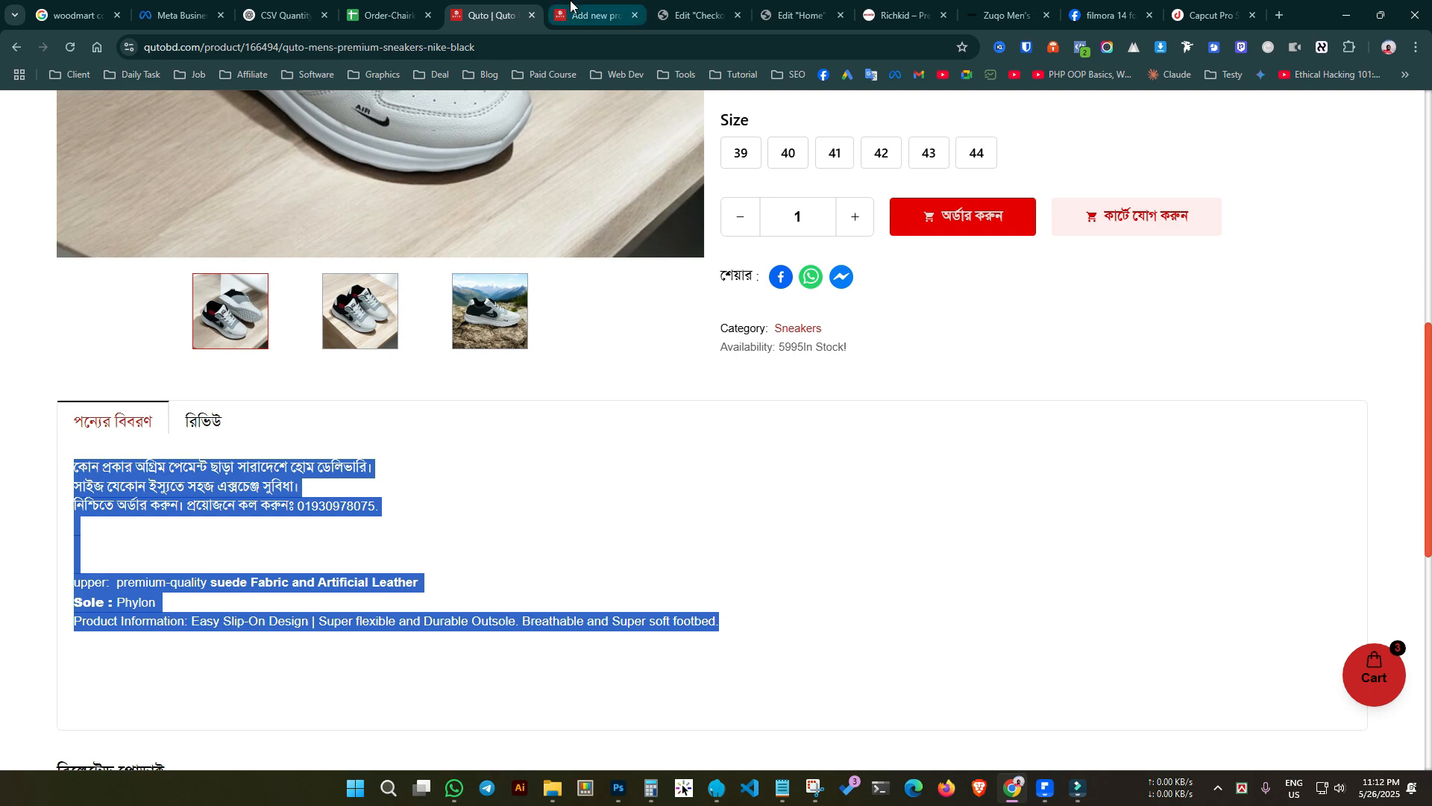
click(589, 15)
scroll(338, 443, down, 5)
scroll(276, 351, up, 10)
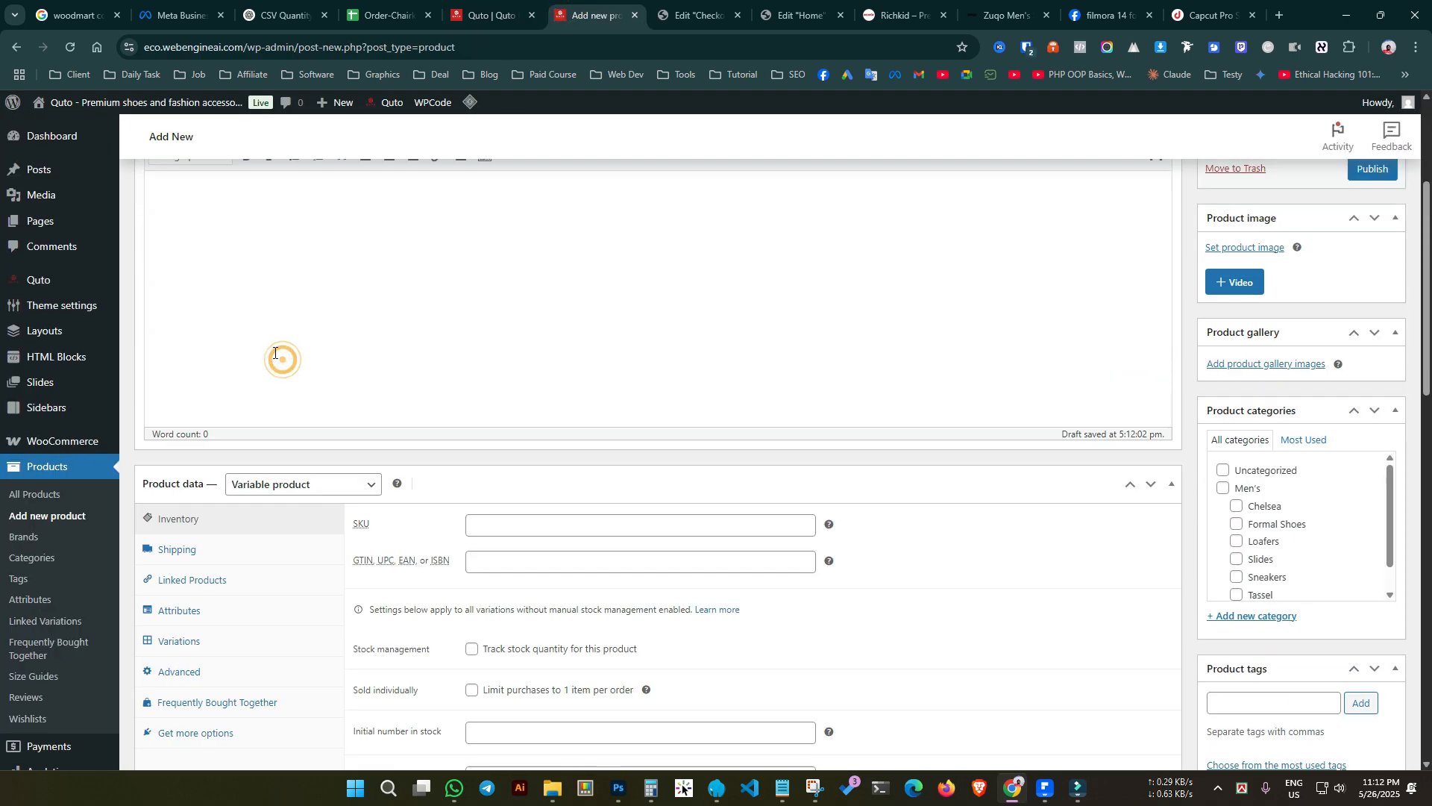
click(254, 289)
key(ctrl+v)
Copy the three-line summary under the sneaker's price on the storefront into the new product's short description.
click(672, 11)
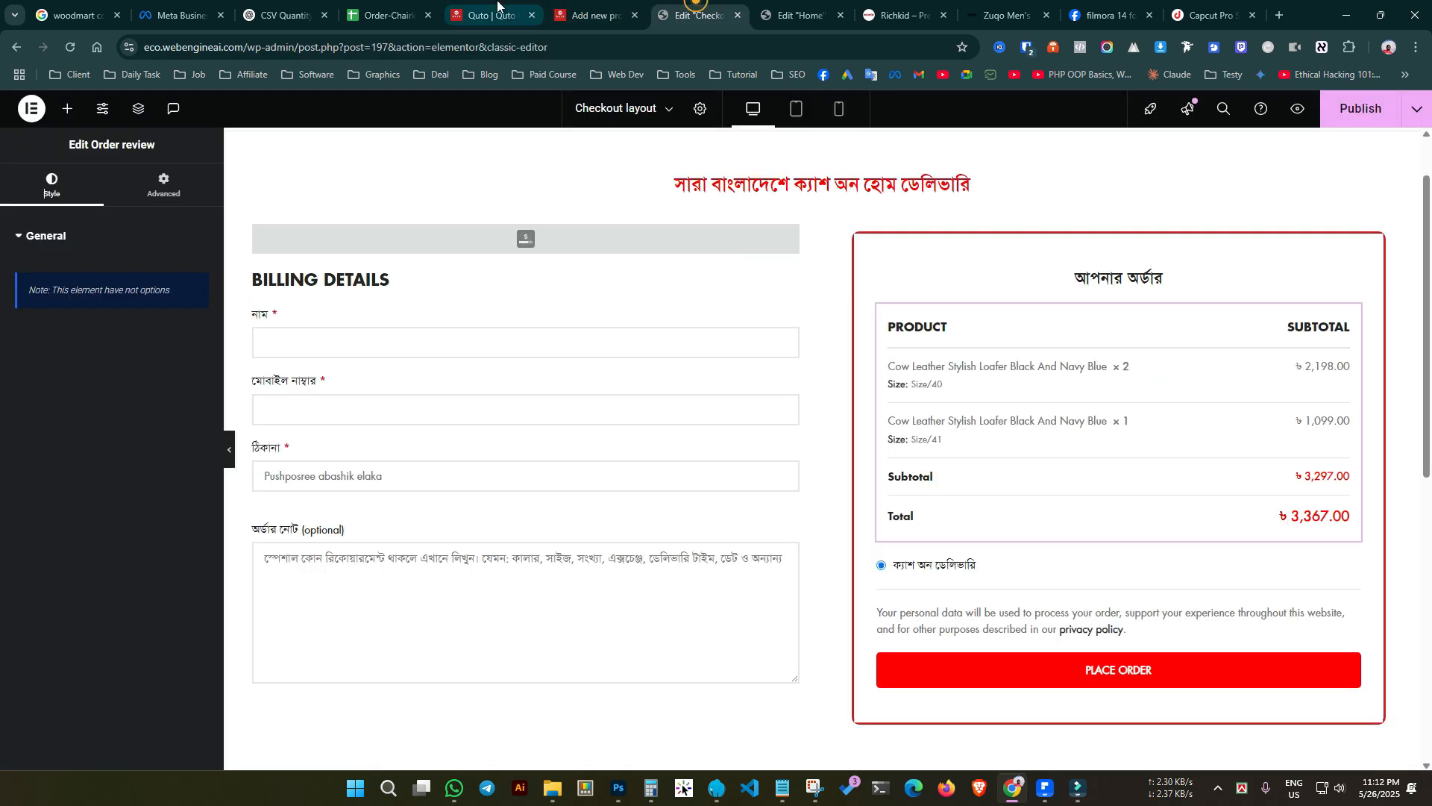
click(489, 15)
scroll(884, 365, up, 4)
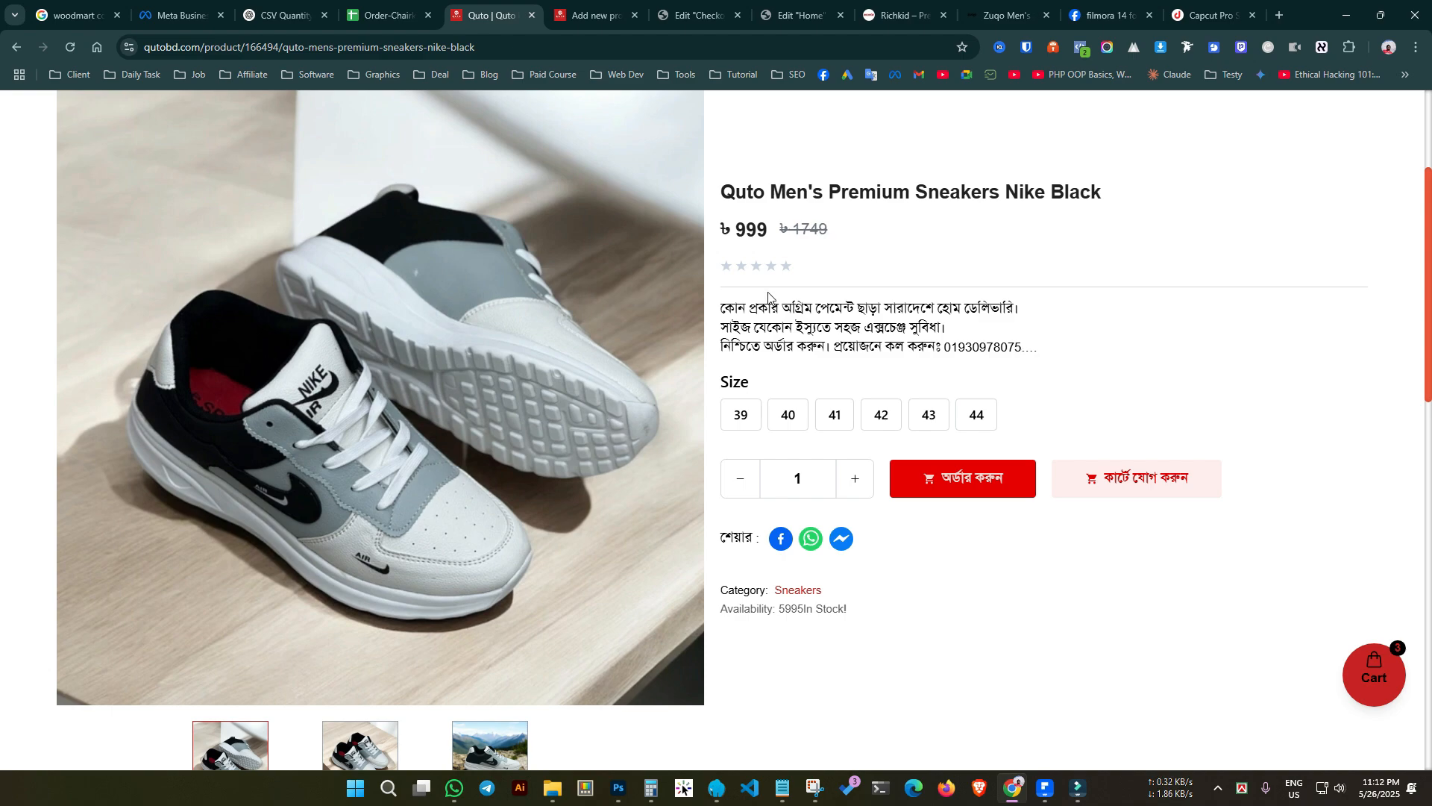
drag(720, 308, 1107, 358)
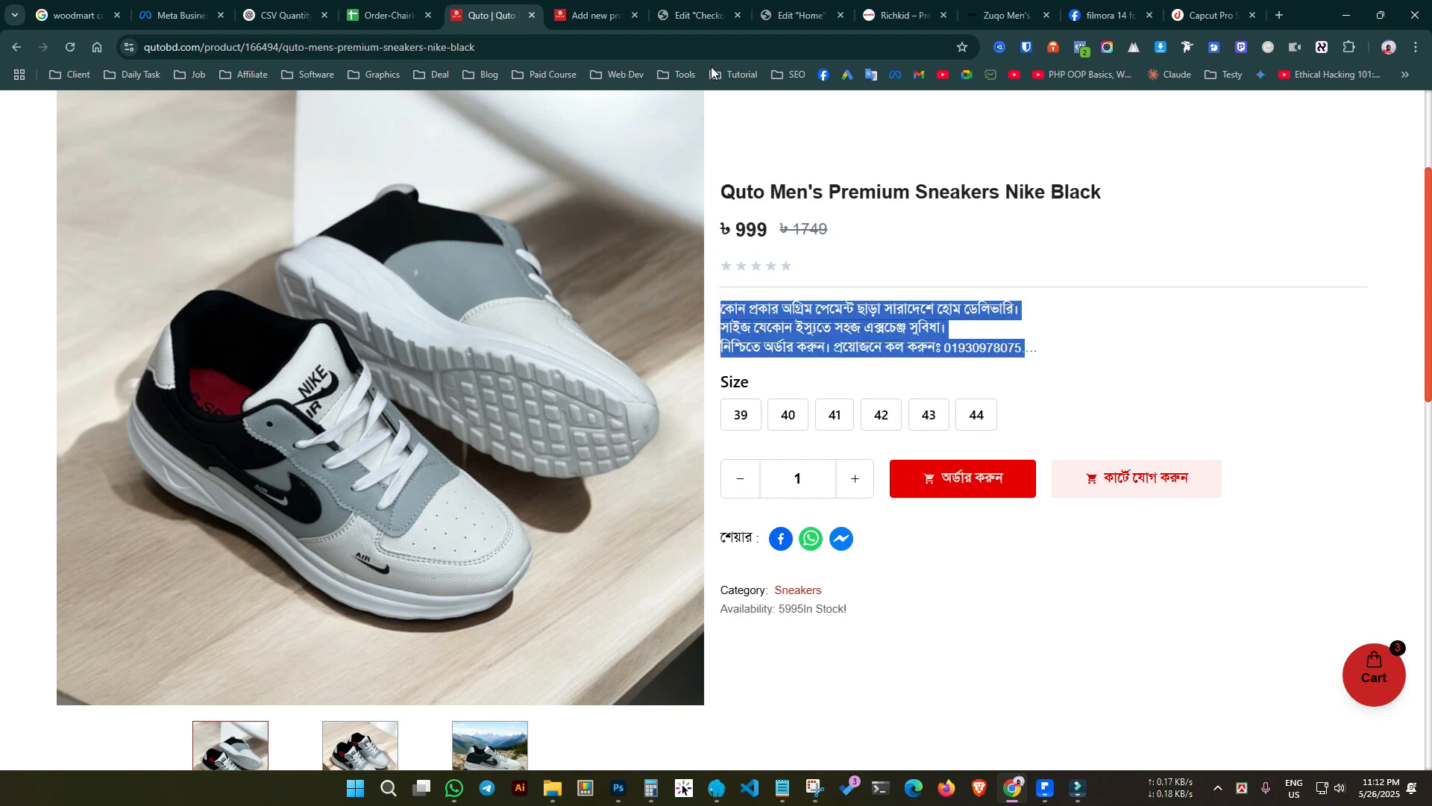
click(589, 15)
scroll(425, 429, down, 8)
click(378, 455)
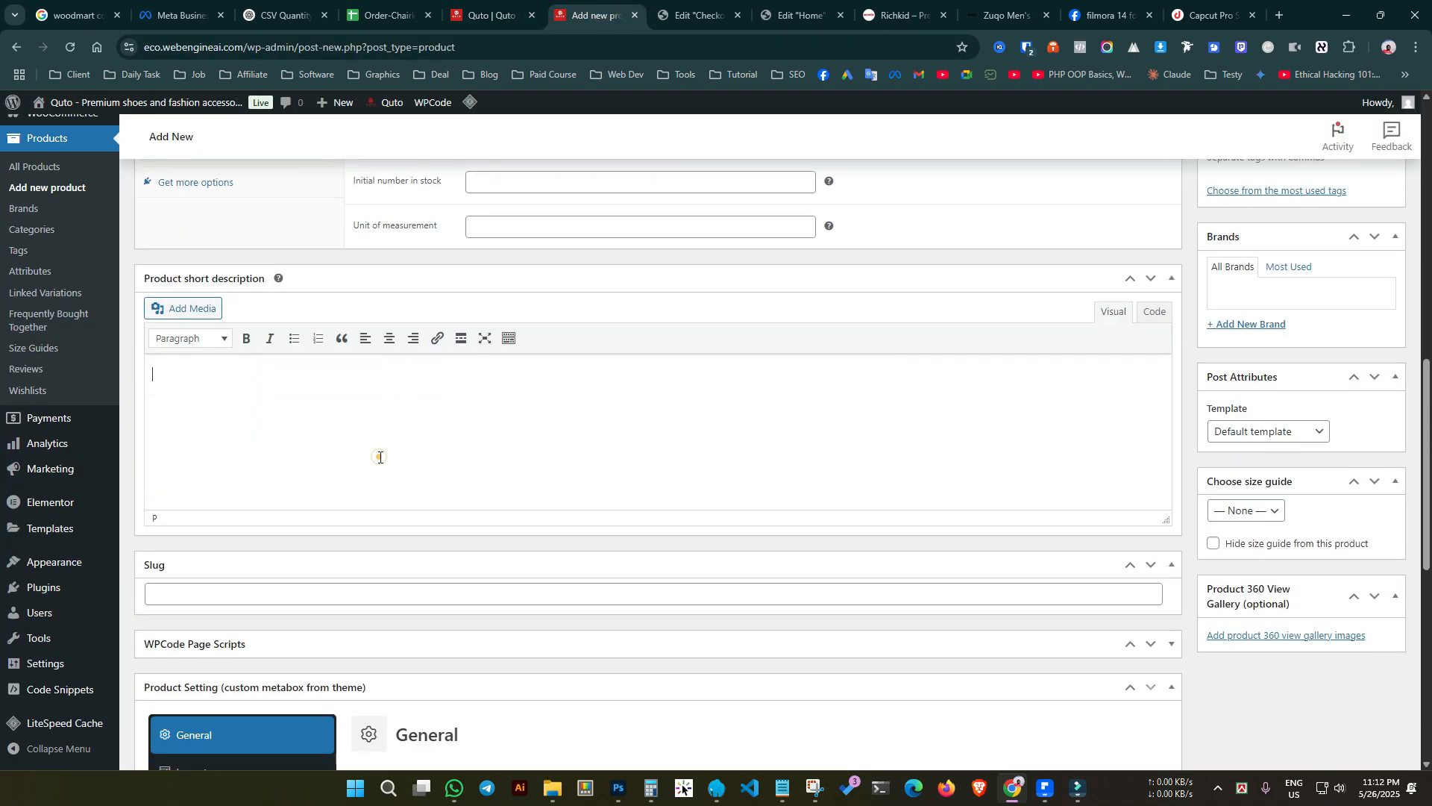
key(ctrl+v)
Save the sneaker's first gallery image from the storefront page to the computer.
scroll(385, 451, up, 3)
scroll(385, 452, up, 6)
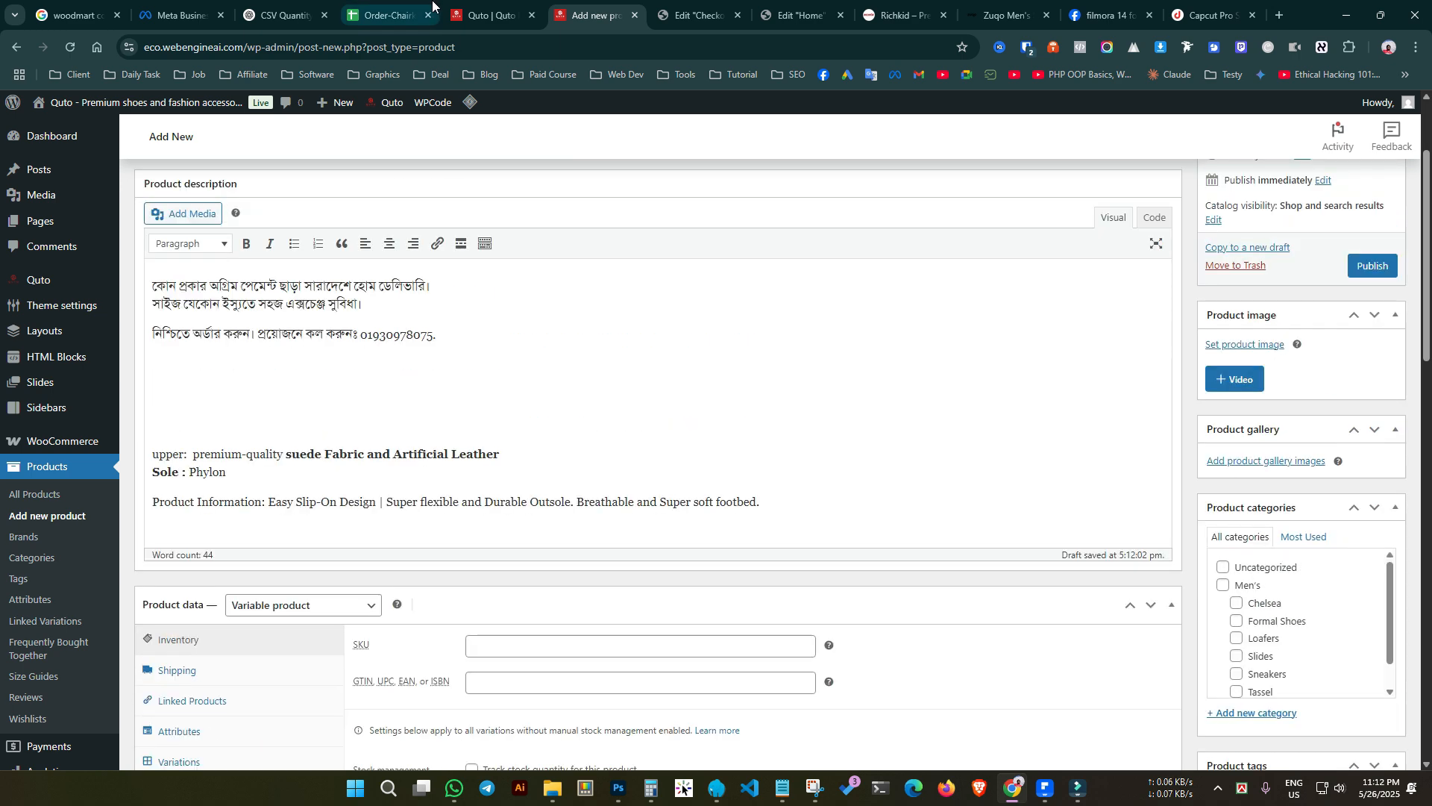
click(489, 15)
scroll(269, 515, down, 3)
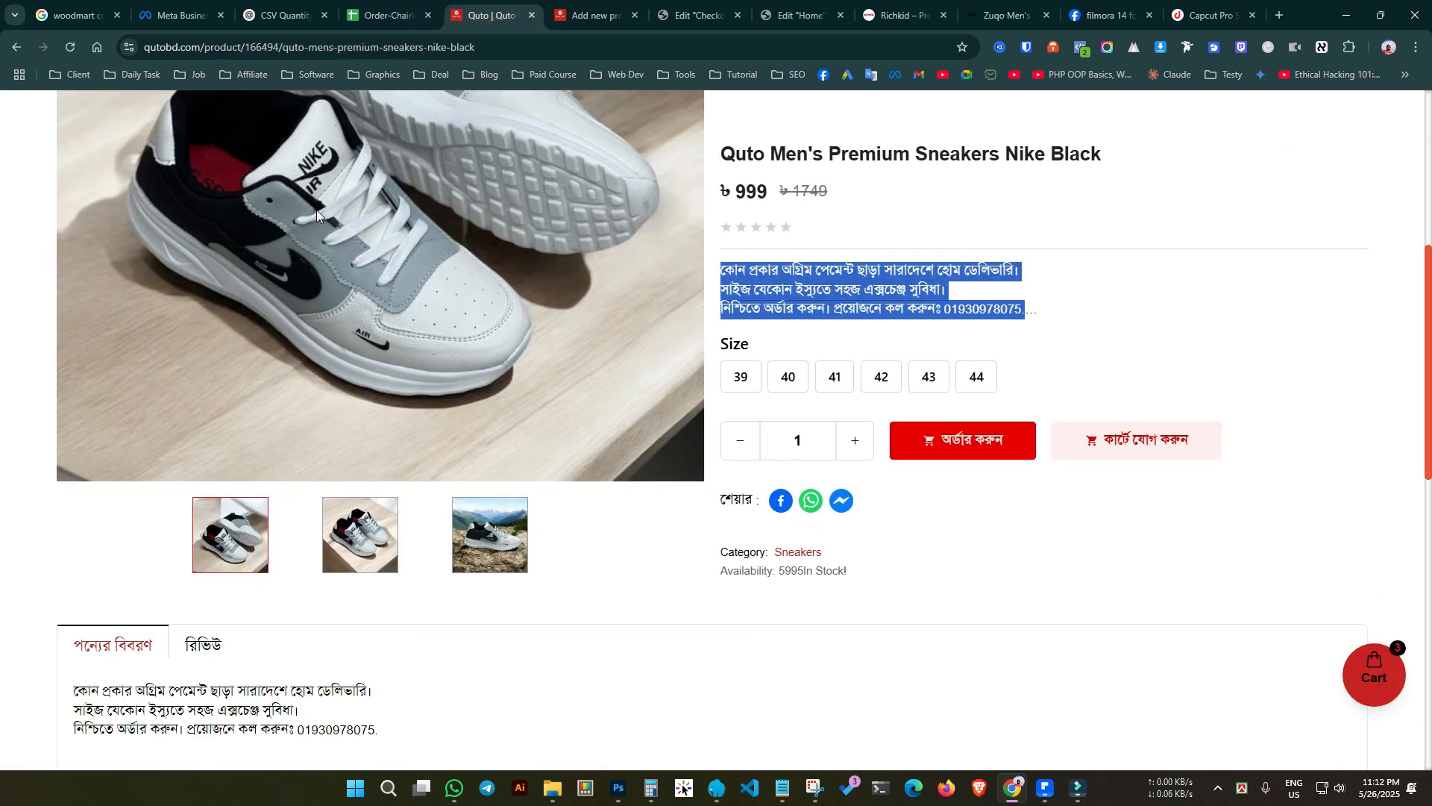
right_click(434, 306)
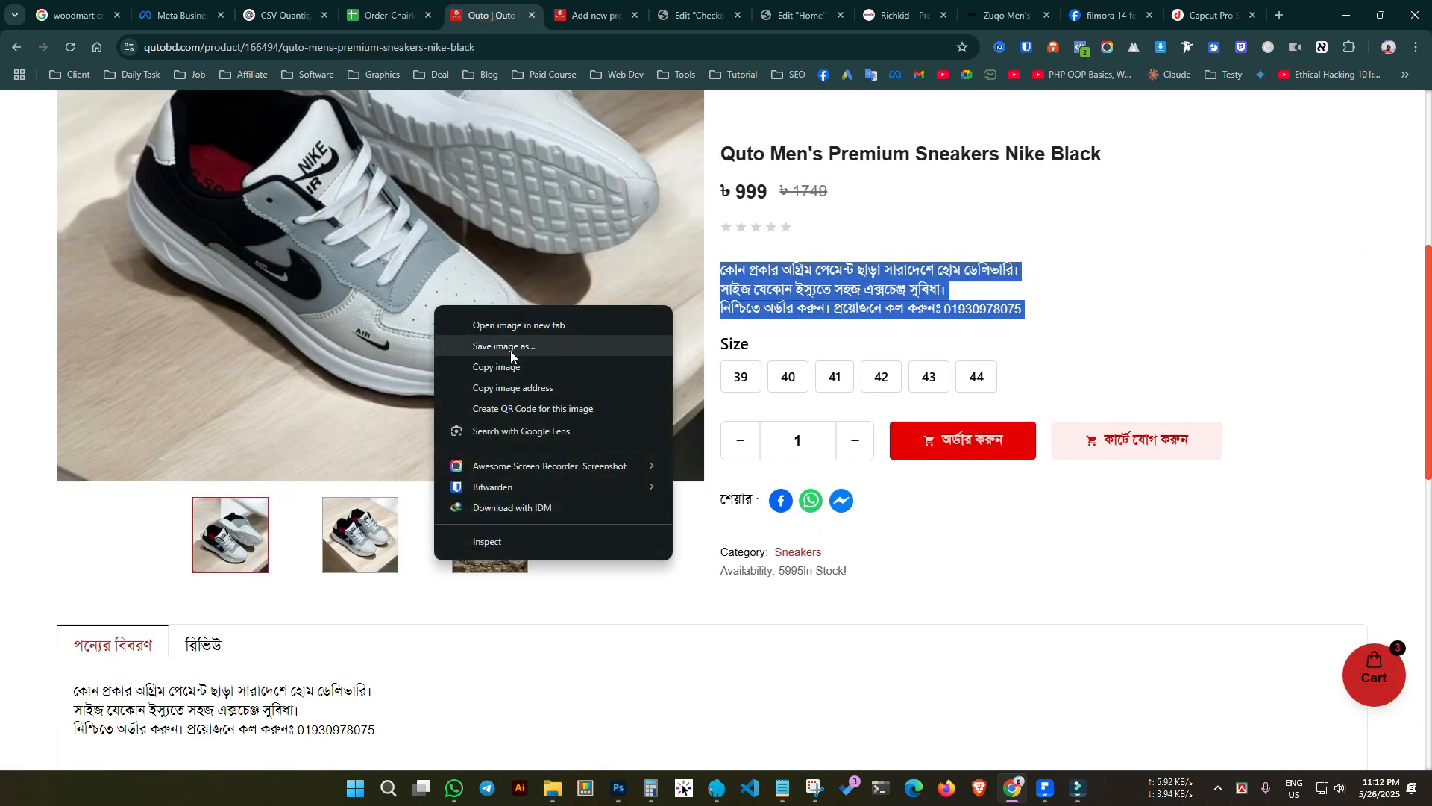
click(510, 351)
key(Return)
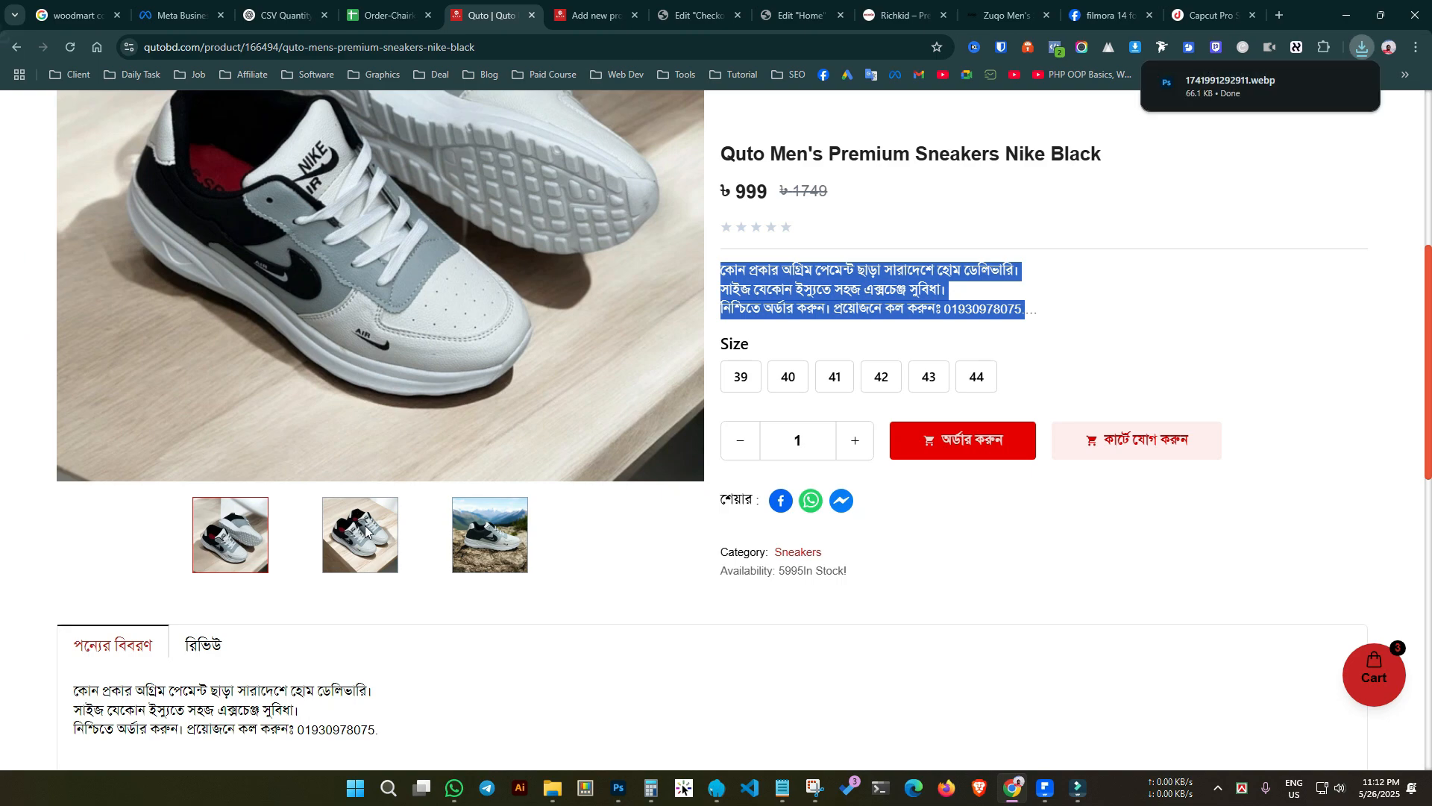
Save the sneaker's second and third gallery images from the storefront page to the computer.
click(363, 525)
right_click(337, 297)
click(416, 336)
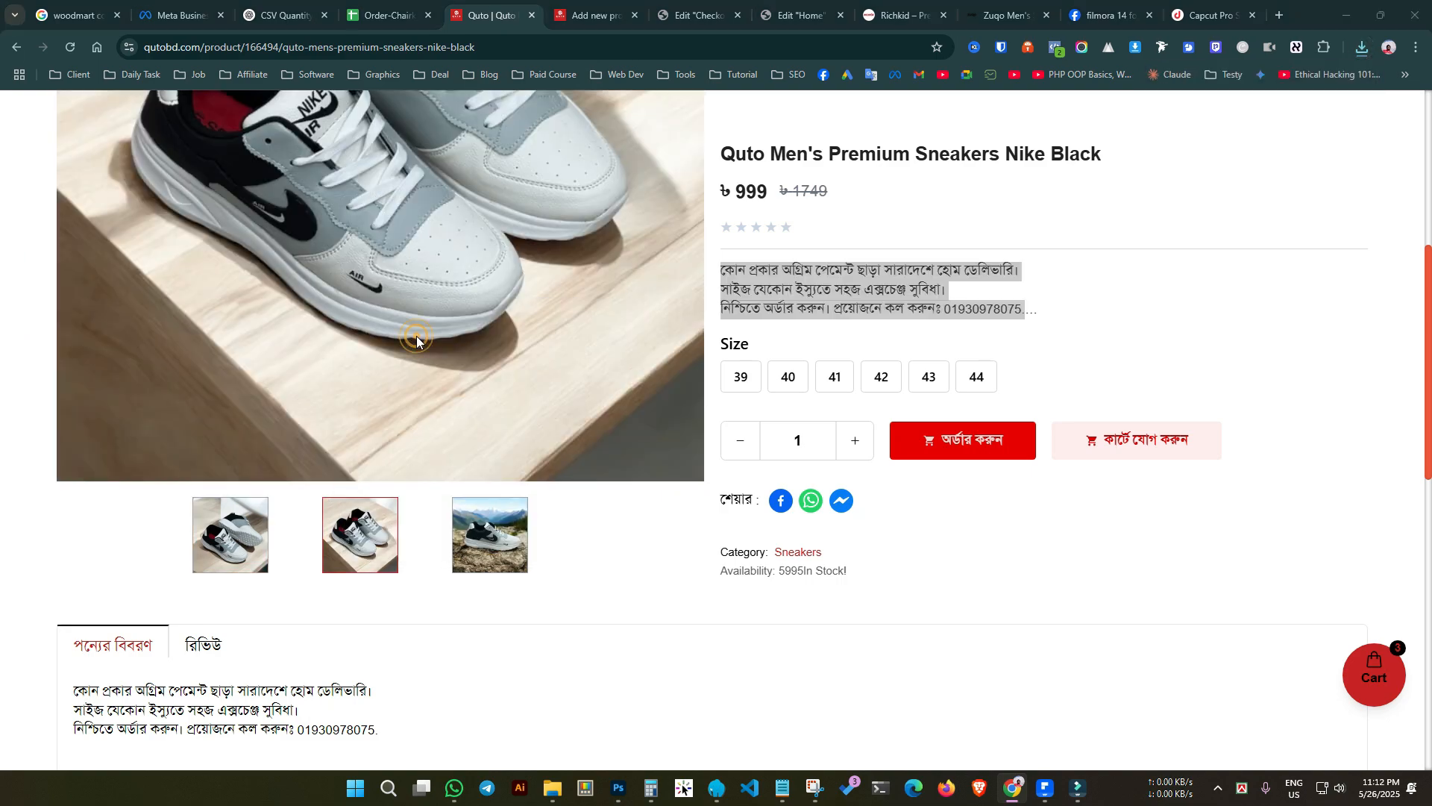
key(Return)
click(491, 535)
right_click(431, 212)
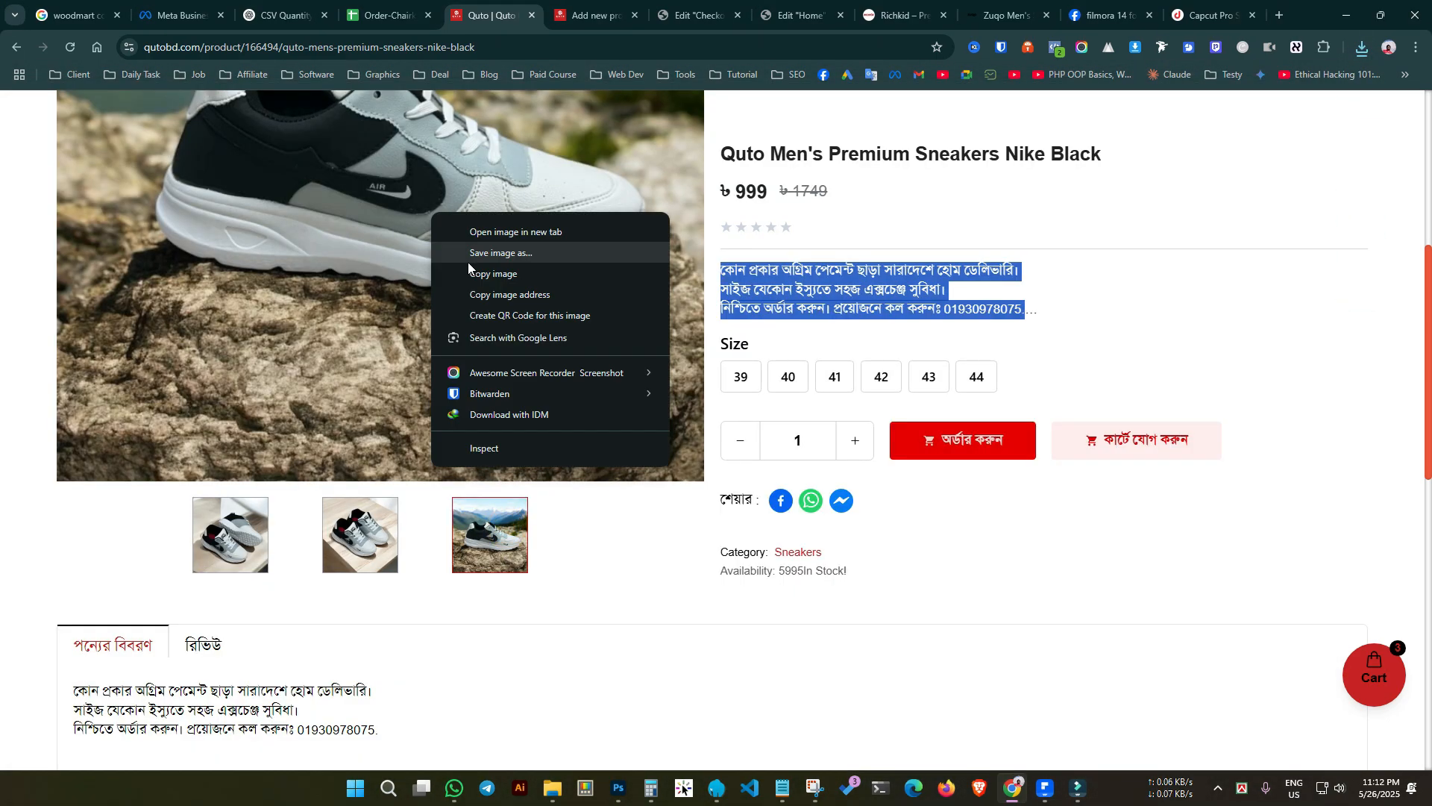
click(468, 262)
key(Return)
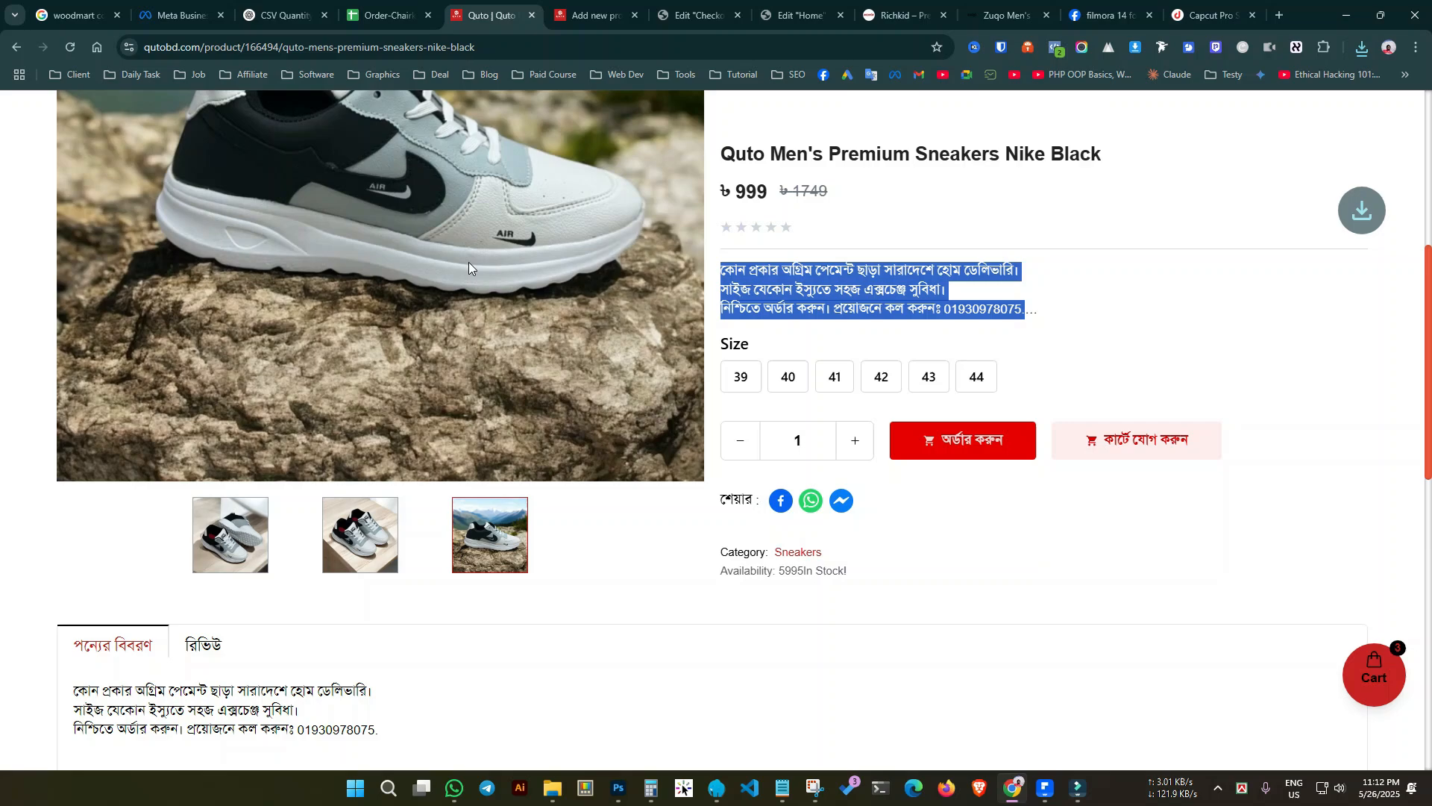
Upload 1741991292911.webp from Downloads and set it as the new product's main image.
click(613, 6)
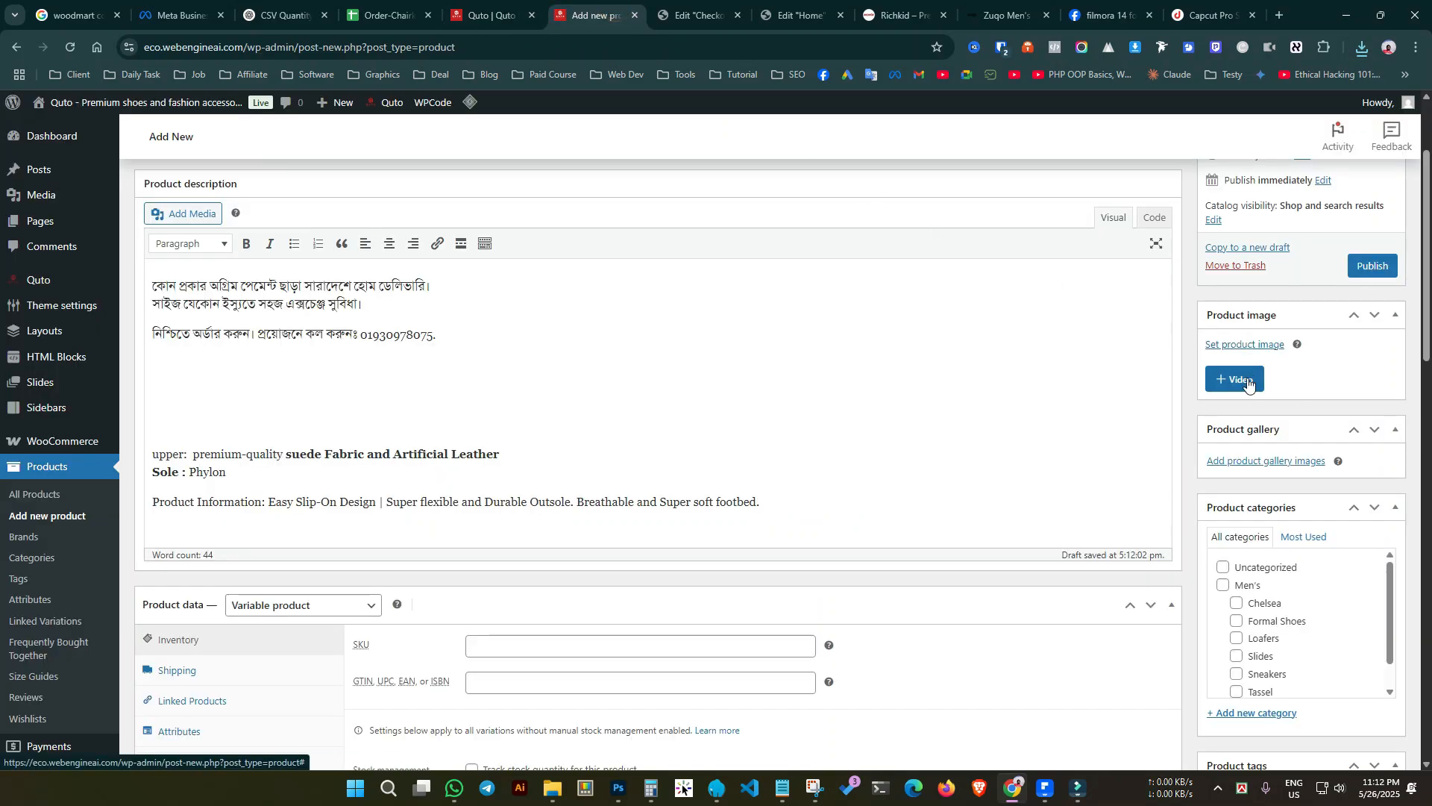
click(1238, 344)
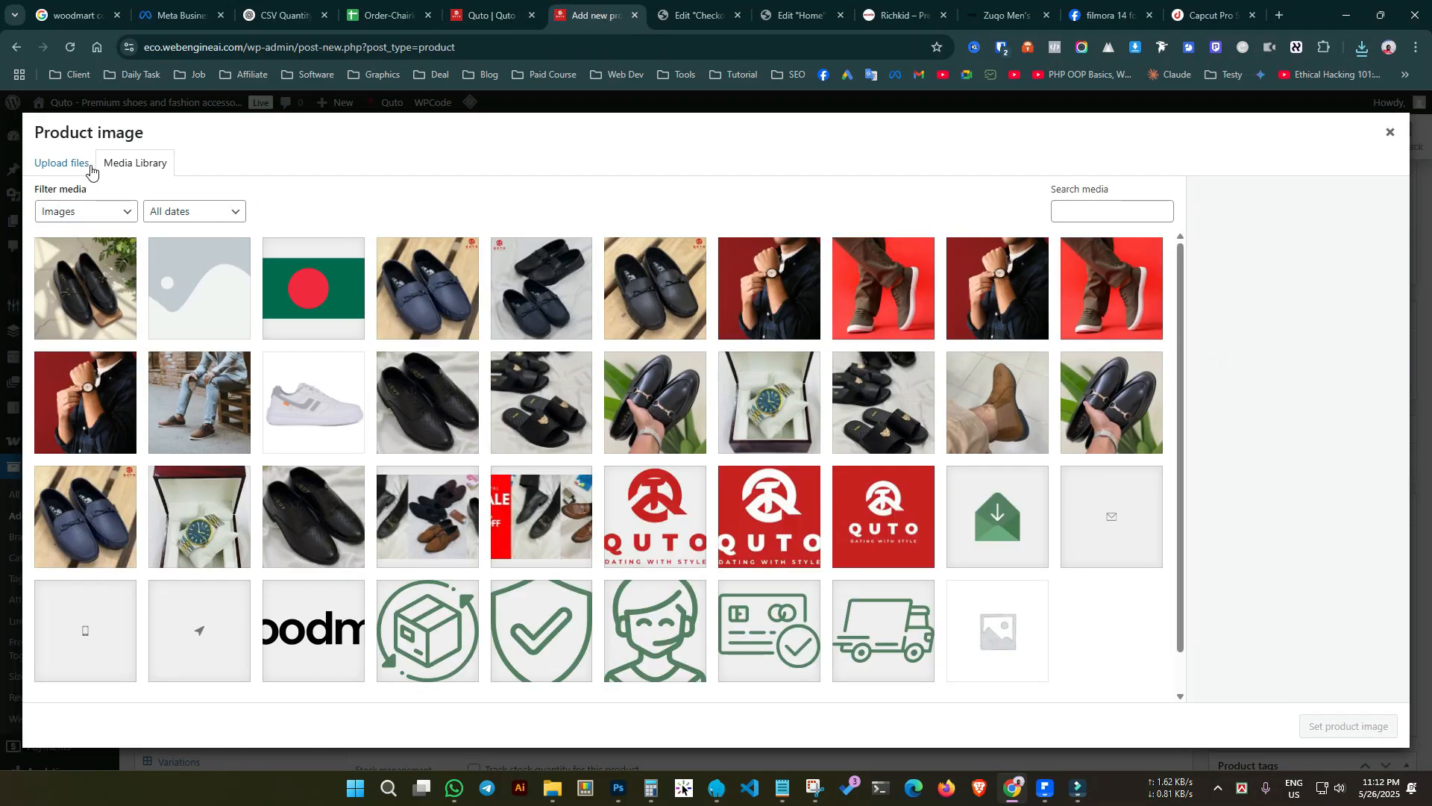
click(78, 164)
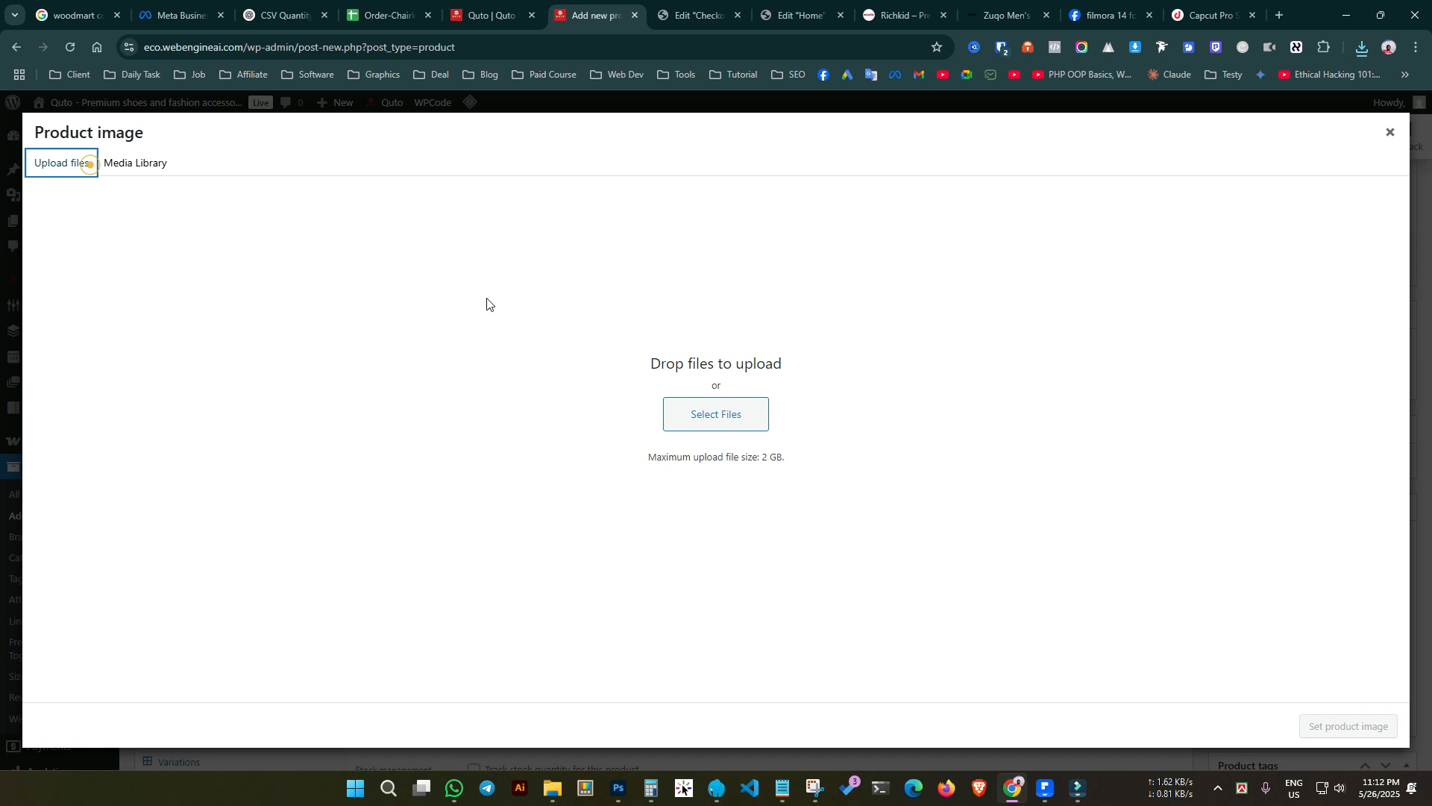
click(718, 419)
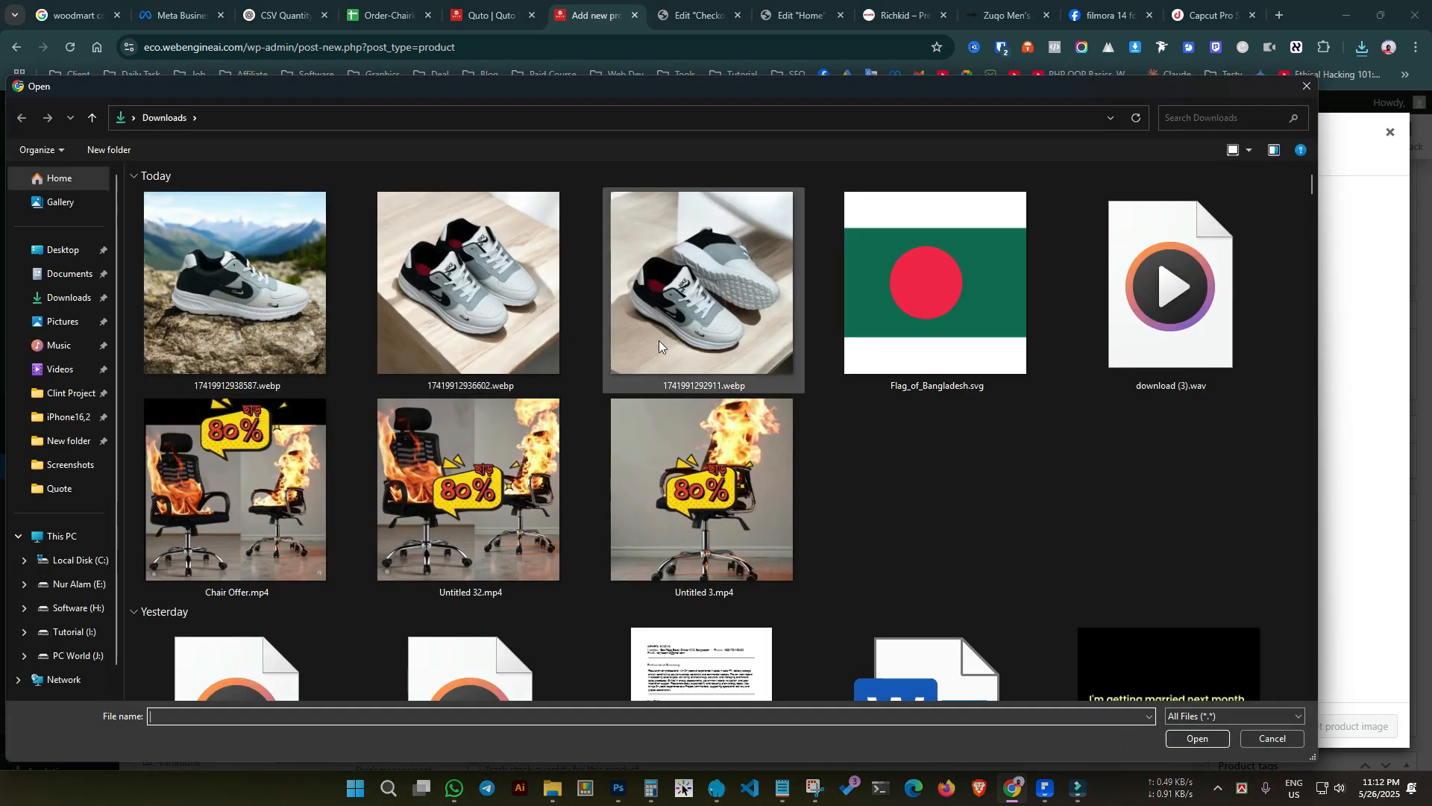
double_click(680, 337)
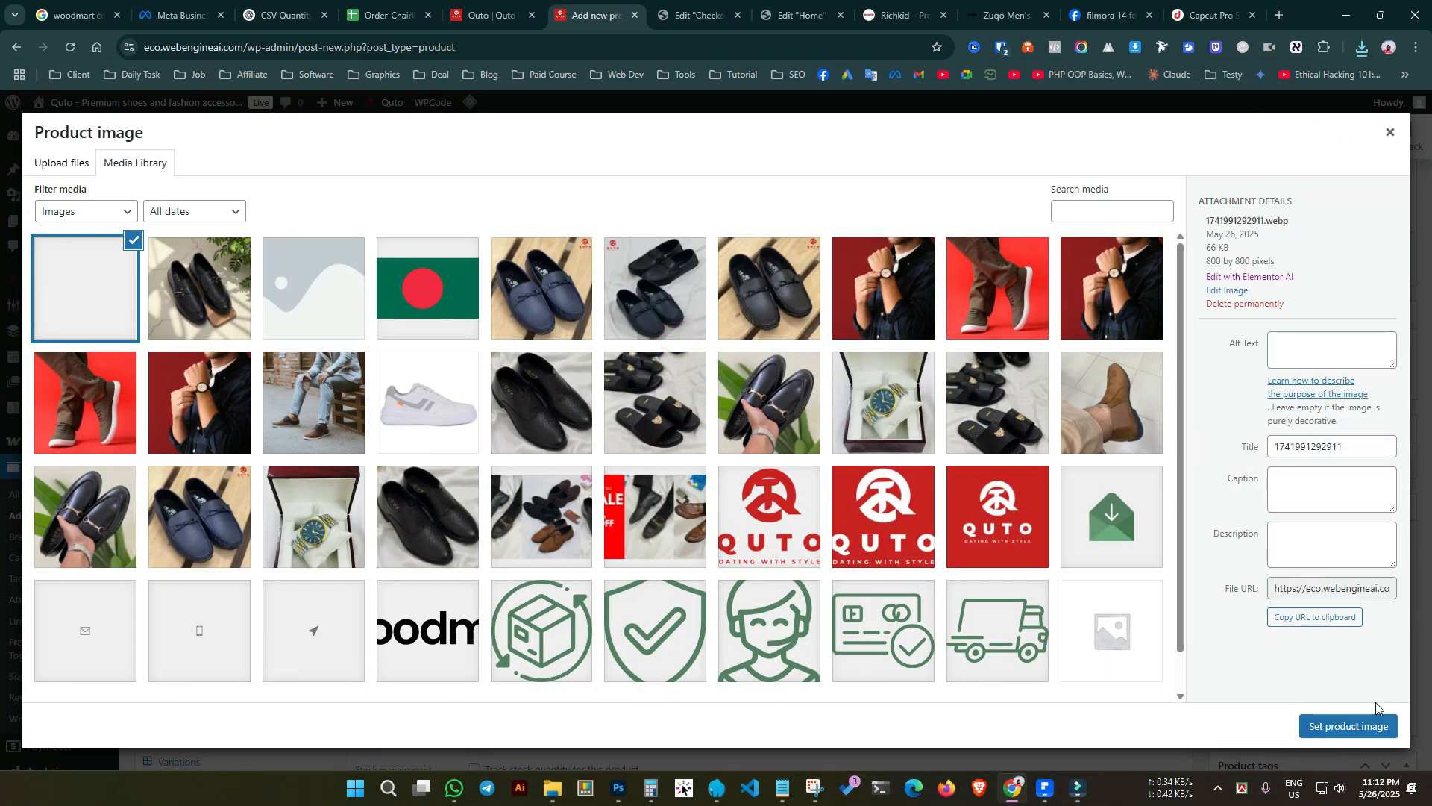
click(1350, 726)
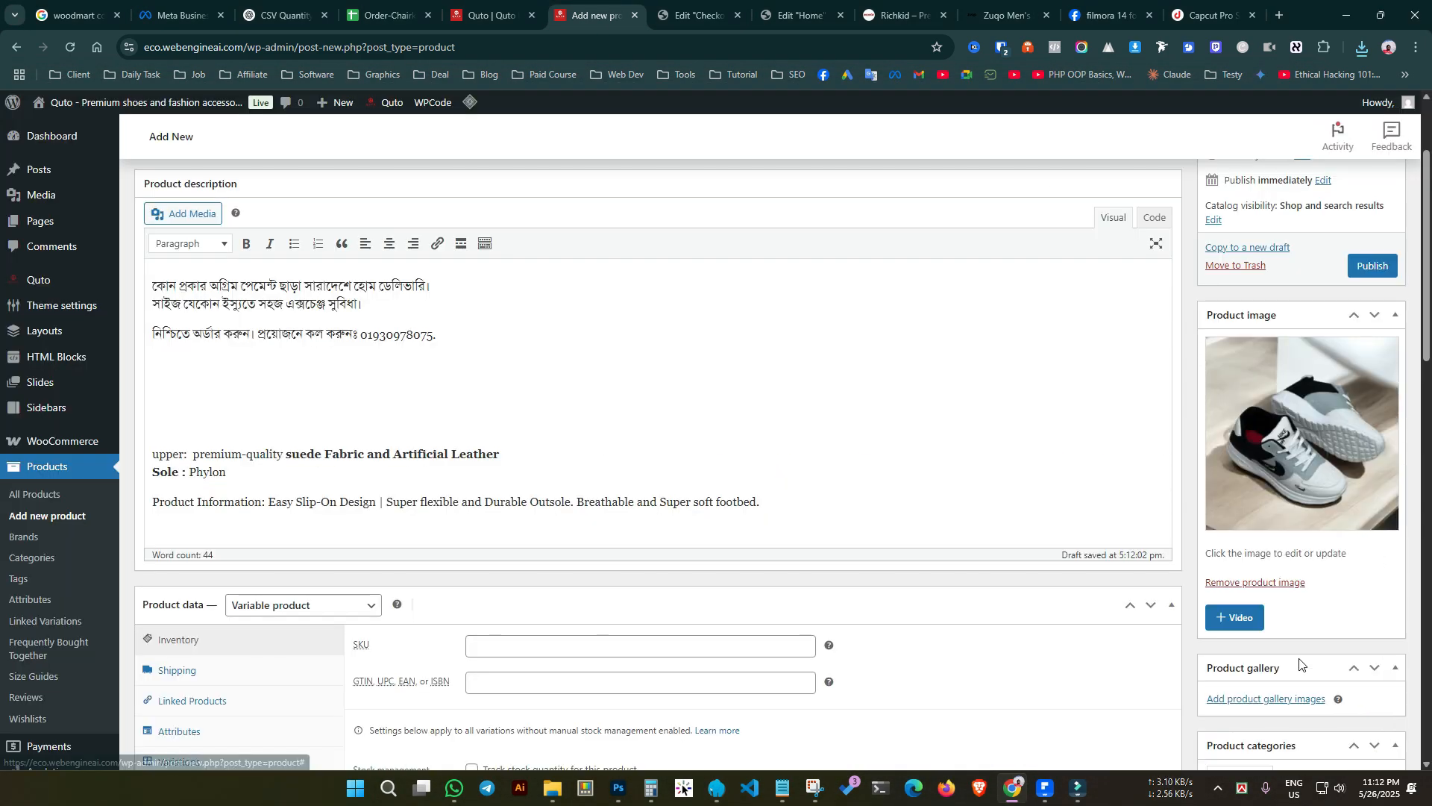
Upload 17419912938587.webp and 17419912936602.webp from Downloads and add both to the product gallery.
click(1296, 697)
click(75, 162)
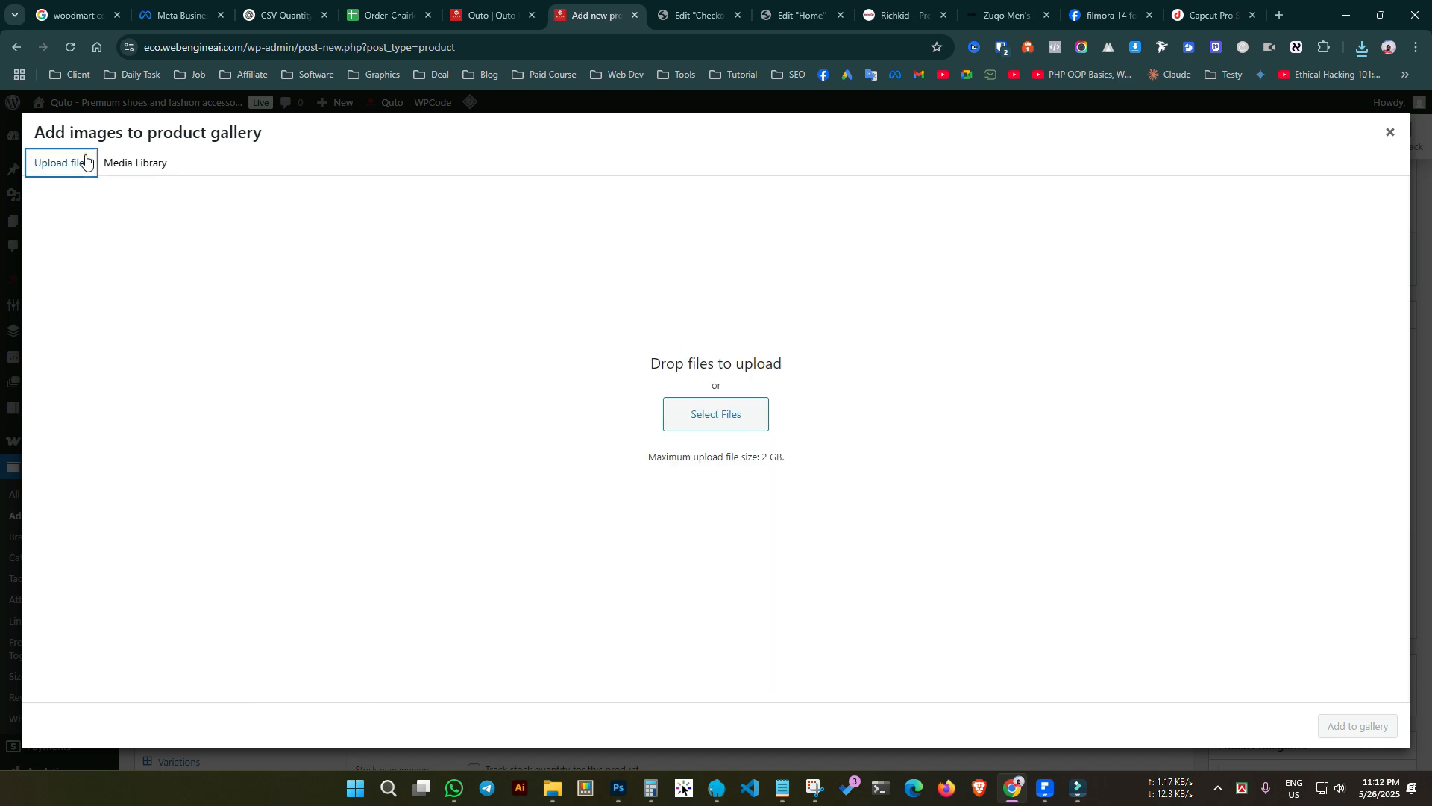
click(705, 401)
click(215, 279)
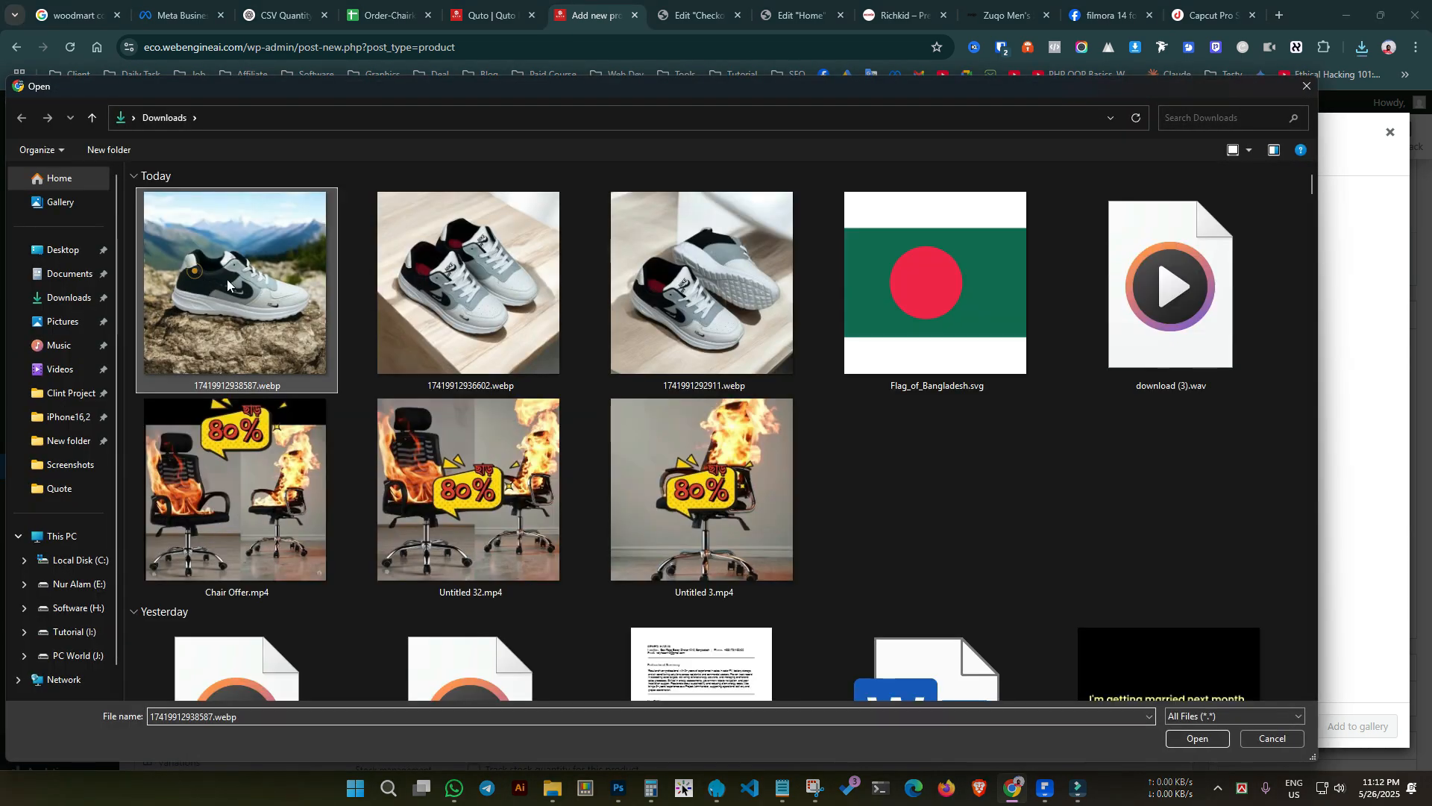
ctrl+click(491, 295)
ctrl+click(530, 255)
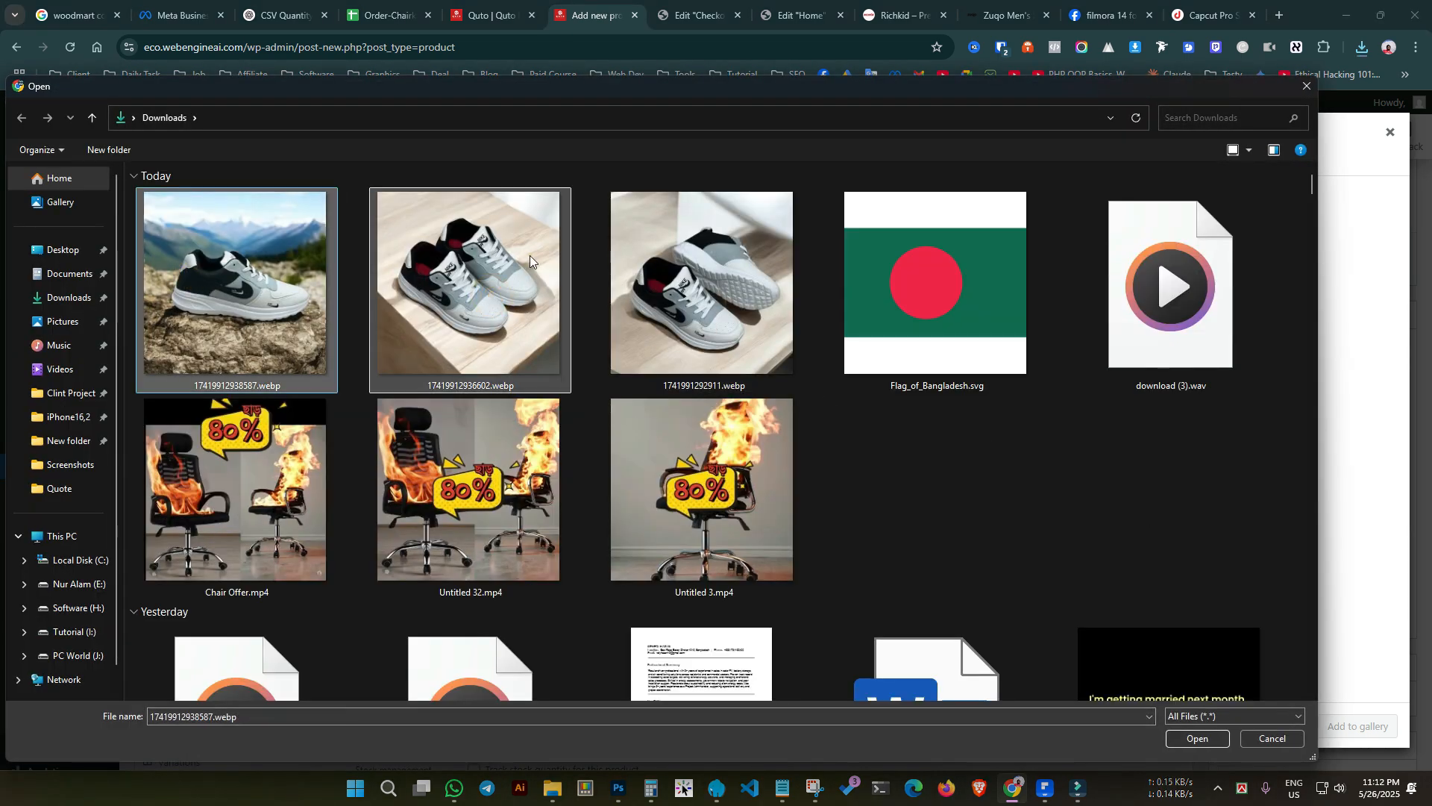
ctrl+click(522, 258)
click(1197, 738)
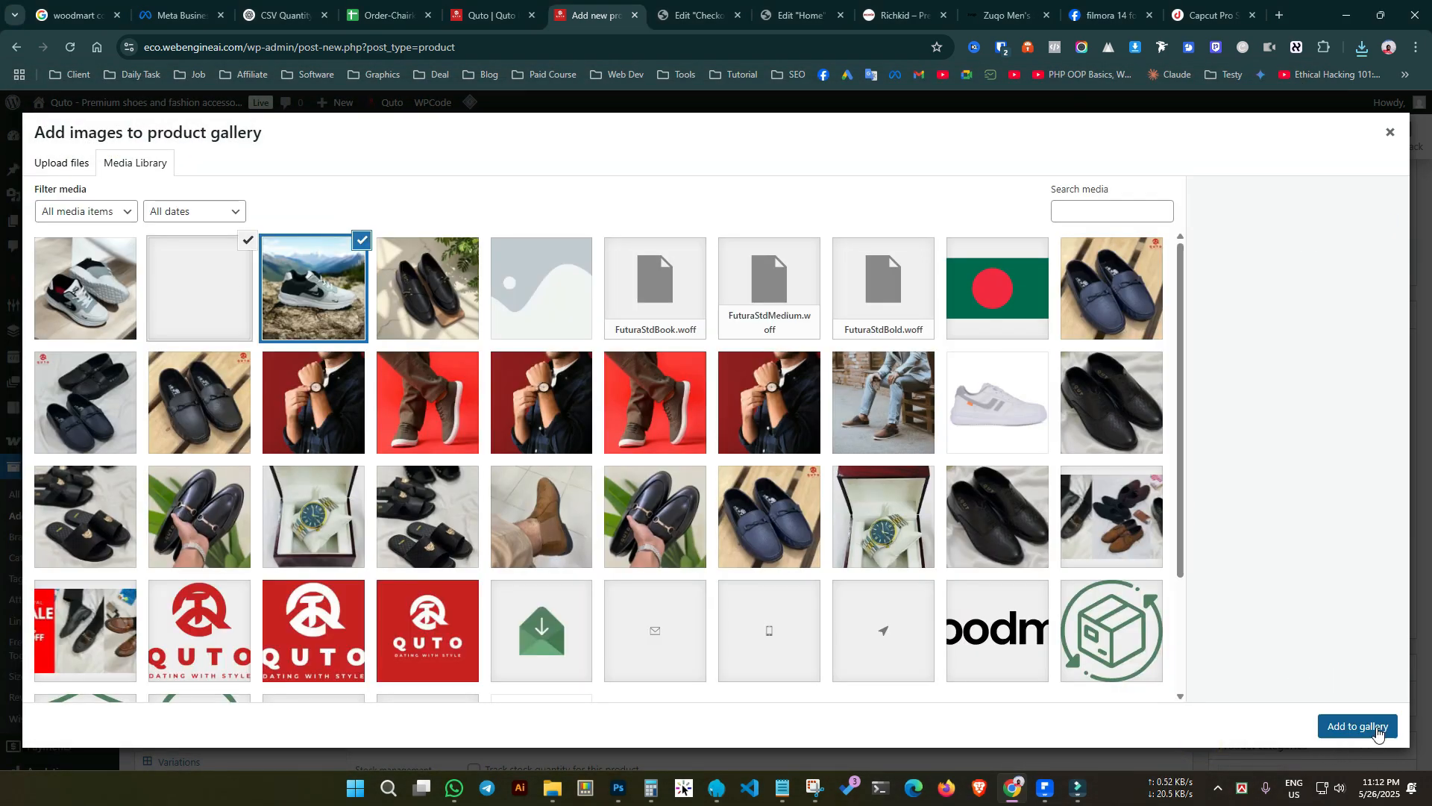
click(1379, 725)
Assign the product to the Sneakers category under Men's.
scroll(1313, 634, down, 4)
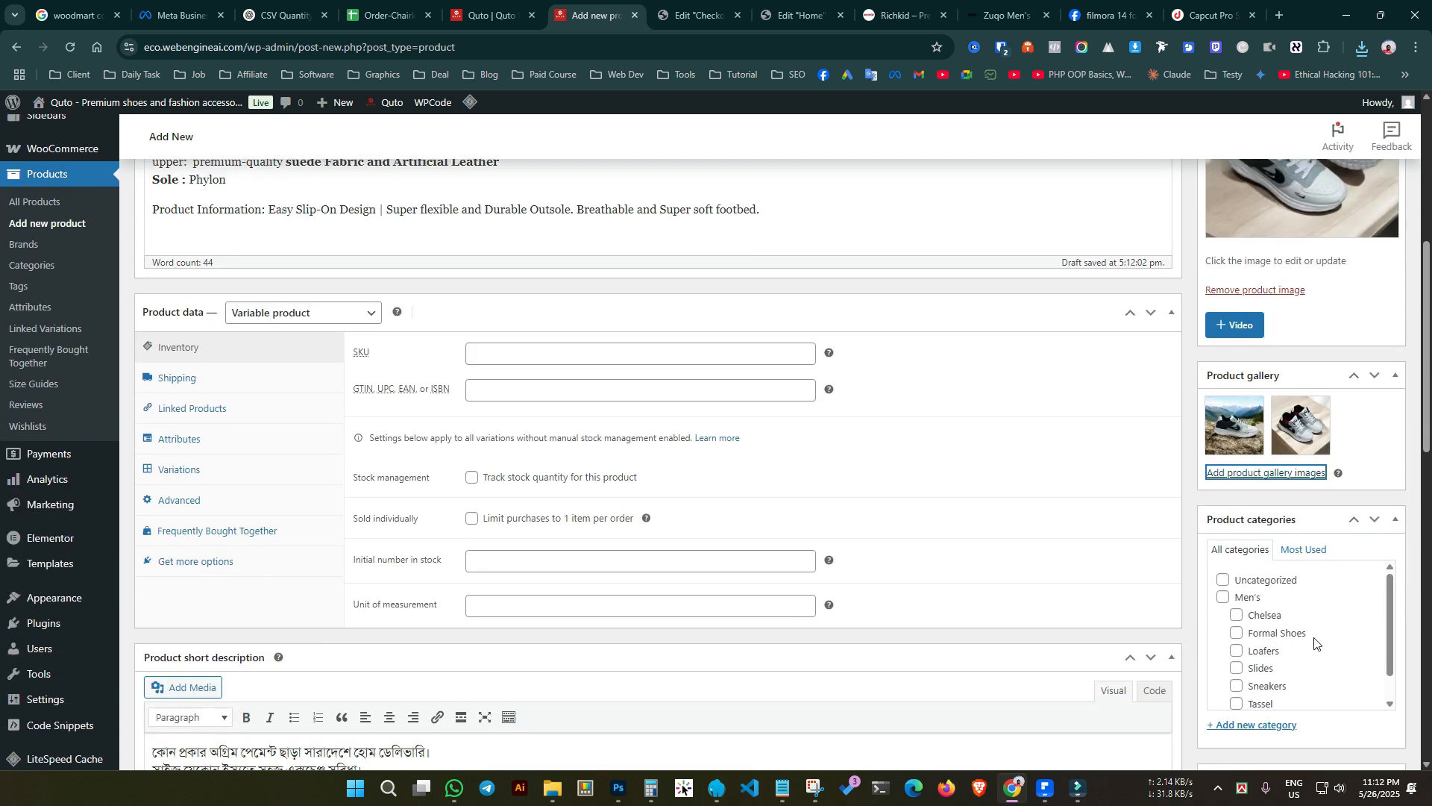
scroll(1242, 590, down, 2)
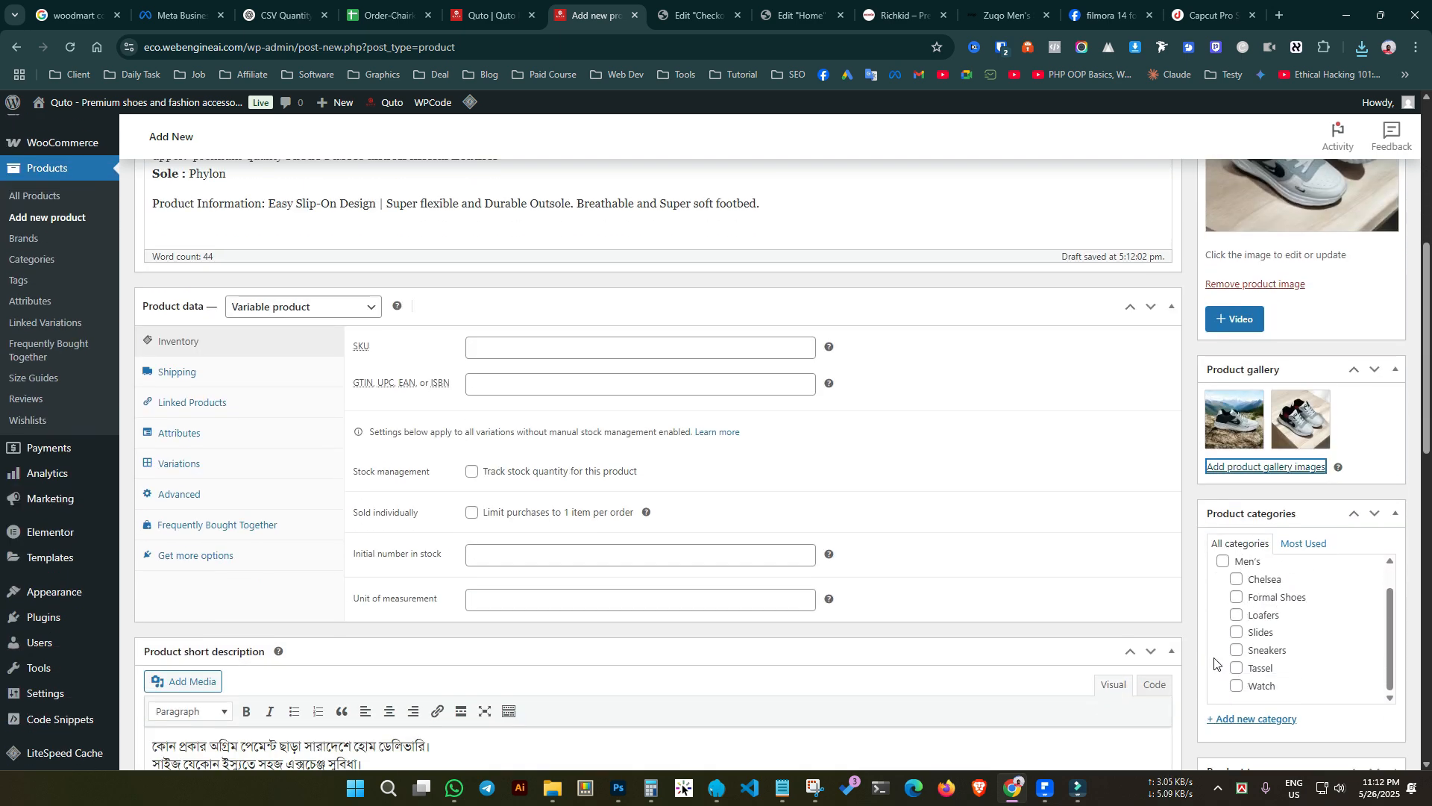
scroll(1165, 570, down, 2)
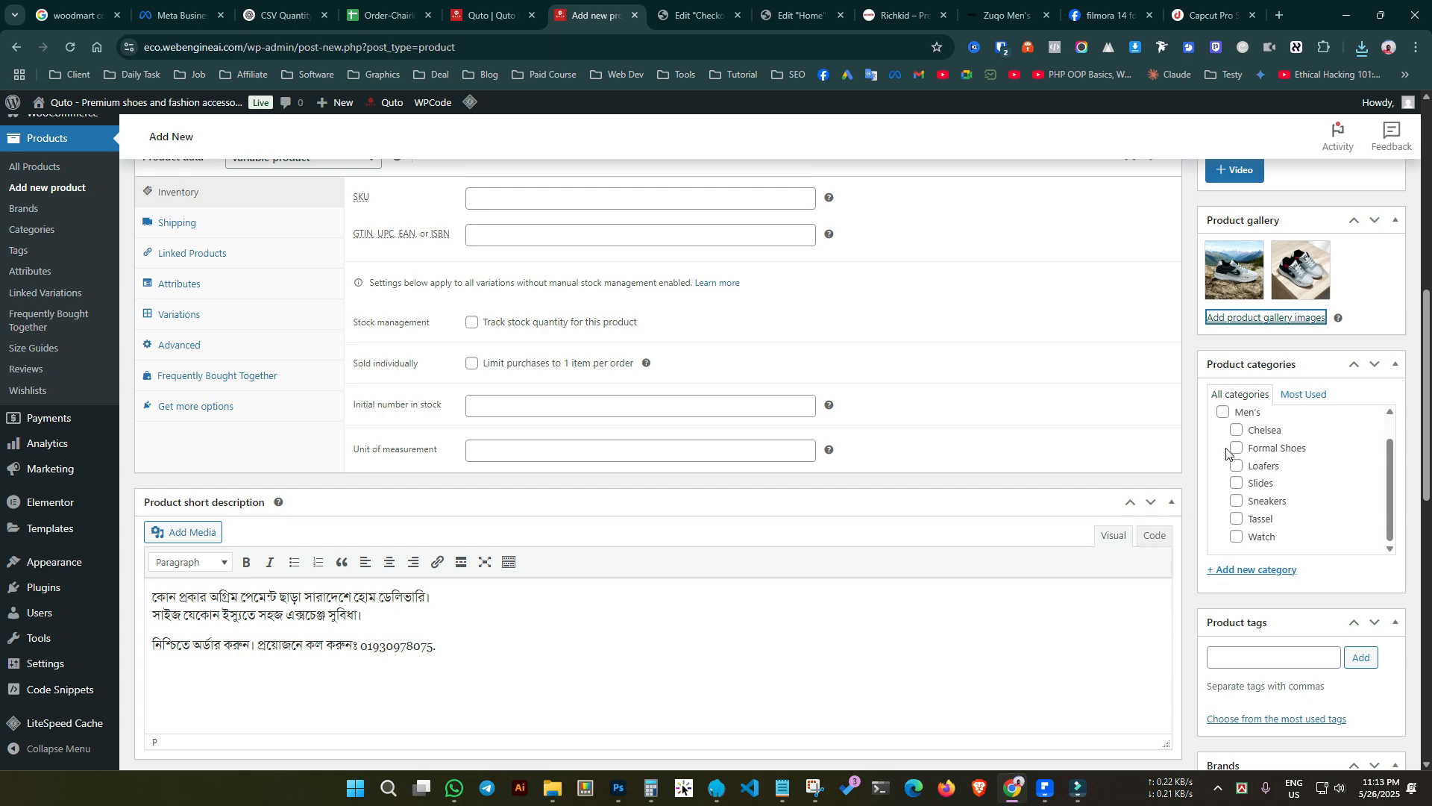
click(1237, 502)
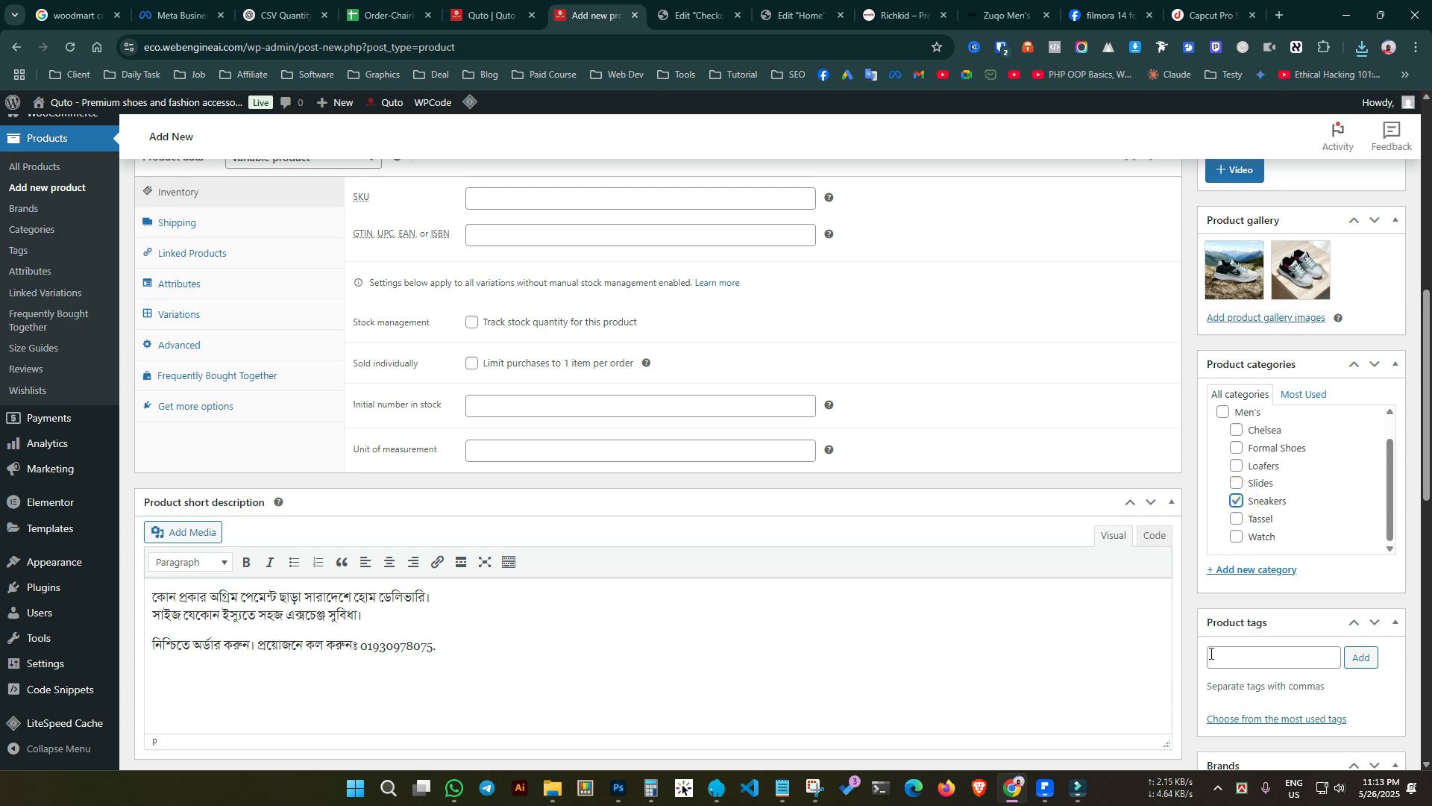
Look over the product's tags, brands, size guide and theme settings.
scroll(1248, 639, down, 3)
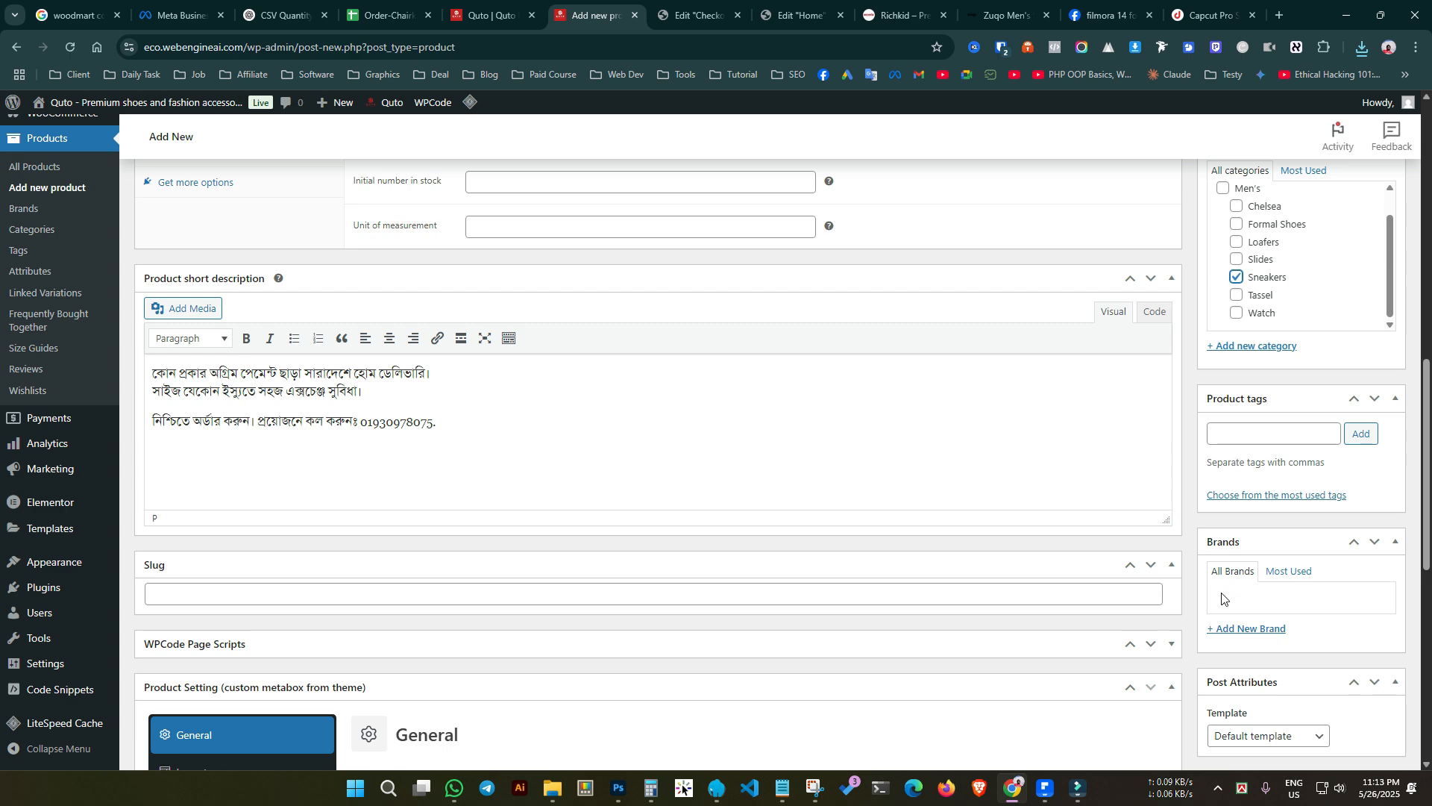
scroll(1222, 598, down, 2)
scroll(1230, 472, down, 3)
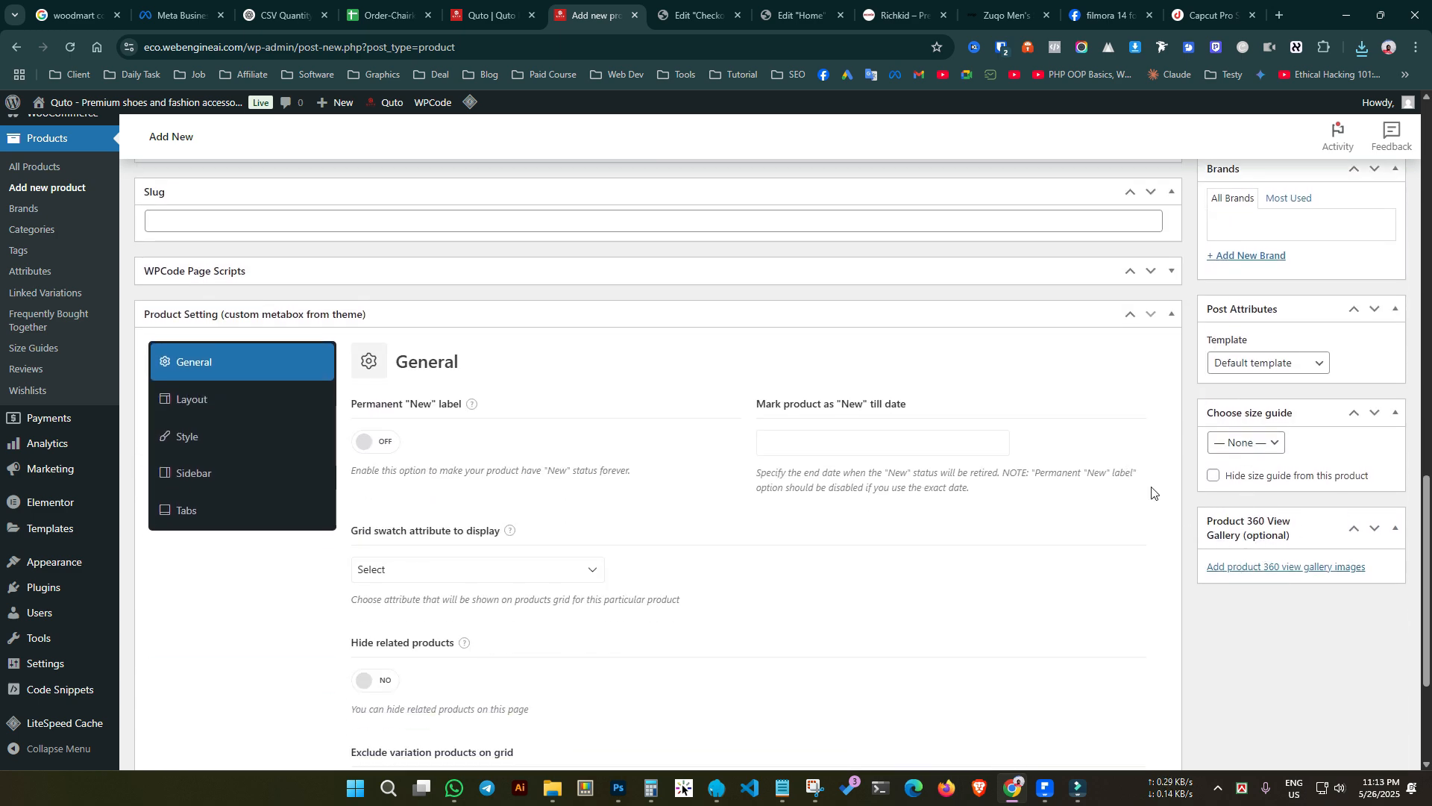
click(1249, 446)
click(1250, 445)
scroll(941, 419, up, 3)
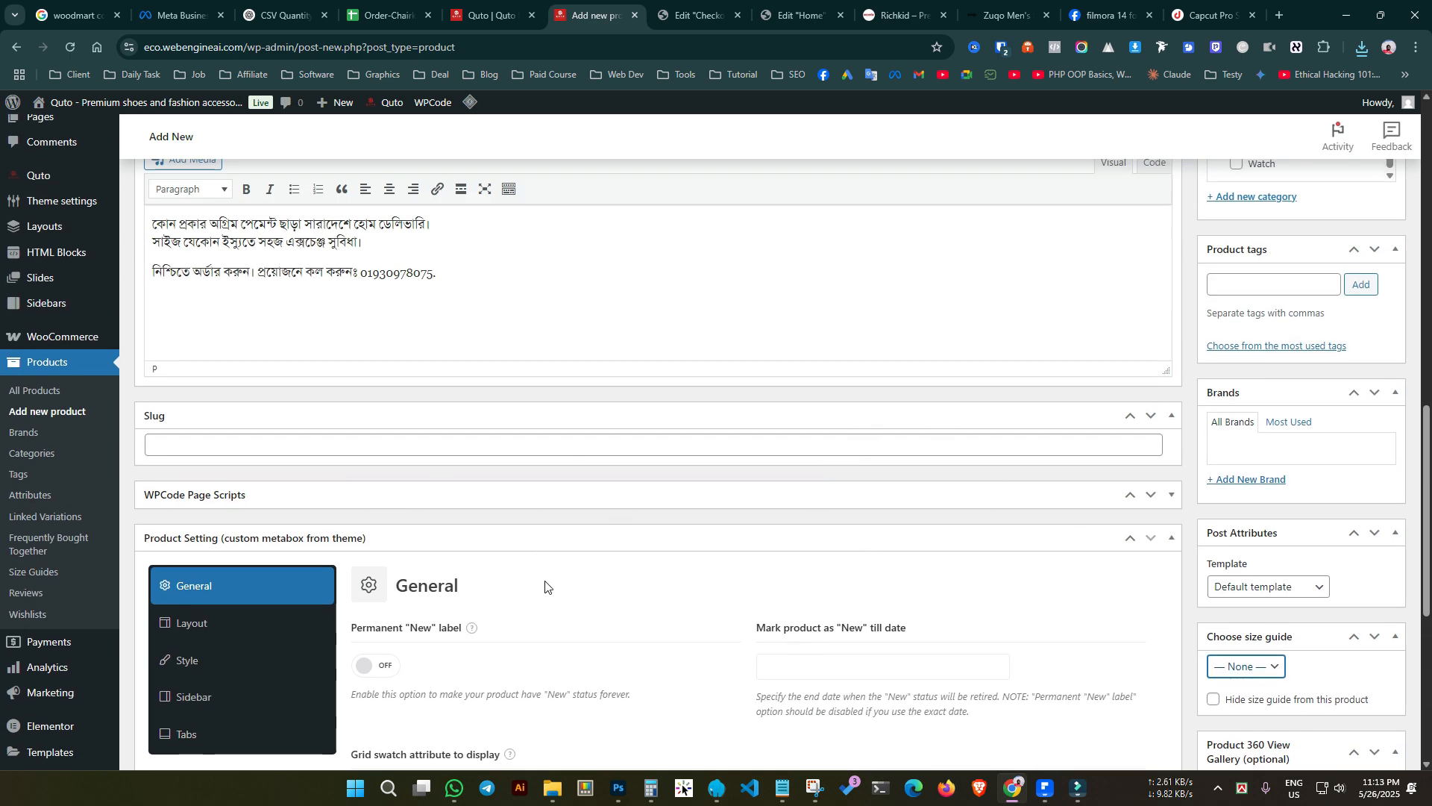
scroll(313, 389, up, 7)
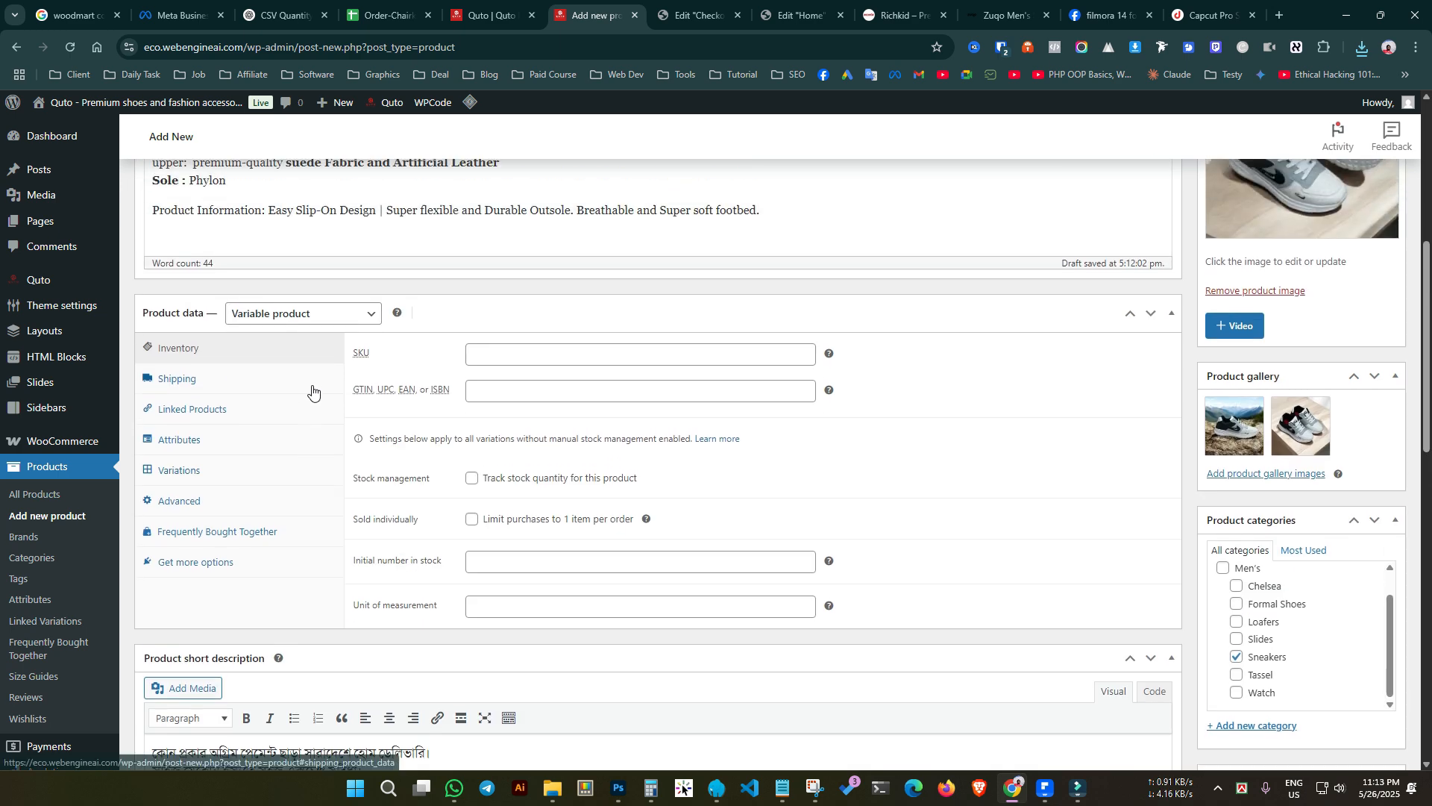
scroll(313, 389, up, 1)
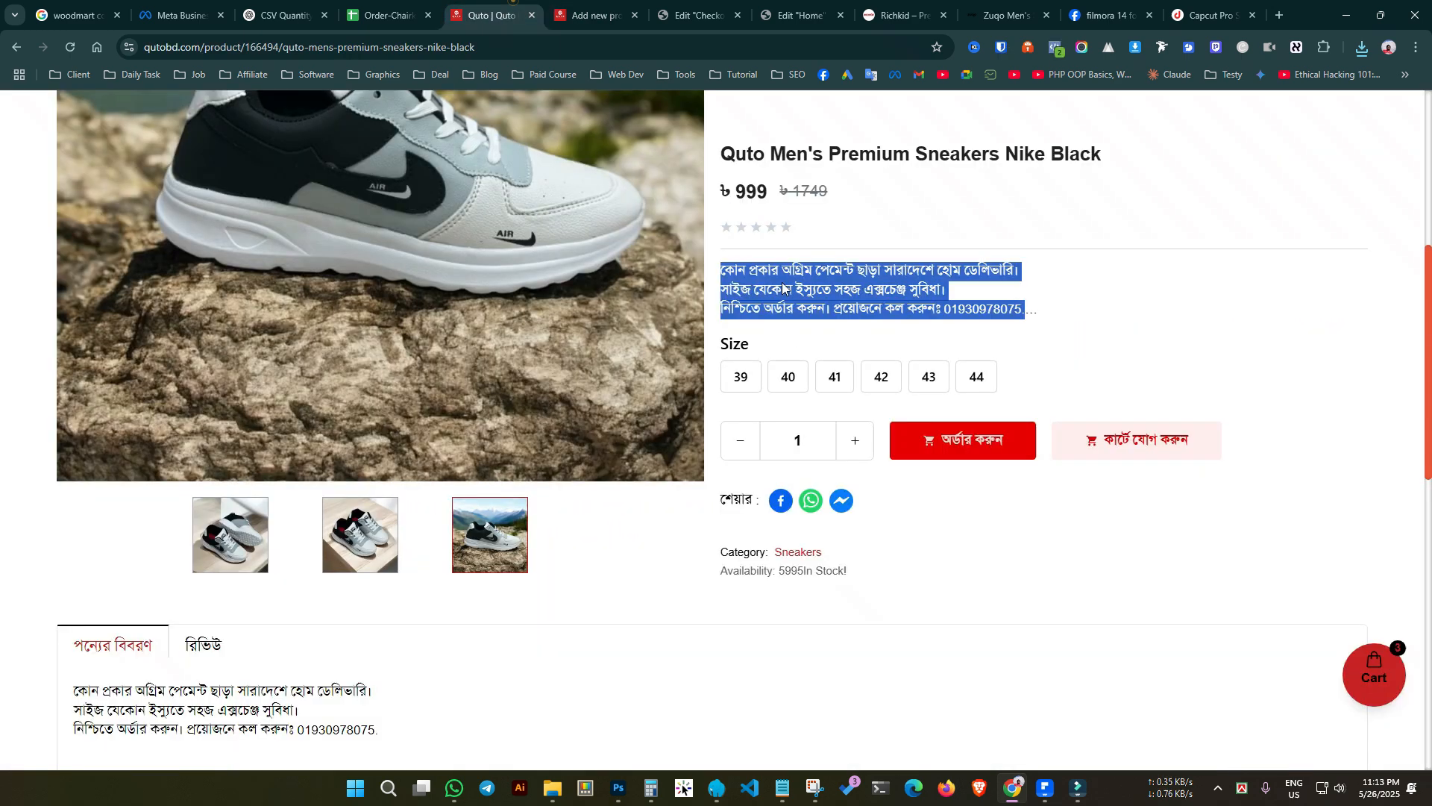
Check which sizes the storefront's sneaker page offers and return to the new product.
click(485, 15)
click(795, 380)
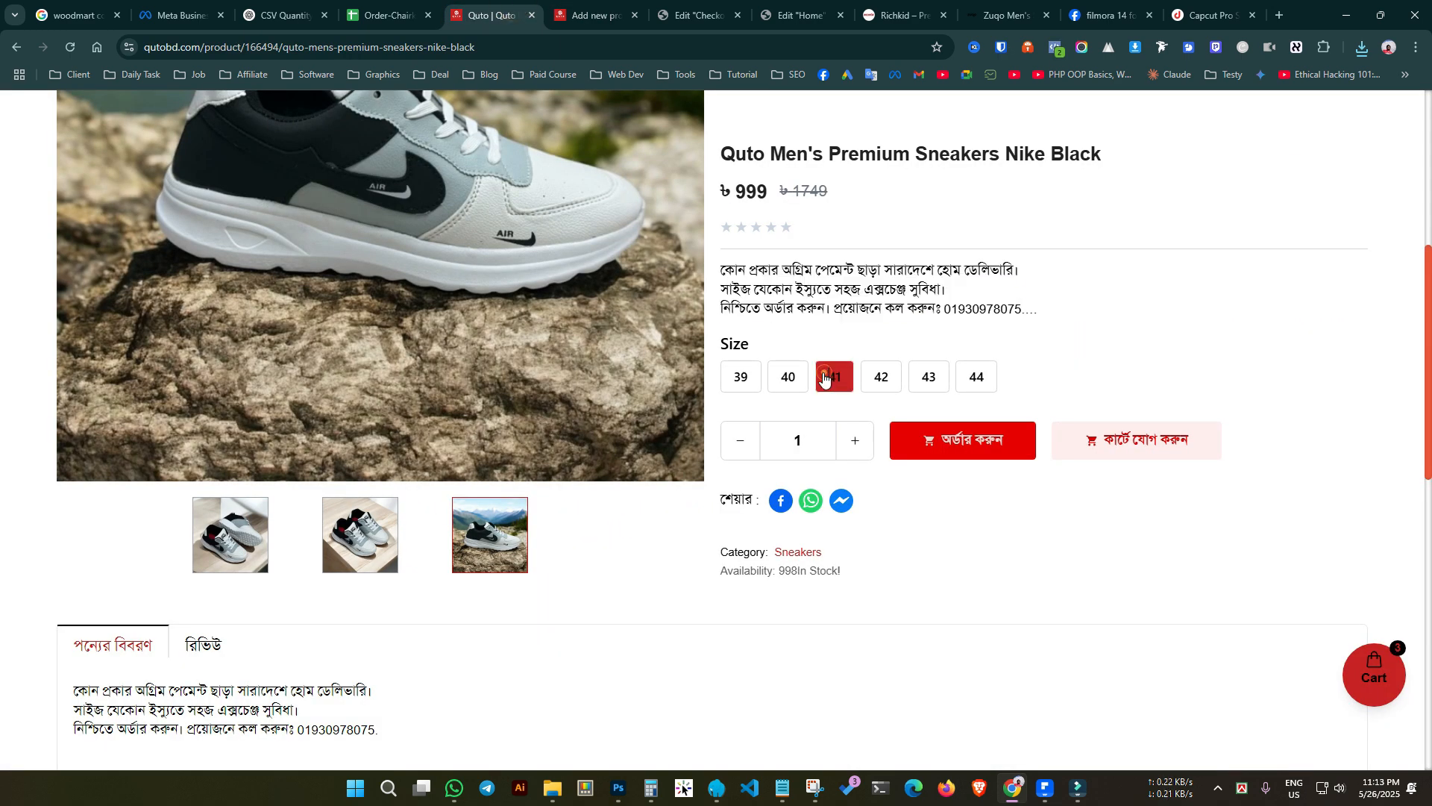
click(743, 378)
click(565, 6)
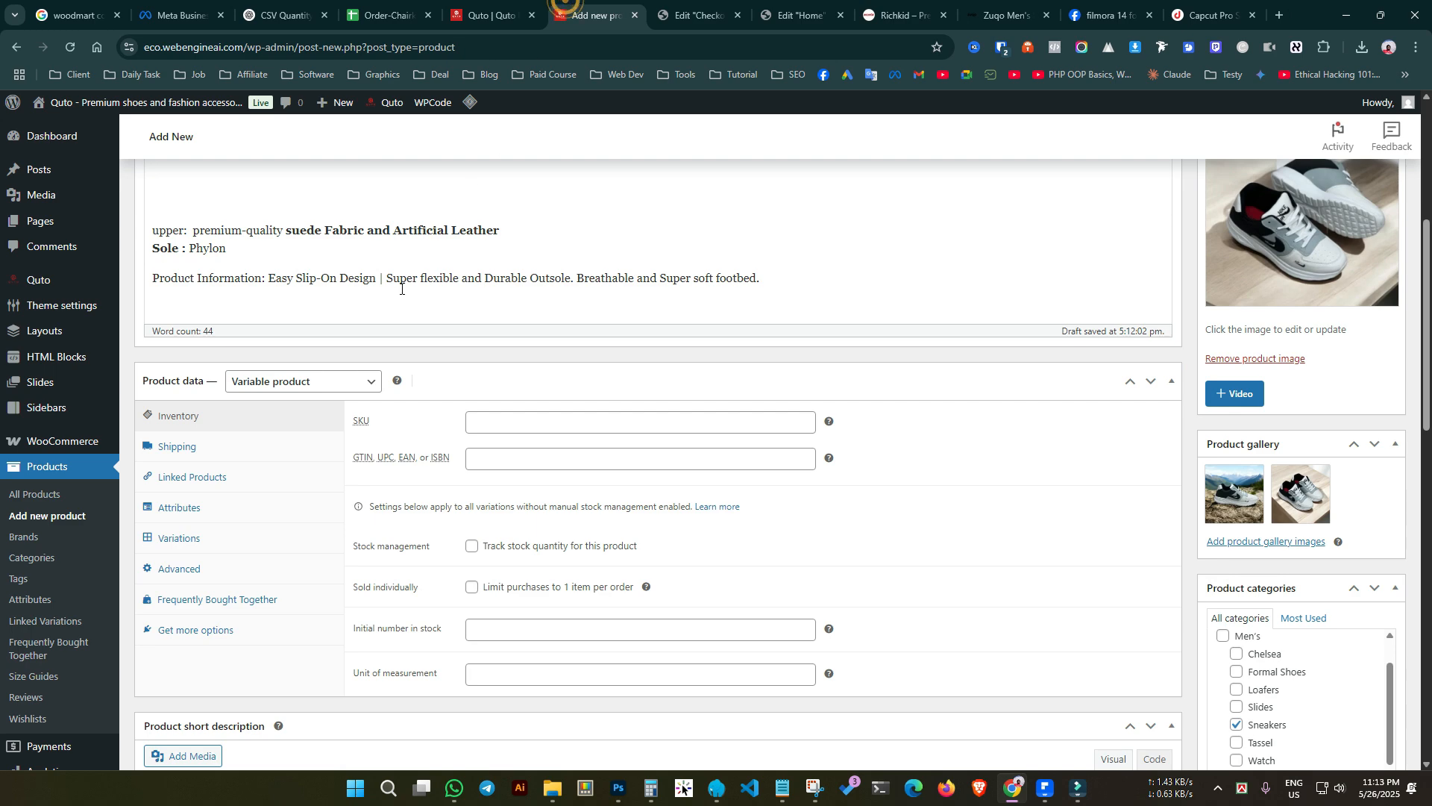
Add the existing Size attribute with all values from Size/39 to Size/44, compare them with the storefront and save the attributes.
scroll(401, 289, down, 3)
scroll(265, 373, up, 1)
click(191, 366)
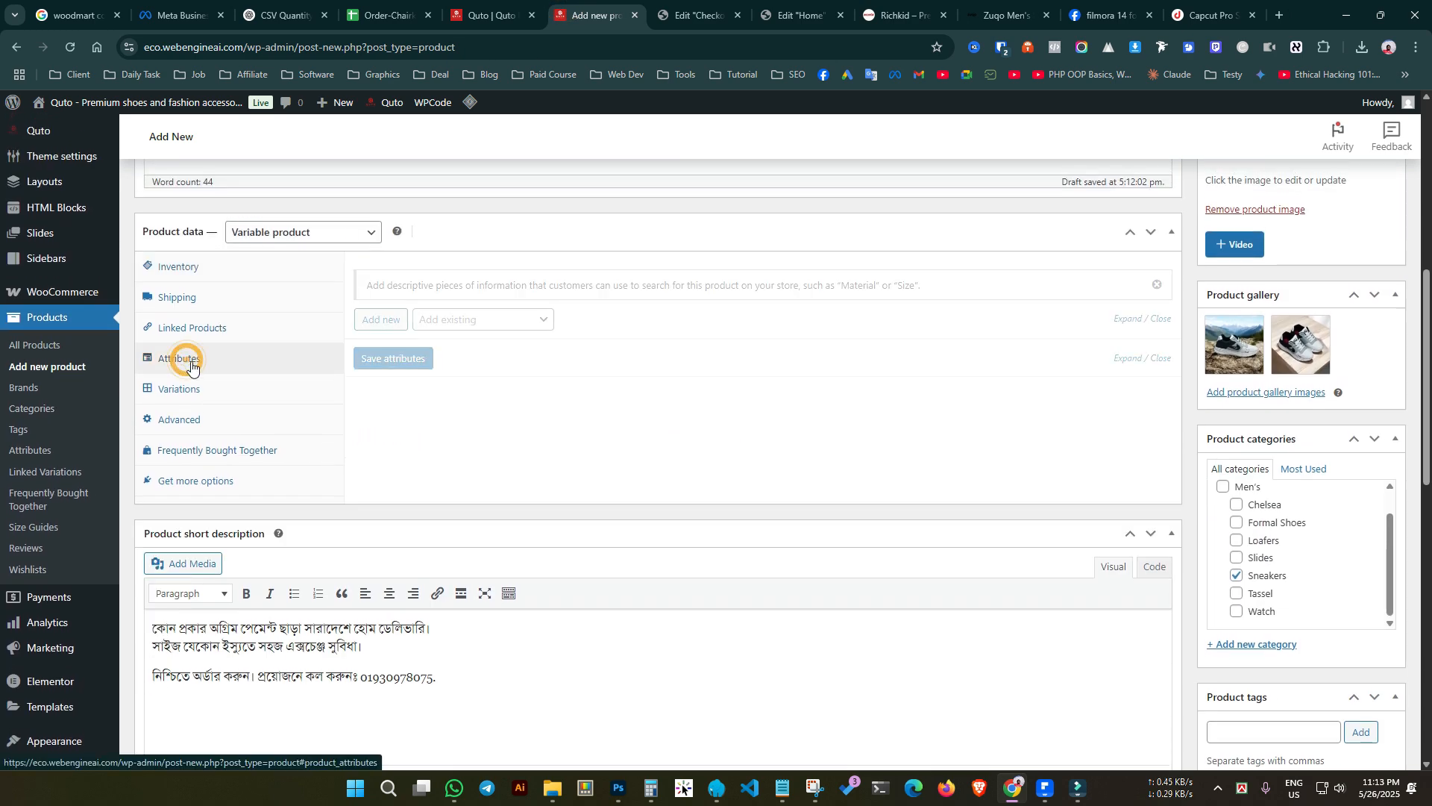
click(480, 320)
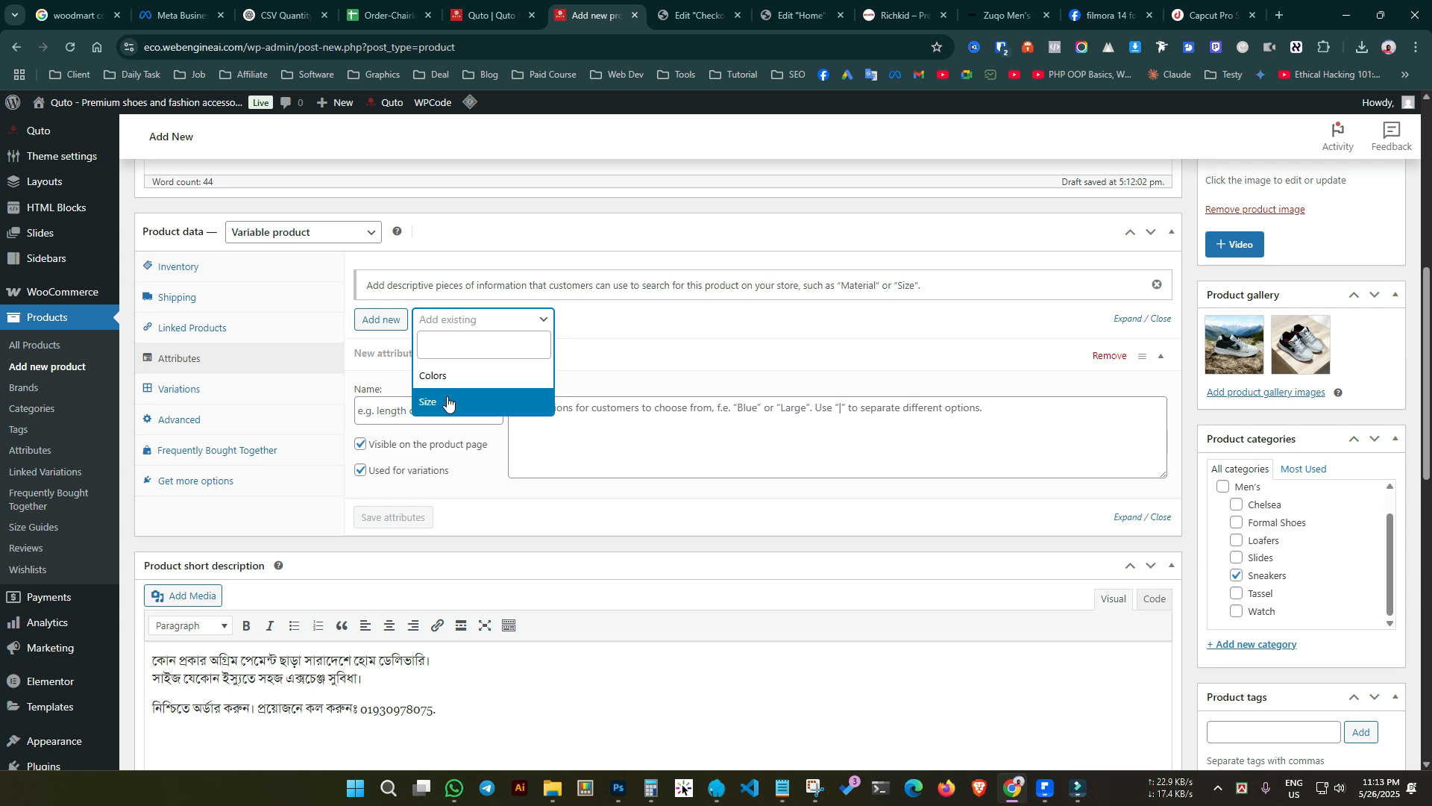
click(435, 403)
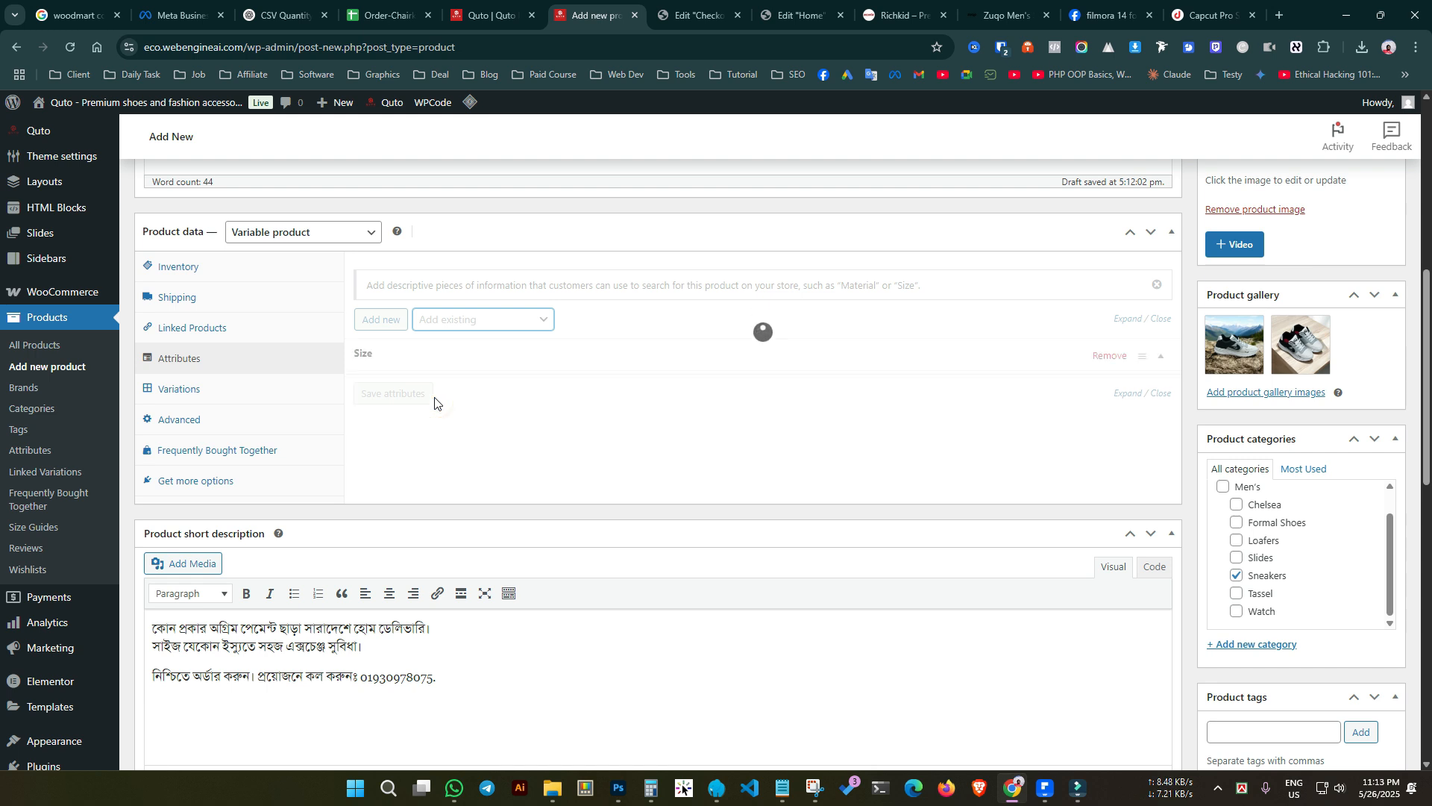
click(529, 441)
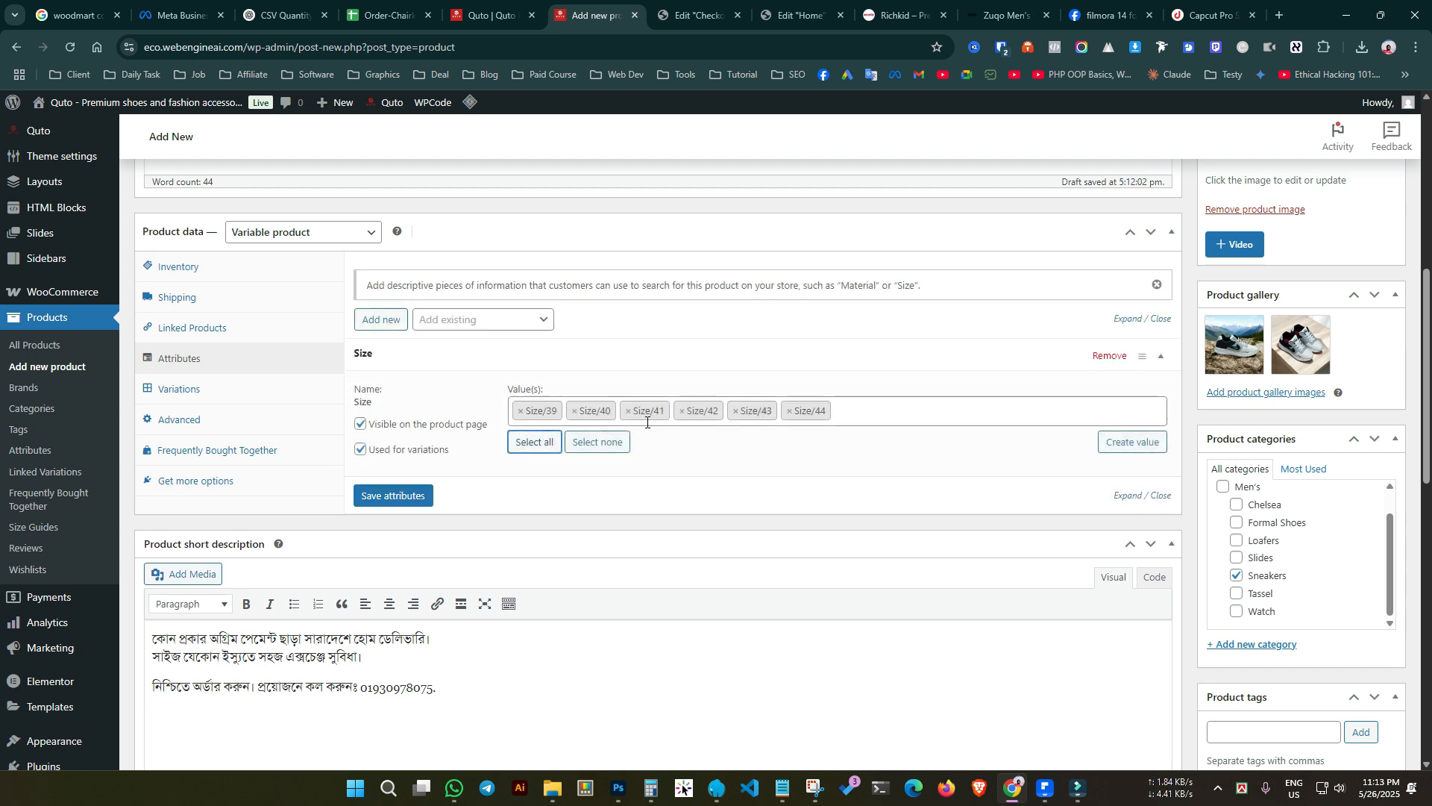
click(488, 15)
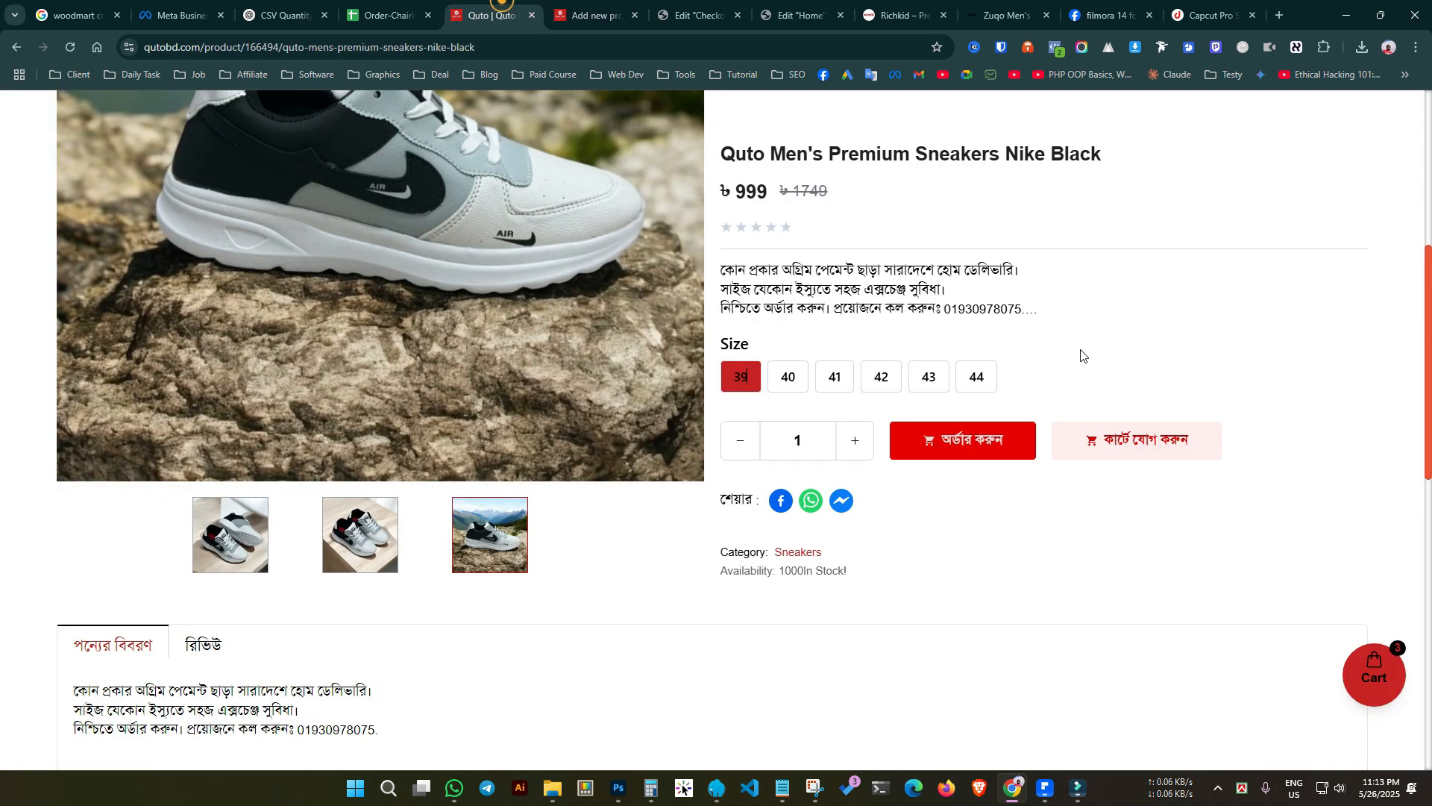
click(604, 4)
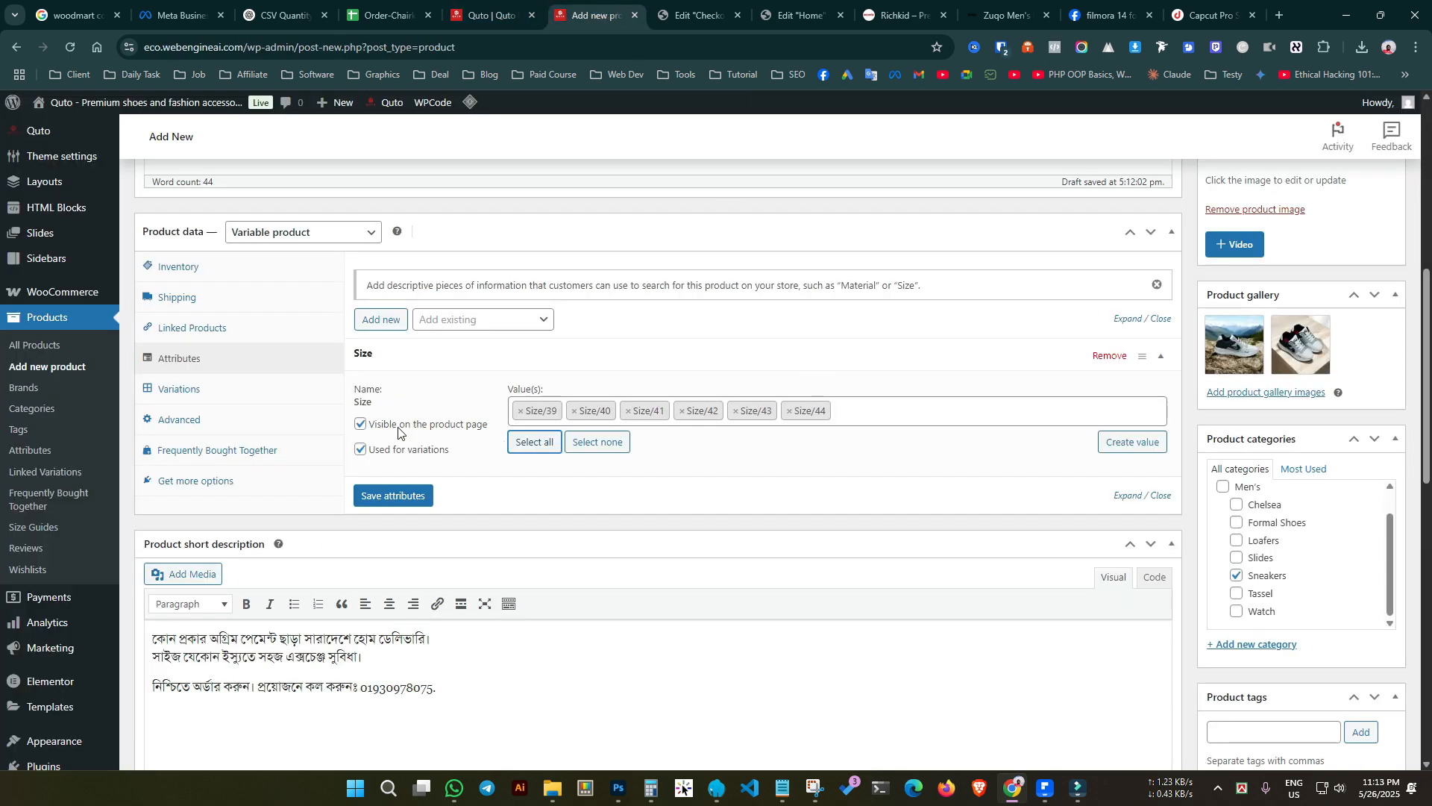
click(381, 506)
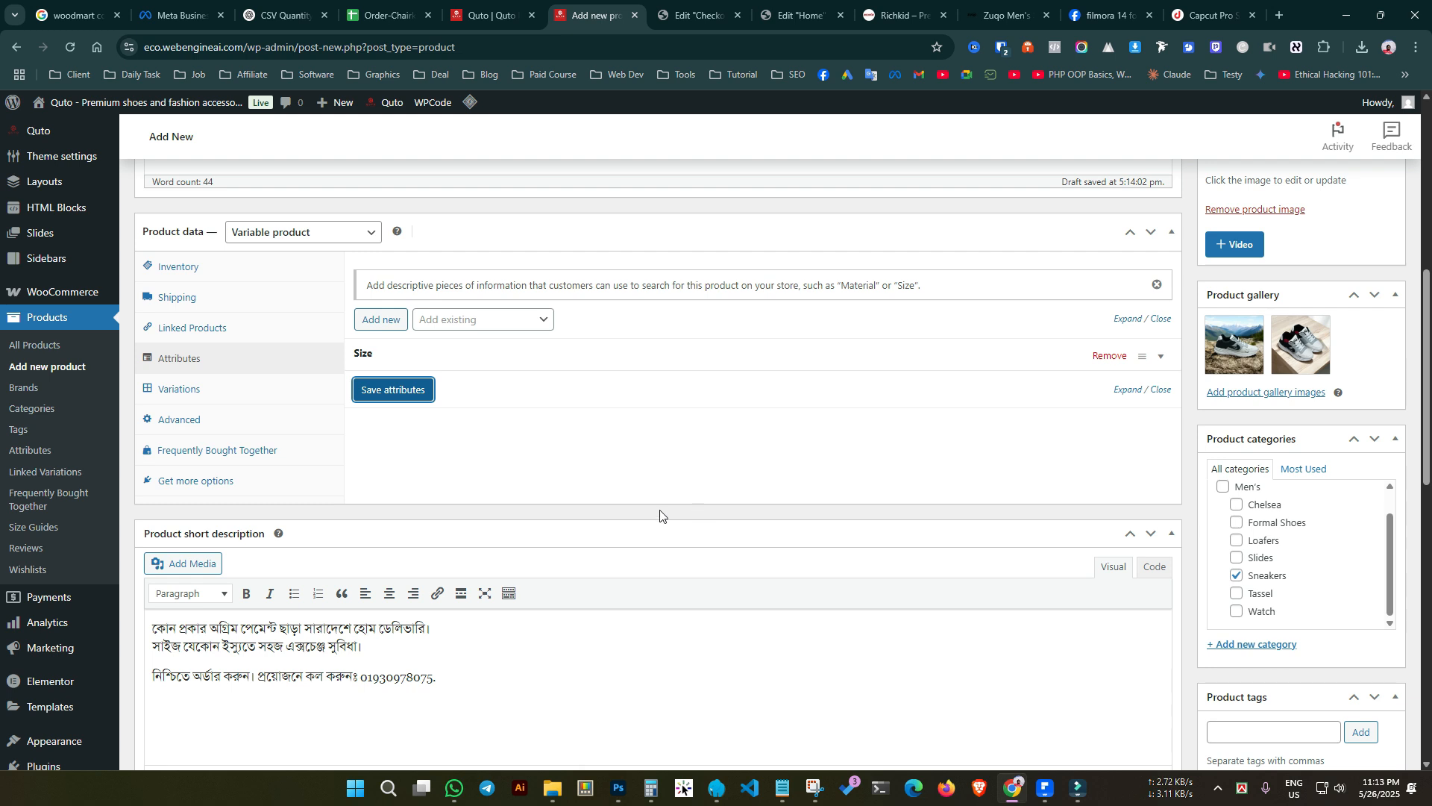
Add one product variation manually and assign it Size/39.
click(176, 388)
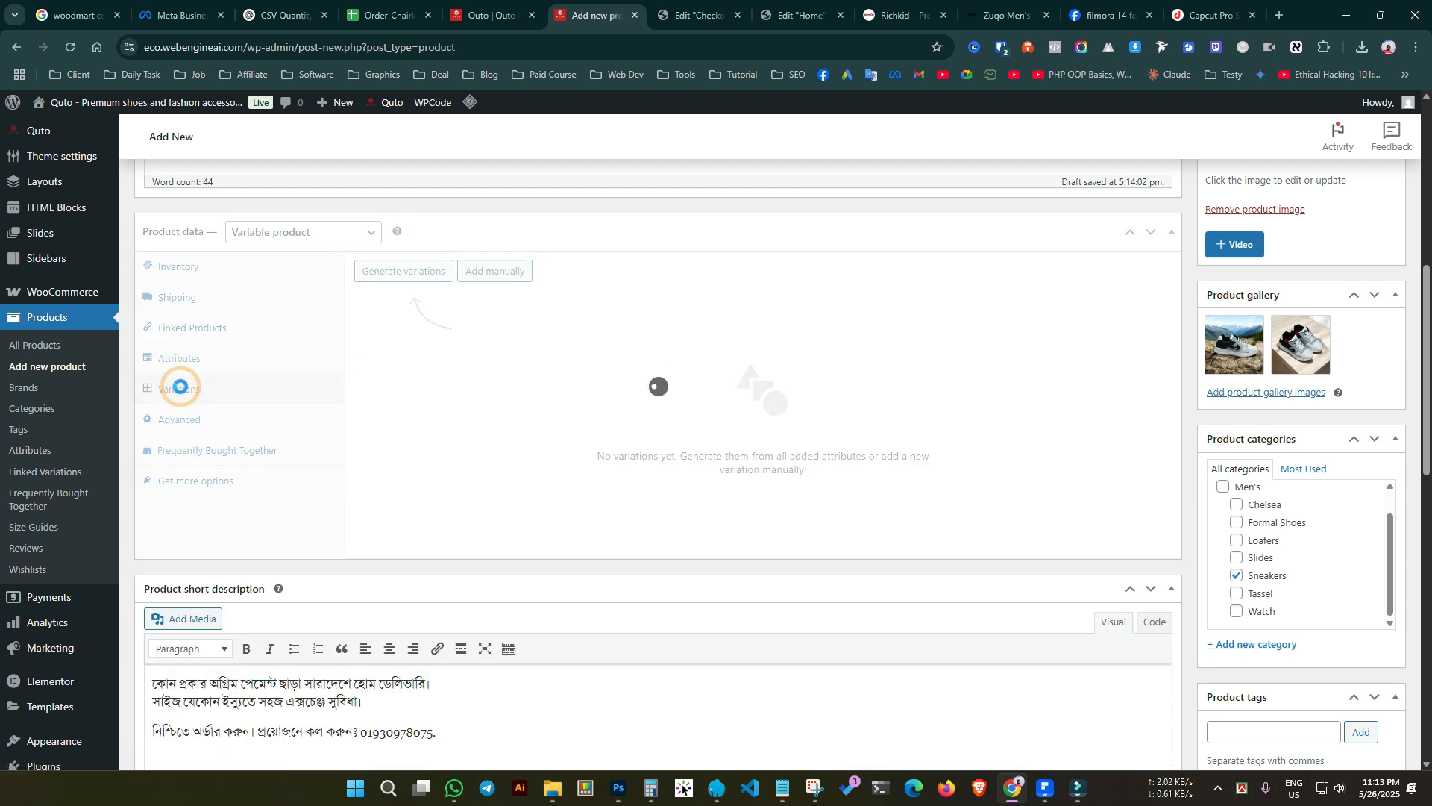
click(474, 274)
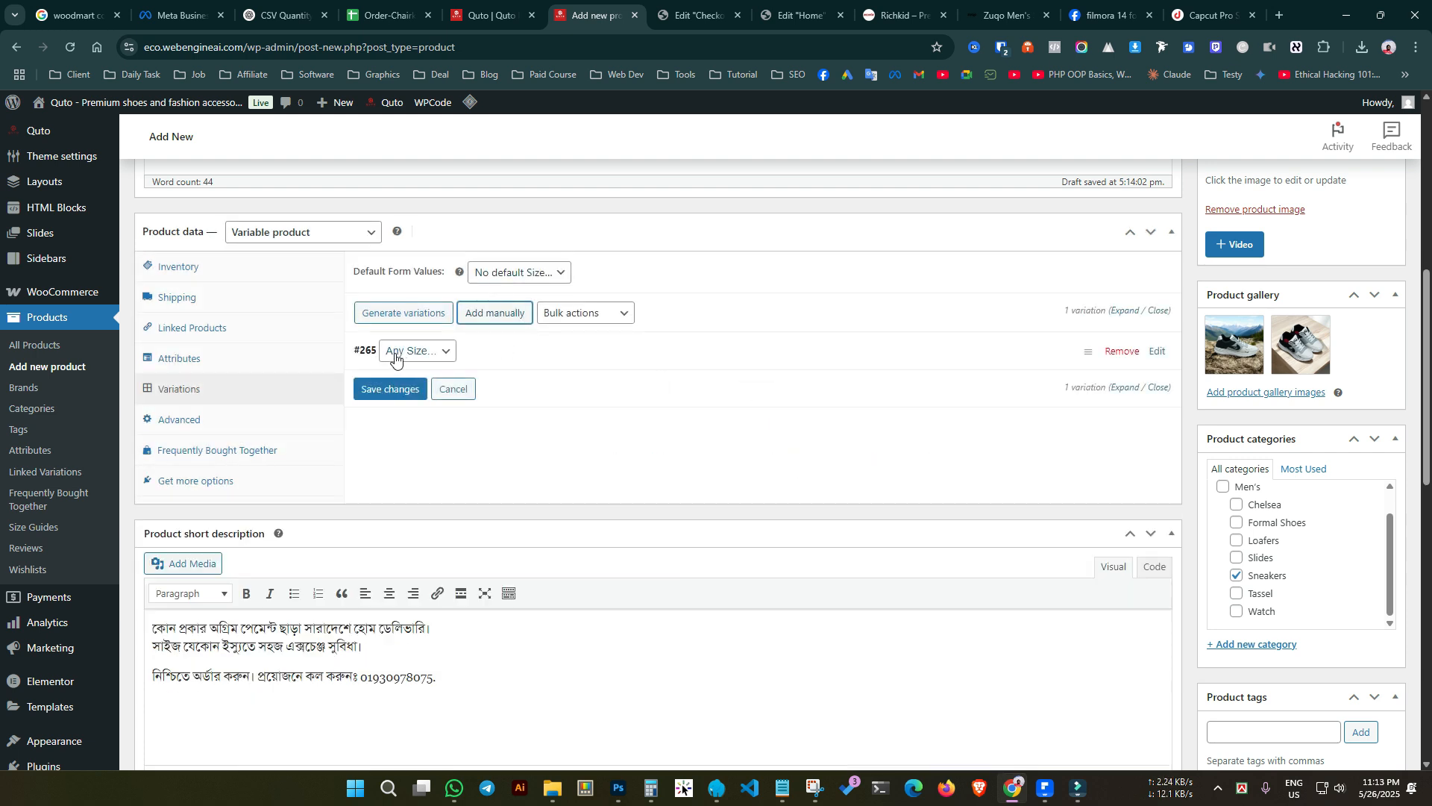
click(454, 358)
click(485, 352)
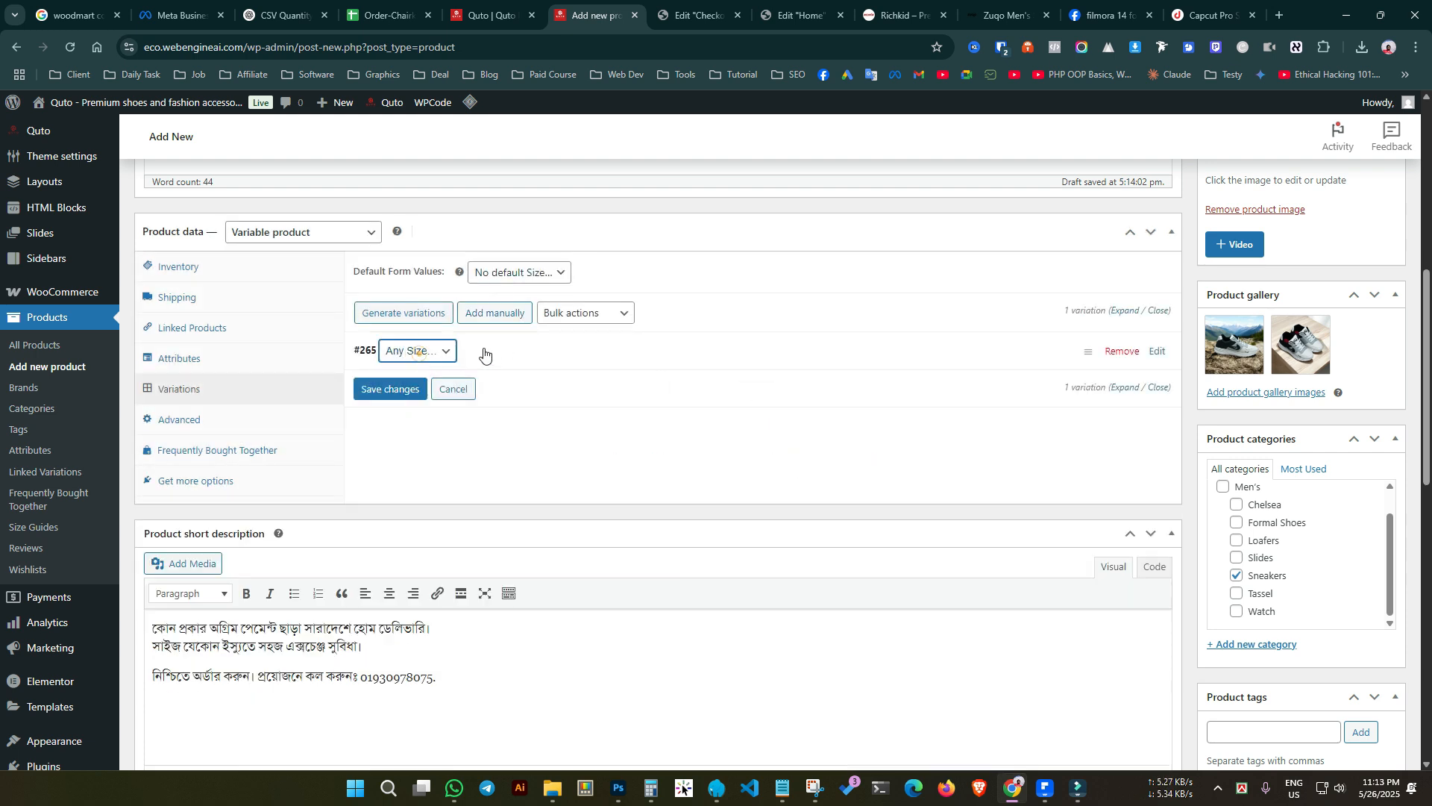
click(411, 355)
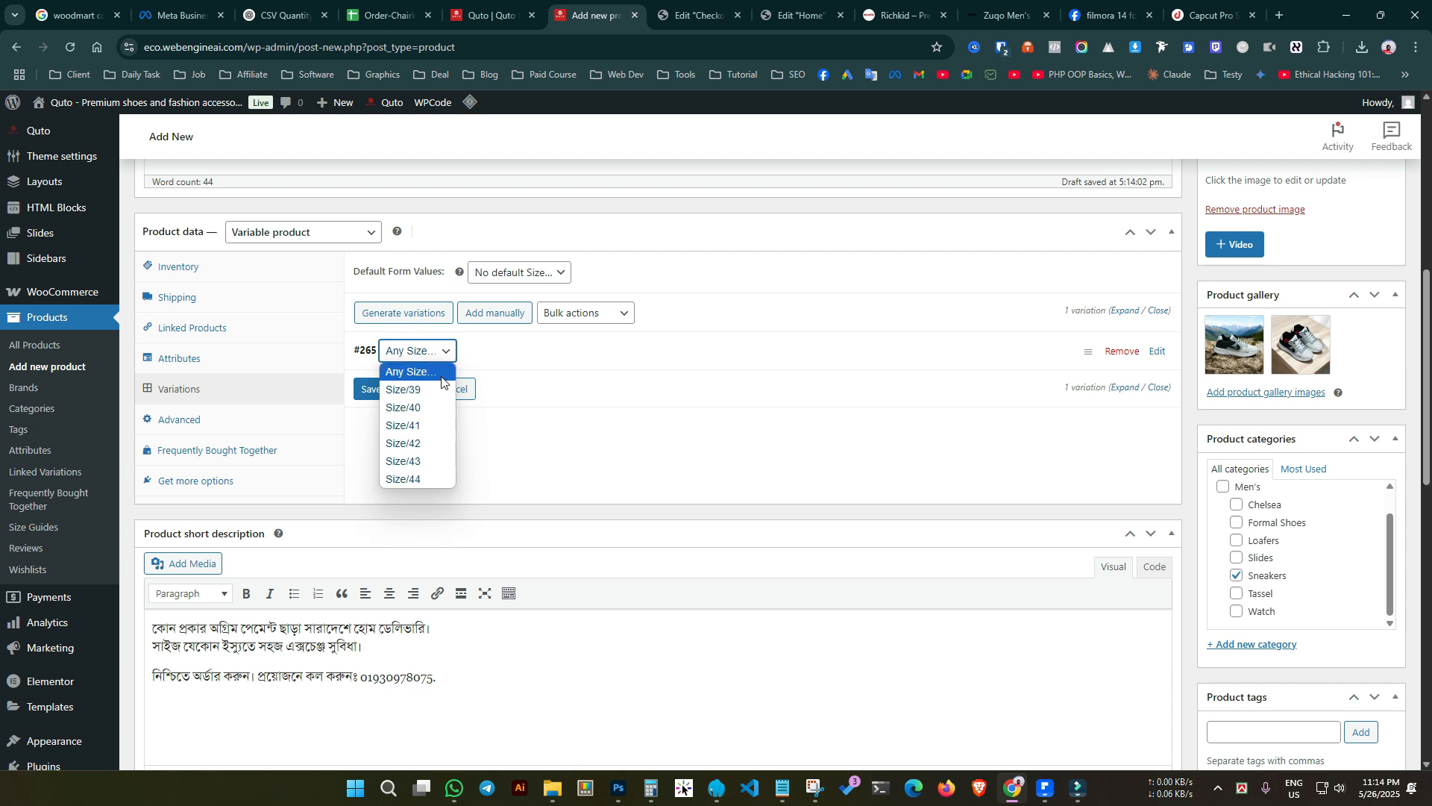
click(452, 383)
click(486, 351)
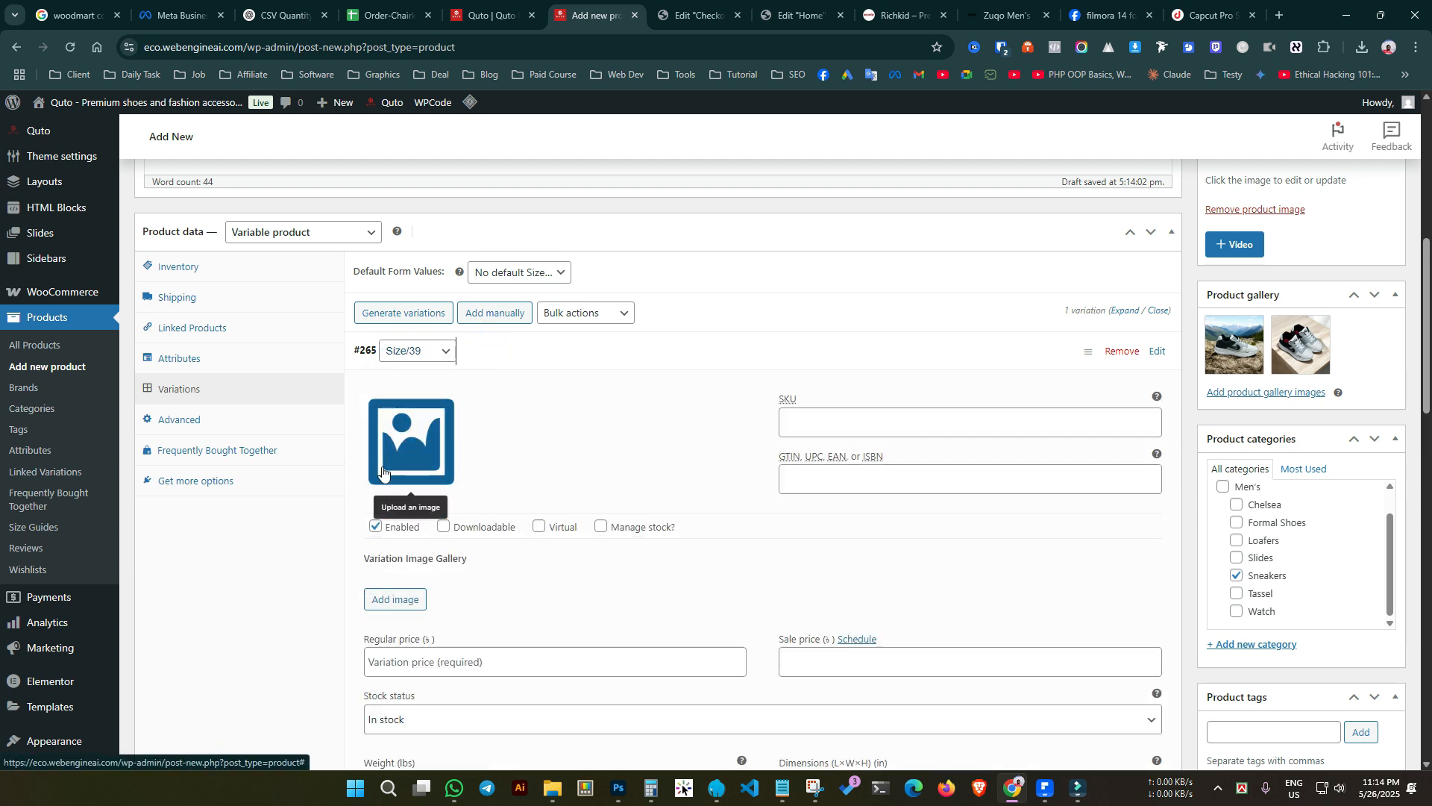
click(416, 355)
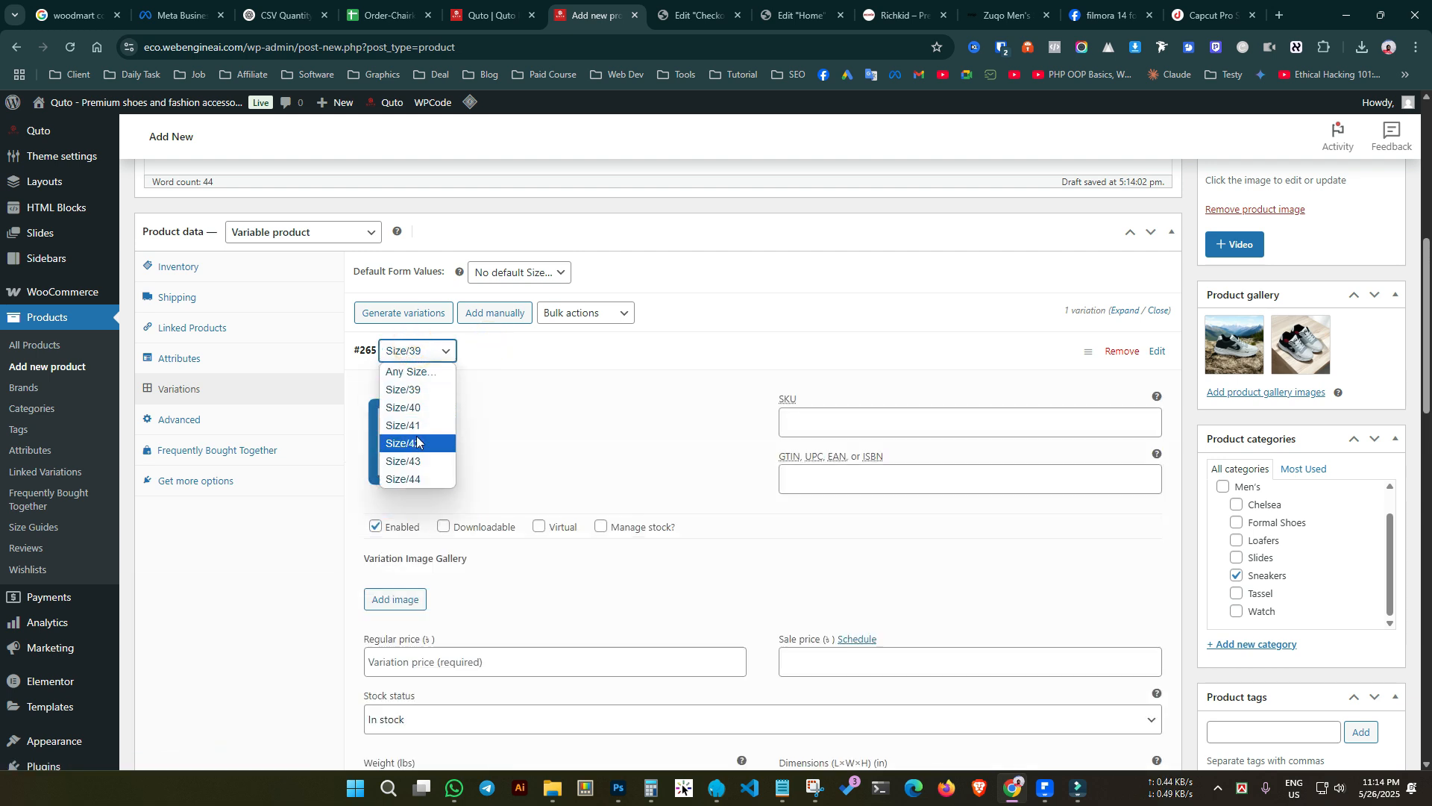
click(480, 373)
click(494, 355)
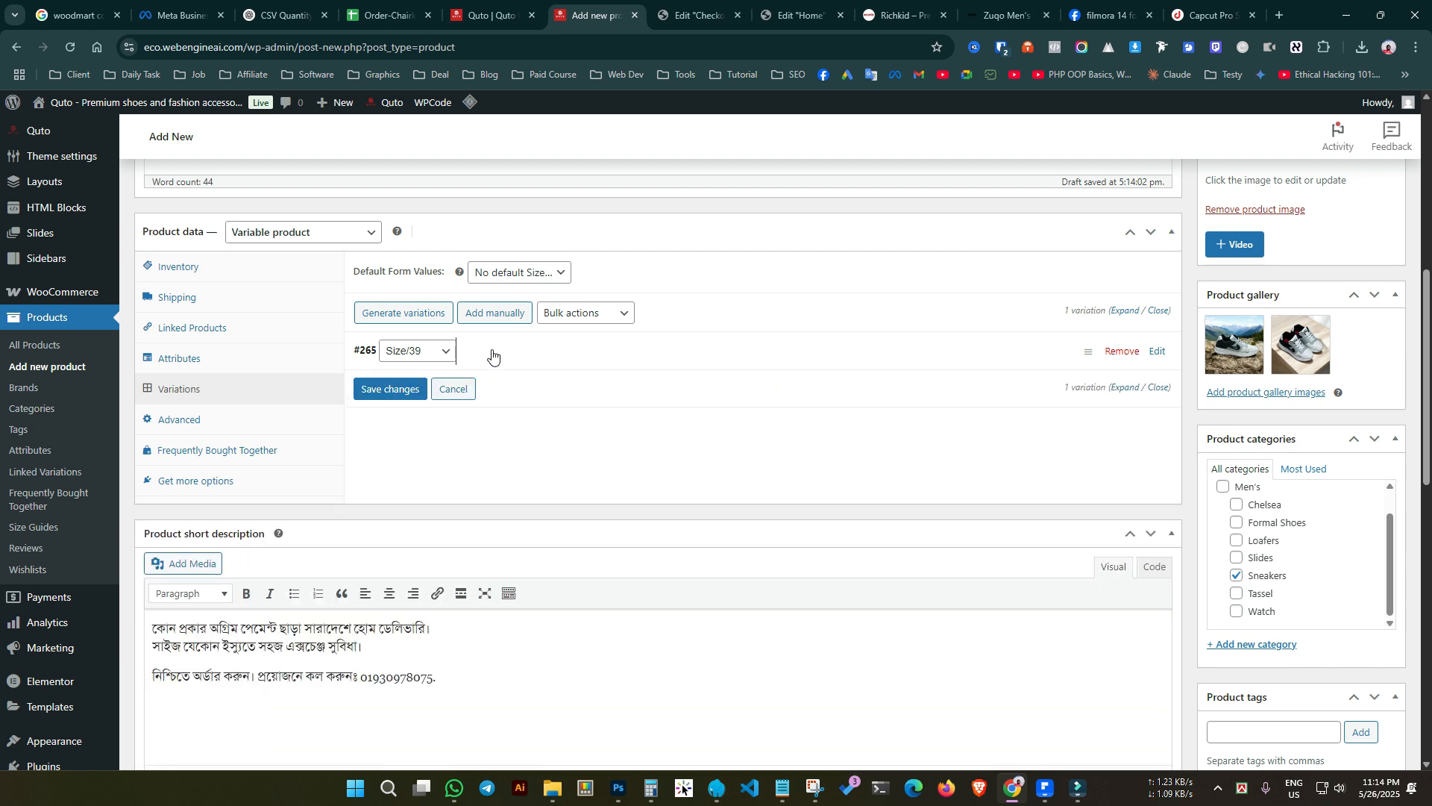
Add a second product variation manually and assign it Size/40.
click(492, 355)
click(491, 350)
click(504, 320)
click(439, 389)
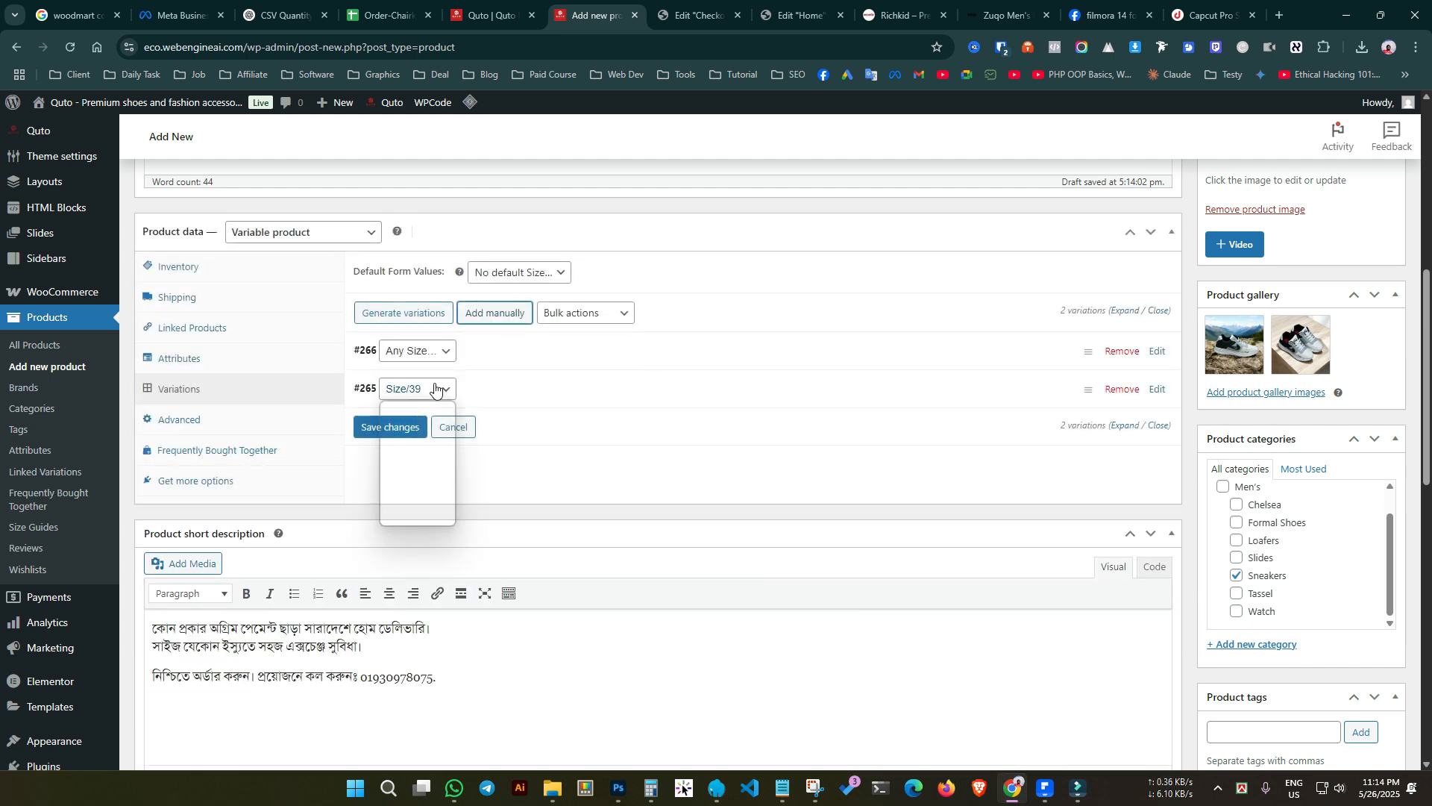
click(439, 389)
click(429, 356)
click(426, 407)
Look over the price, stock, shipping and description fields of the Size/40 variation.
click(505, 357)
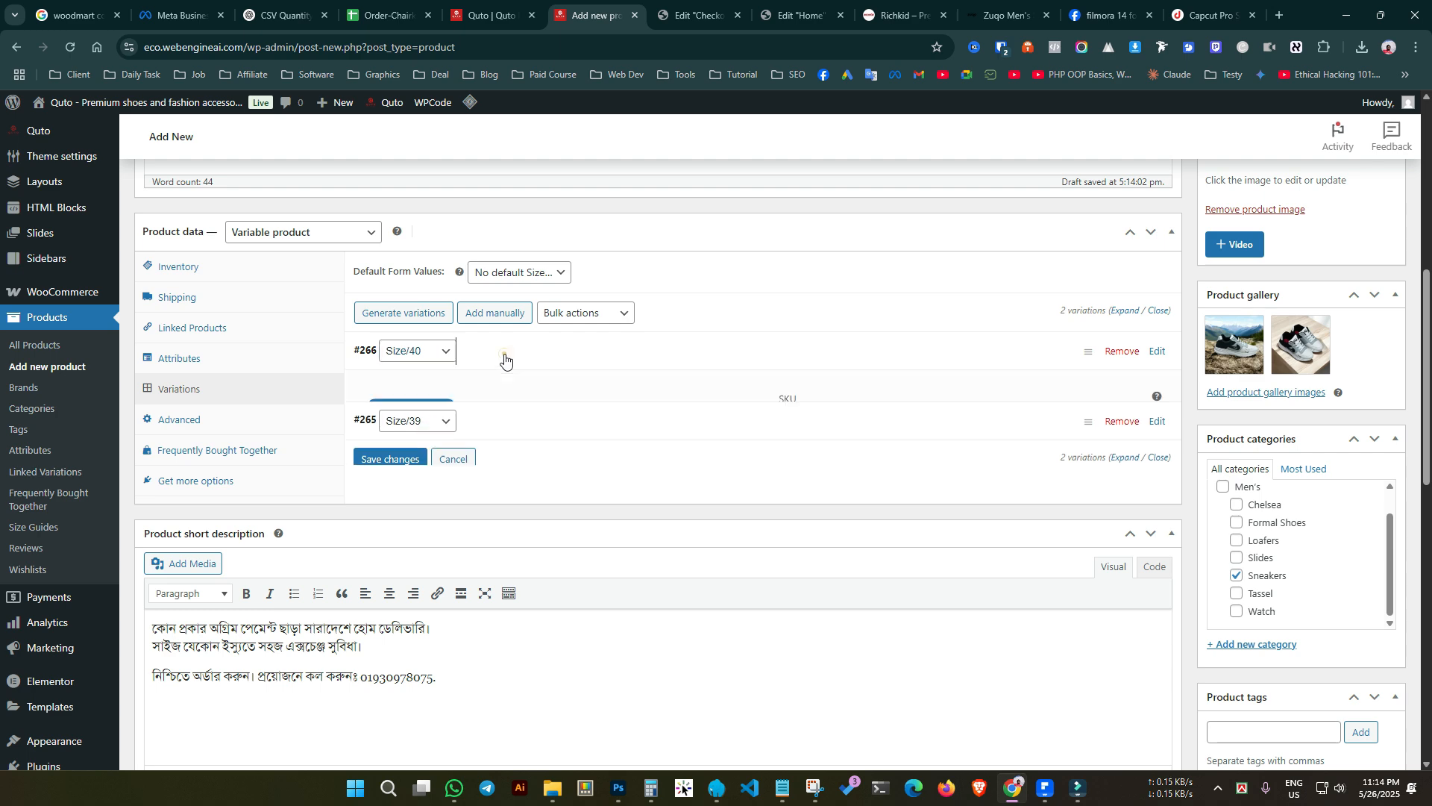
click(481, 353)
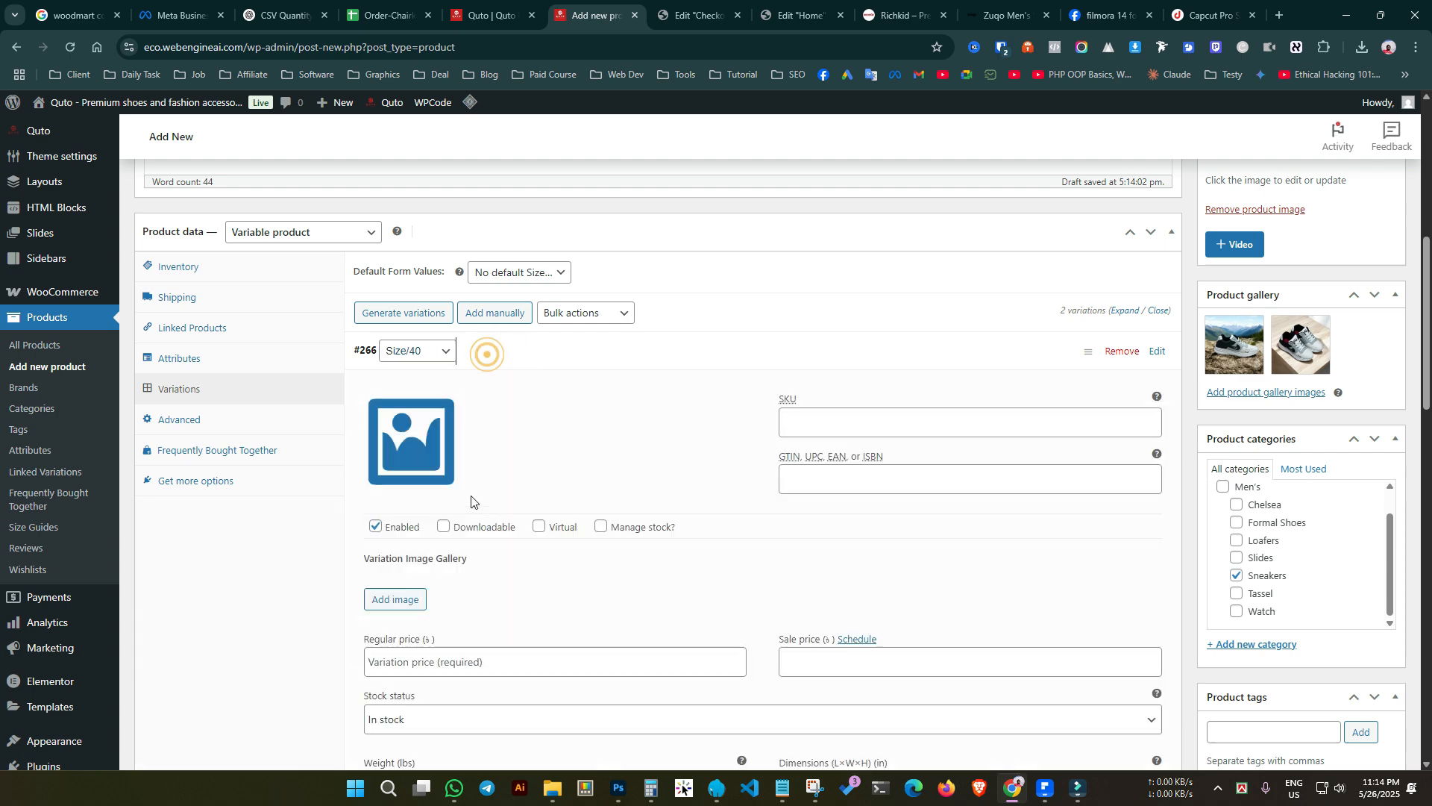
scroll(625, 586, down, 3)
scroll(381, 532, down, 3)
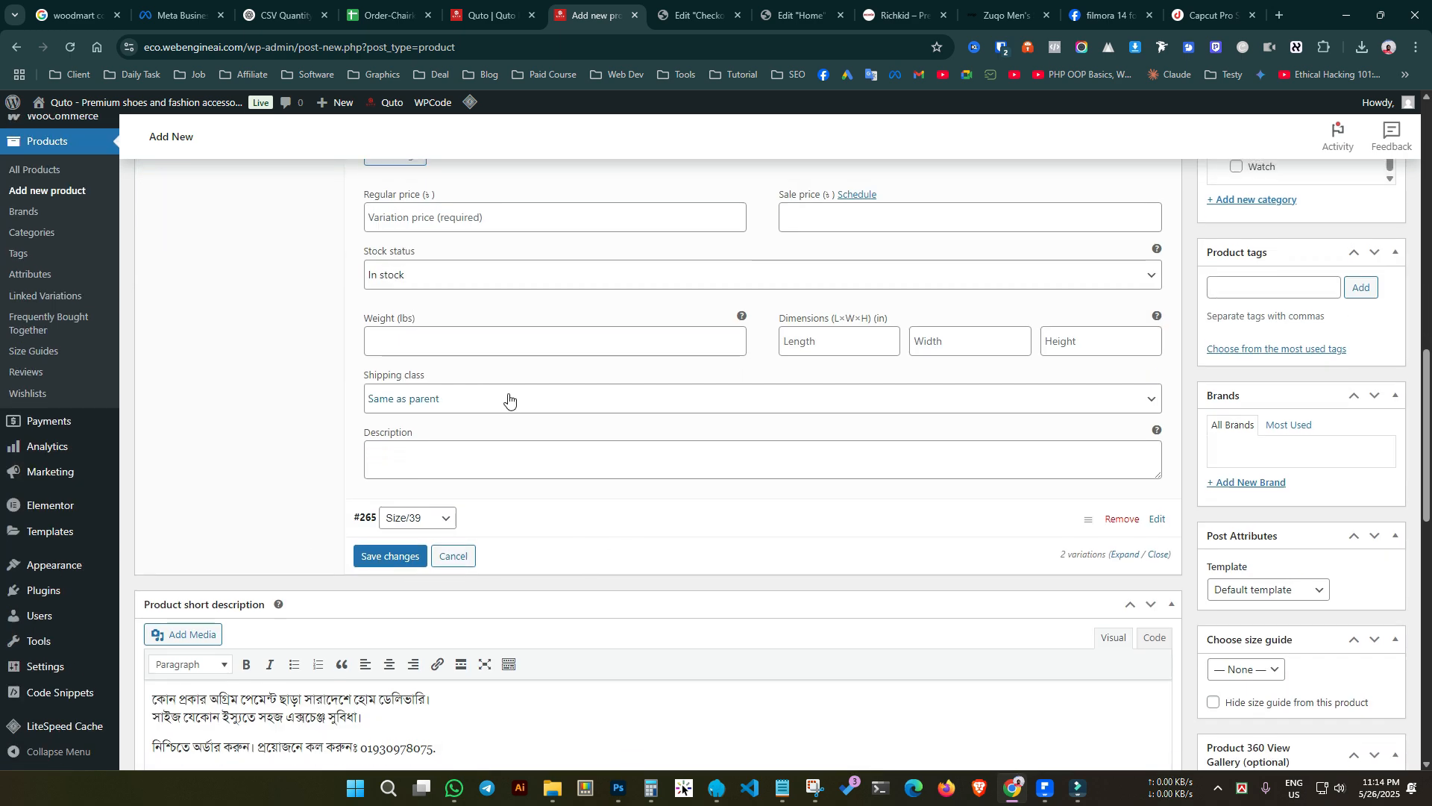
scroll(505, 403, up, 6)
click(512, 371)
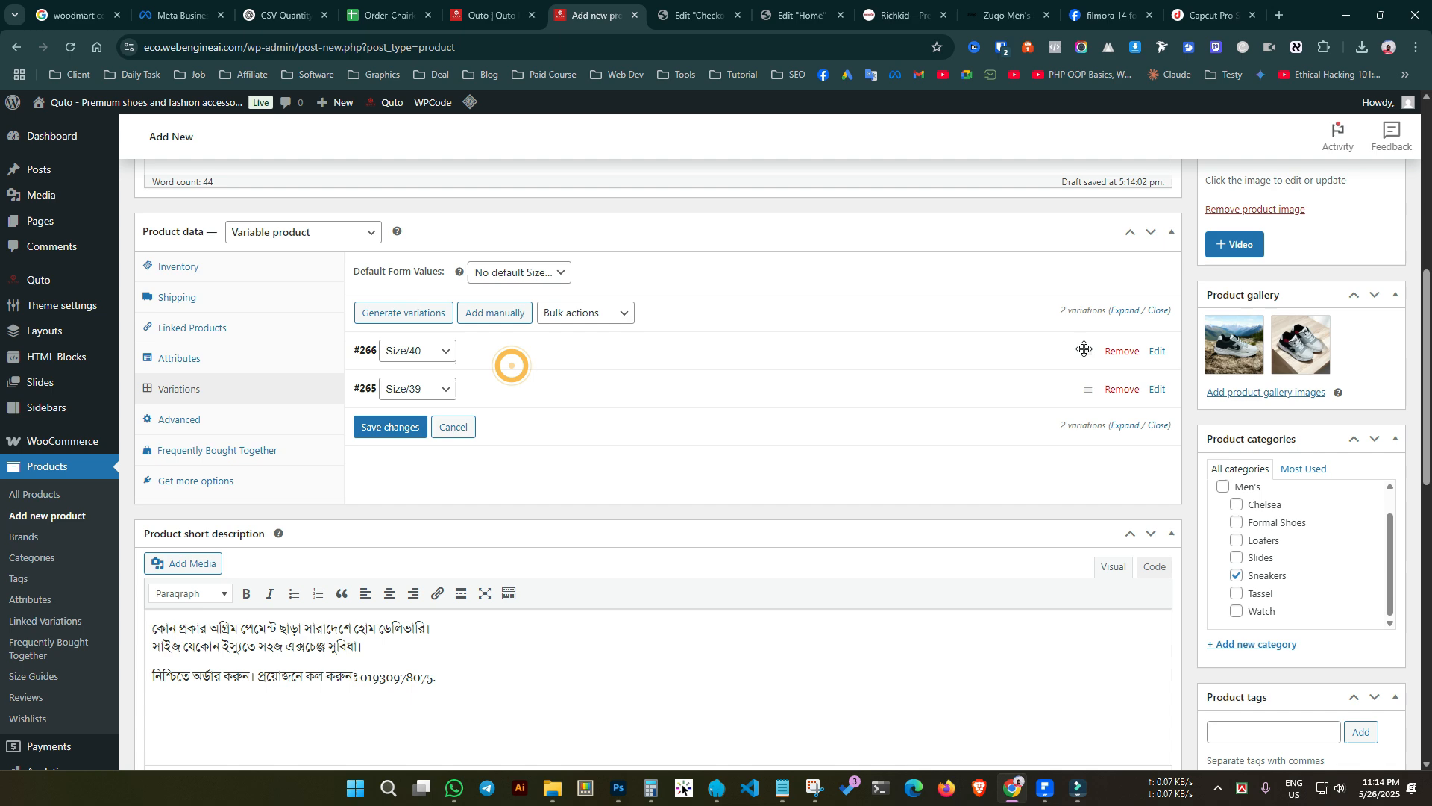
Remove the Size/40 variation from the product.
click(1122, 352)
click(792, 154)
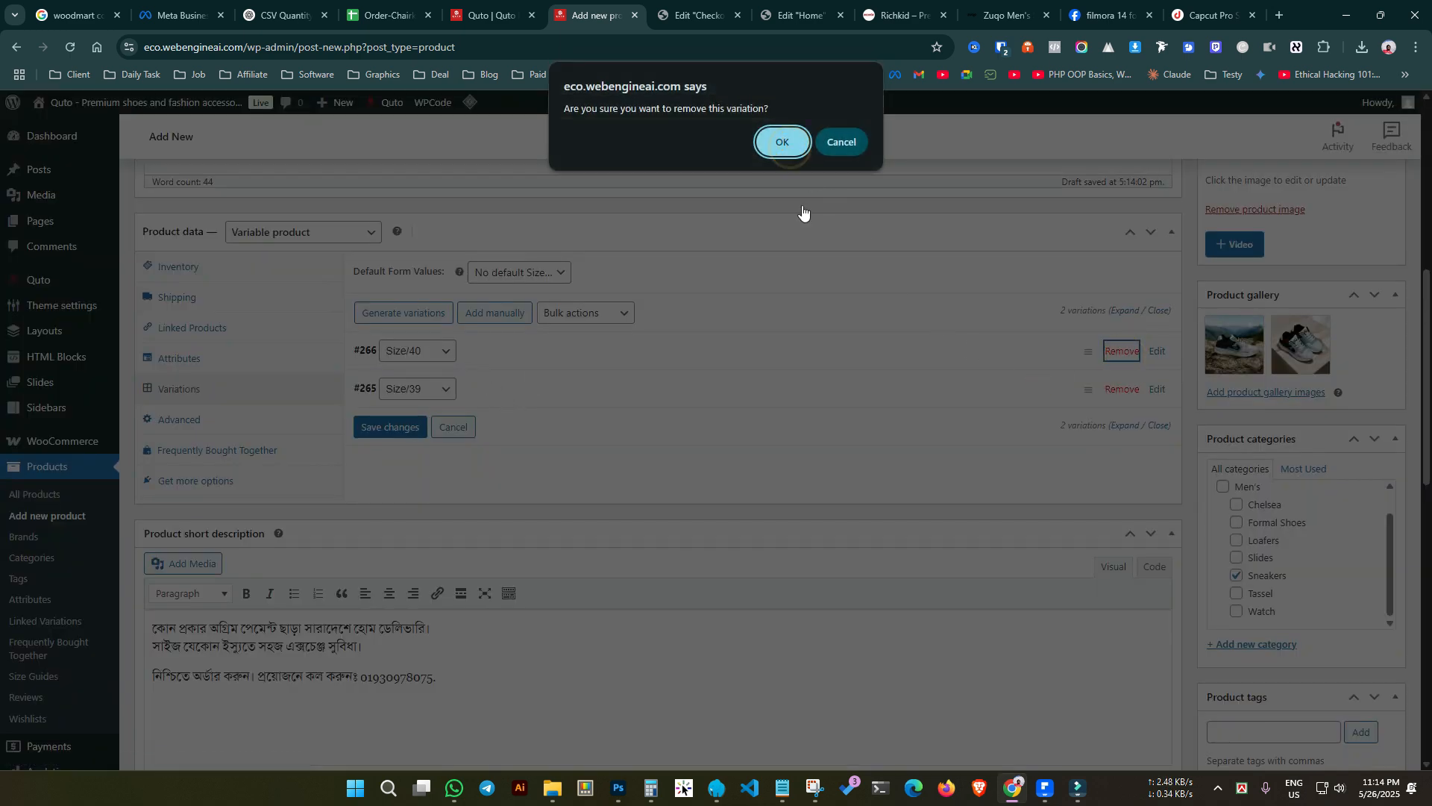
click(776, 138)
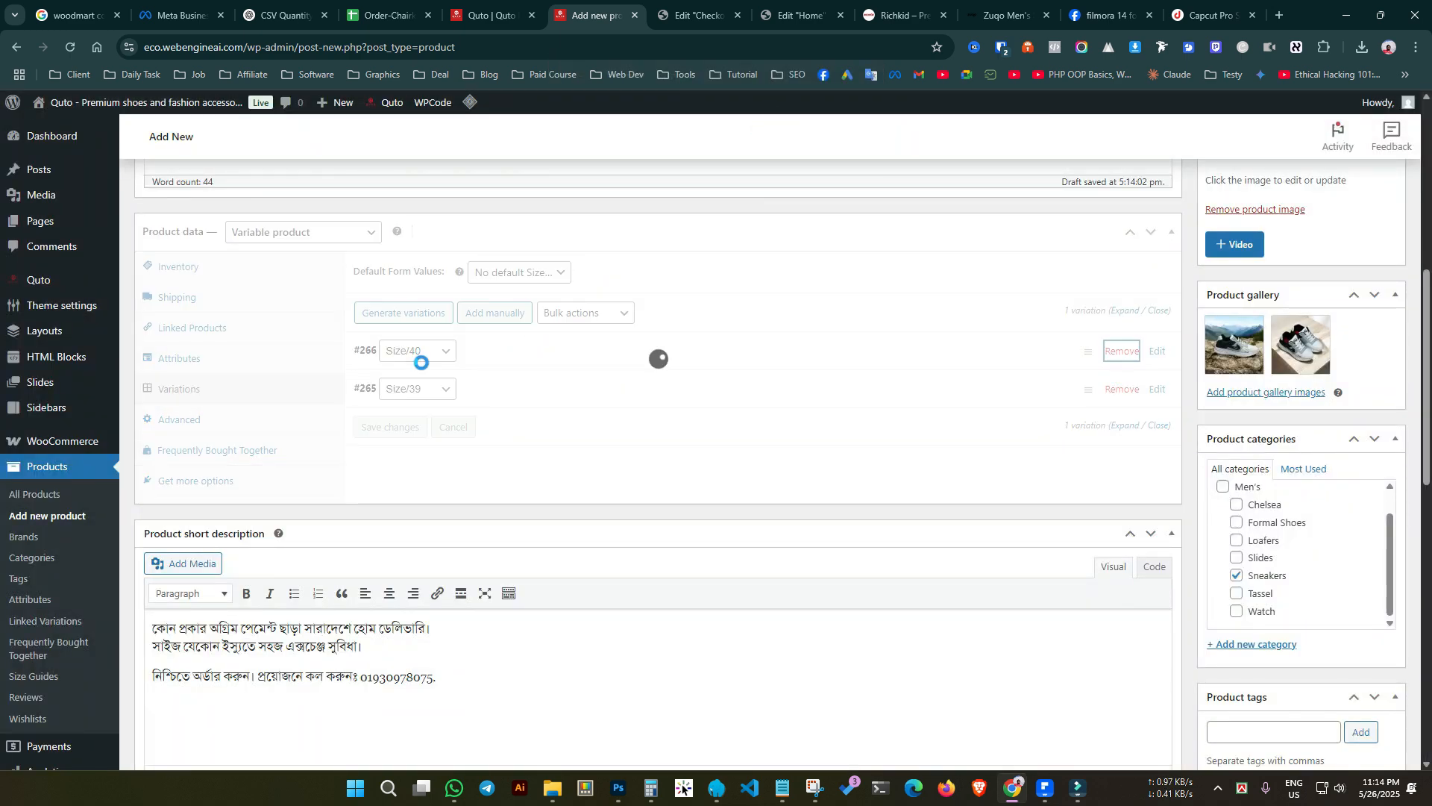
Set the remaining variation to Any Size and enter the storefront's regular price of 1749 for it.
click(416, 383)
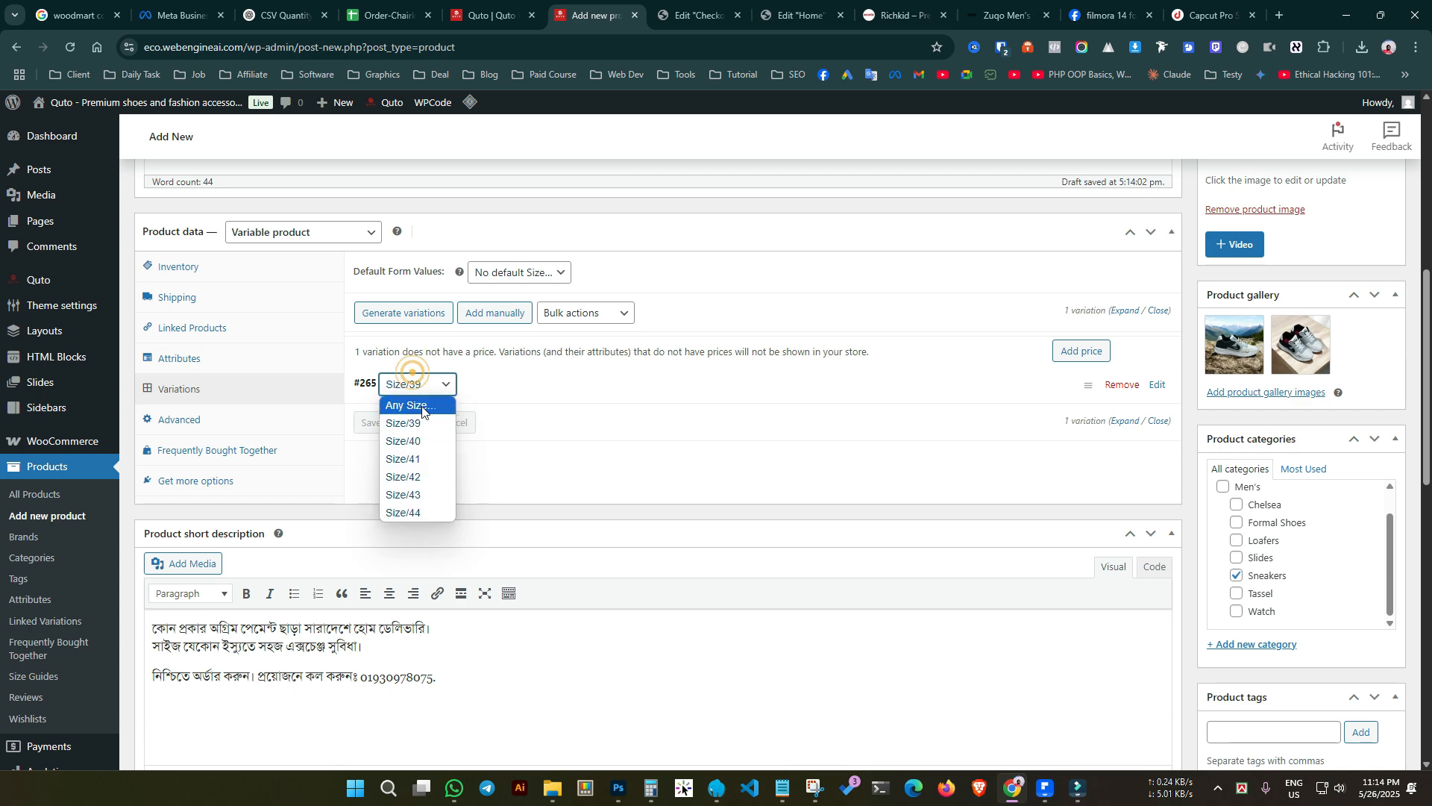
click(421, 404)
click(492, 15)
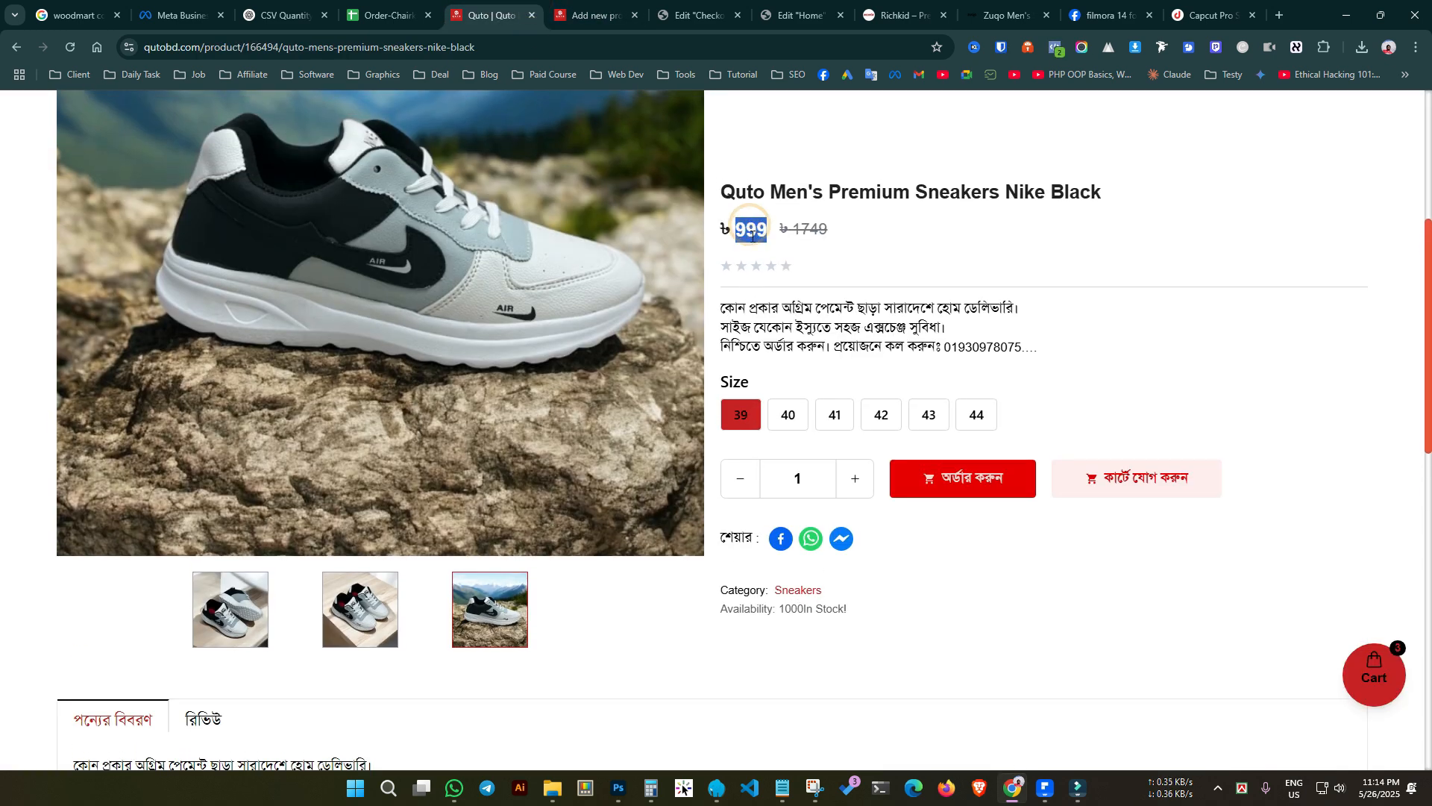
click(589, 15)
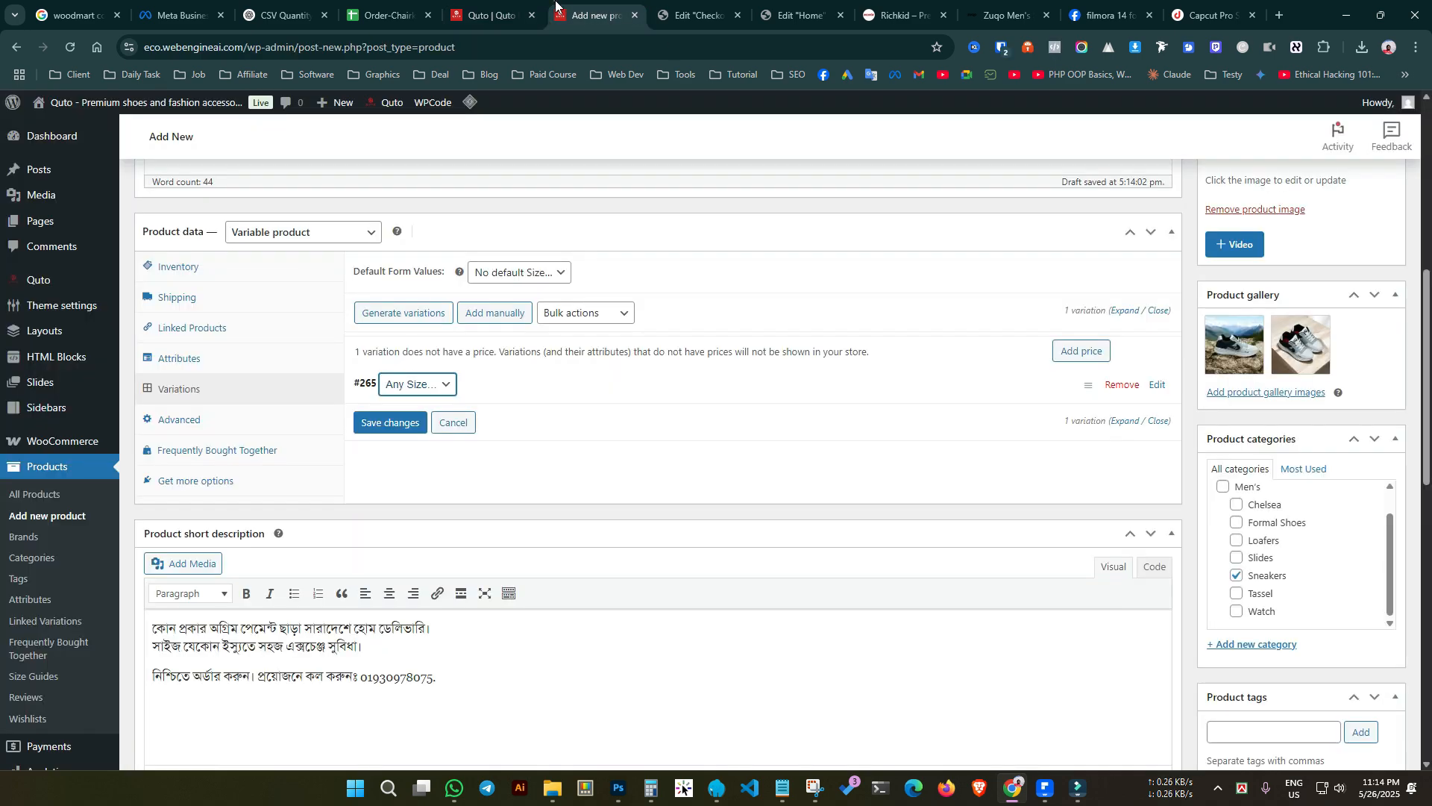
click(556, 386)
scroll(485, 446, down, 2)
scroll(485, 446, down, 1)
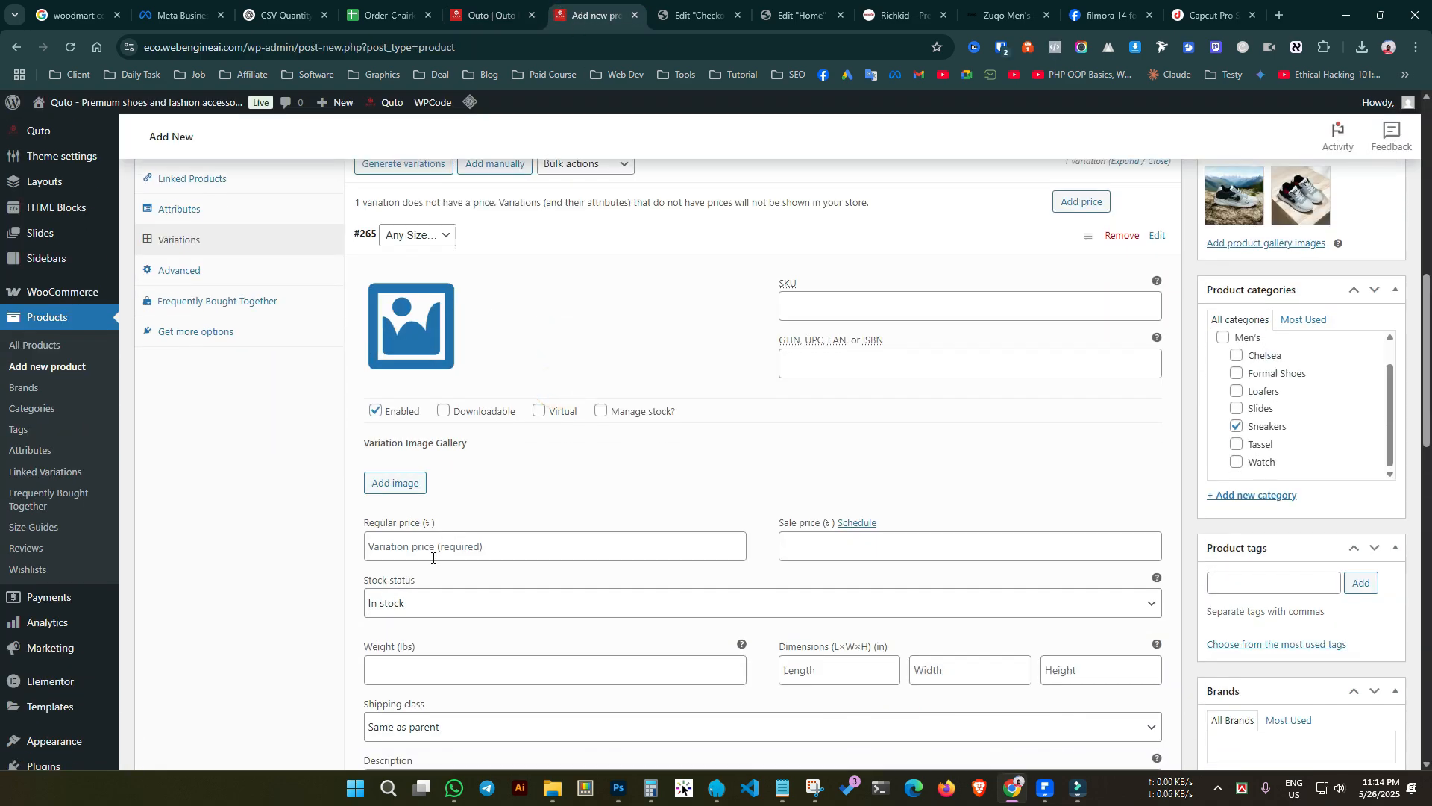
click(416, 549)
text(1749)
Copy the storefront's discounted price into the variation as its sale price, 999, and save the variation changes.
click(494, 13)
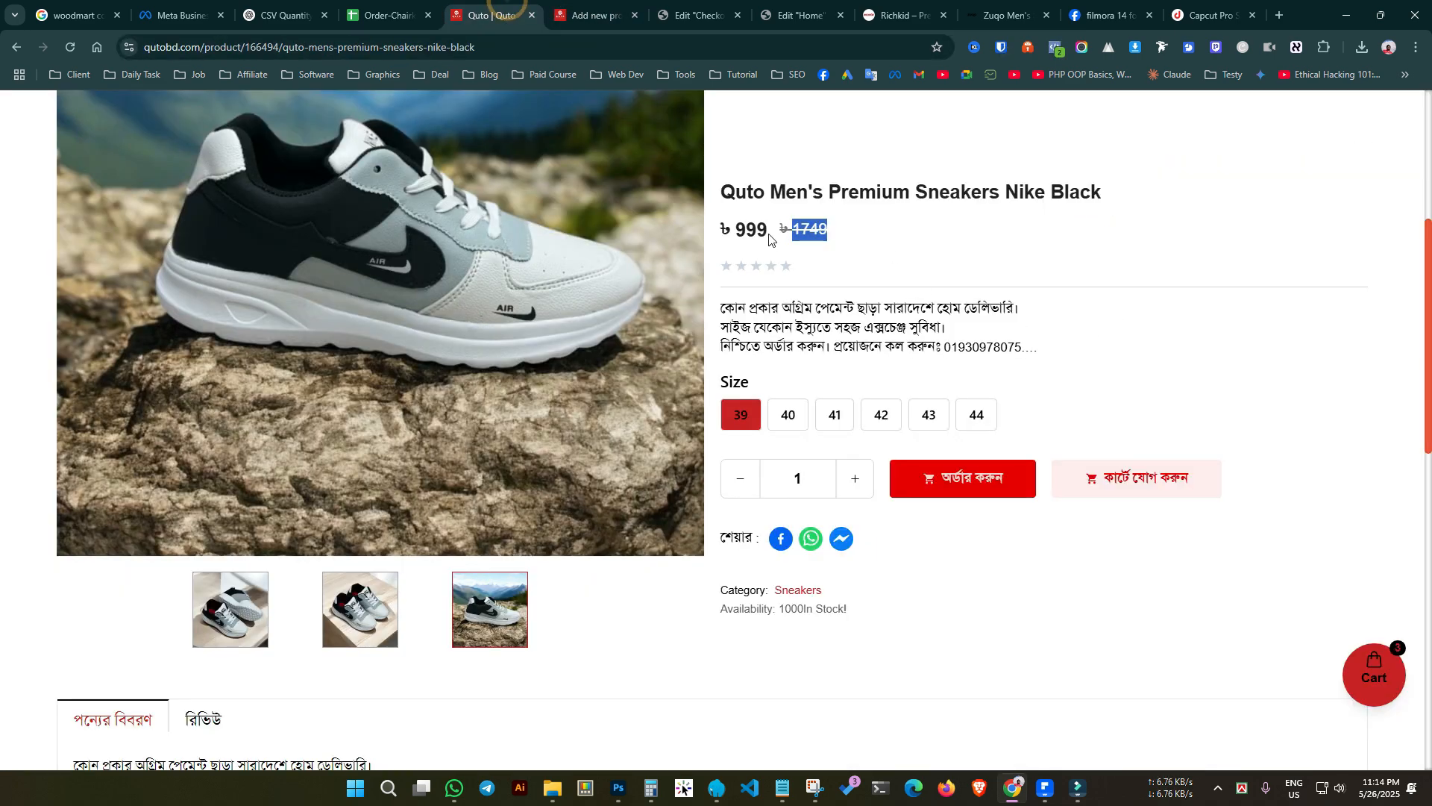
double_click(743, 220)
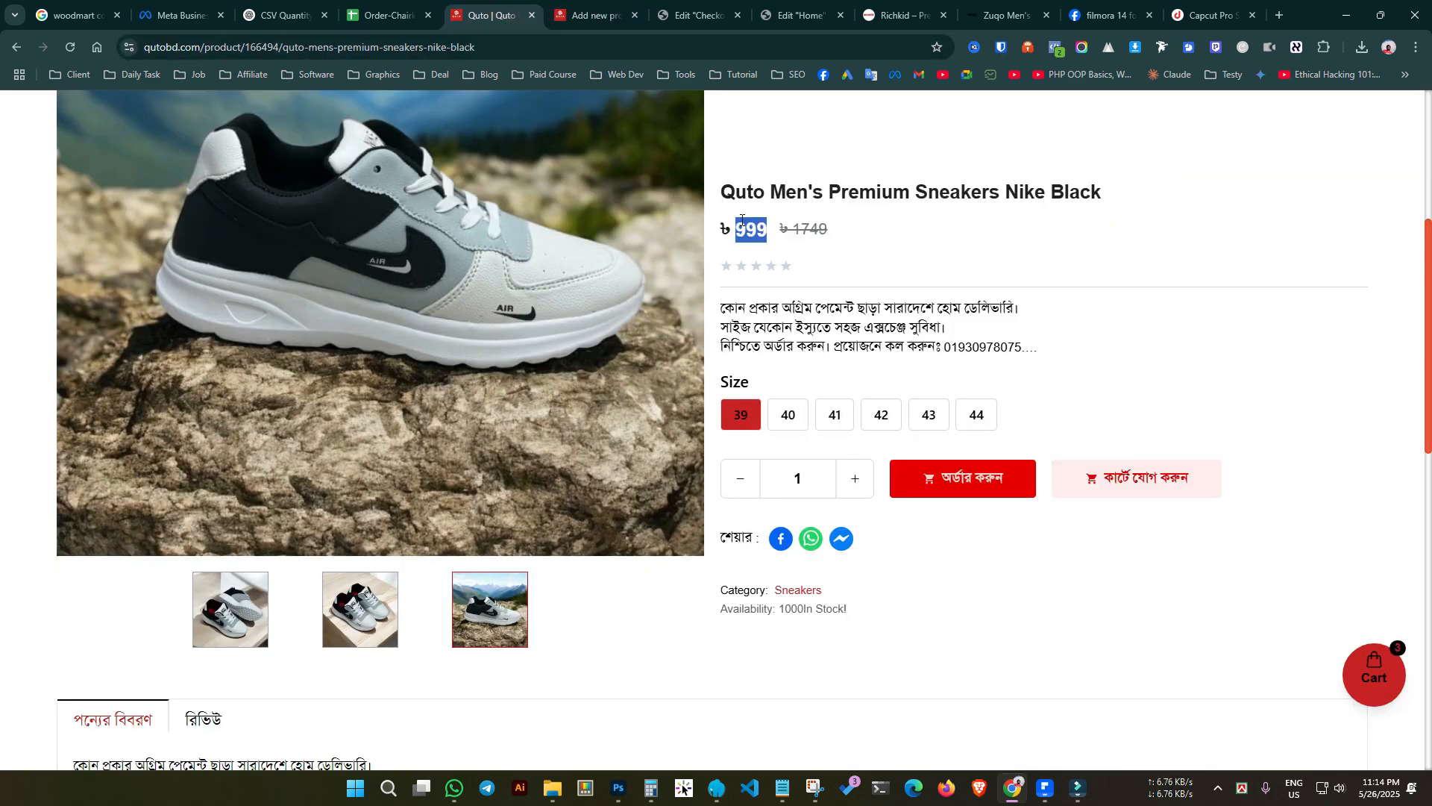
click(600, 6)
click(939, 551)
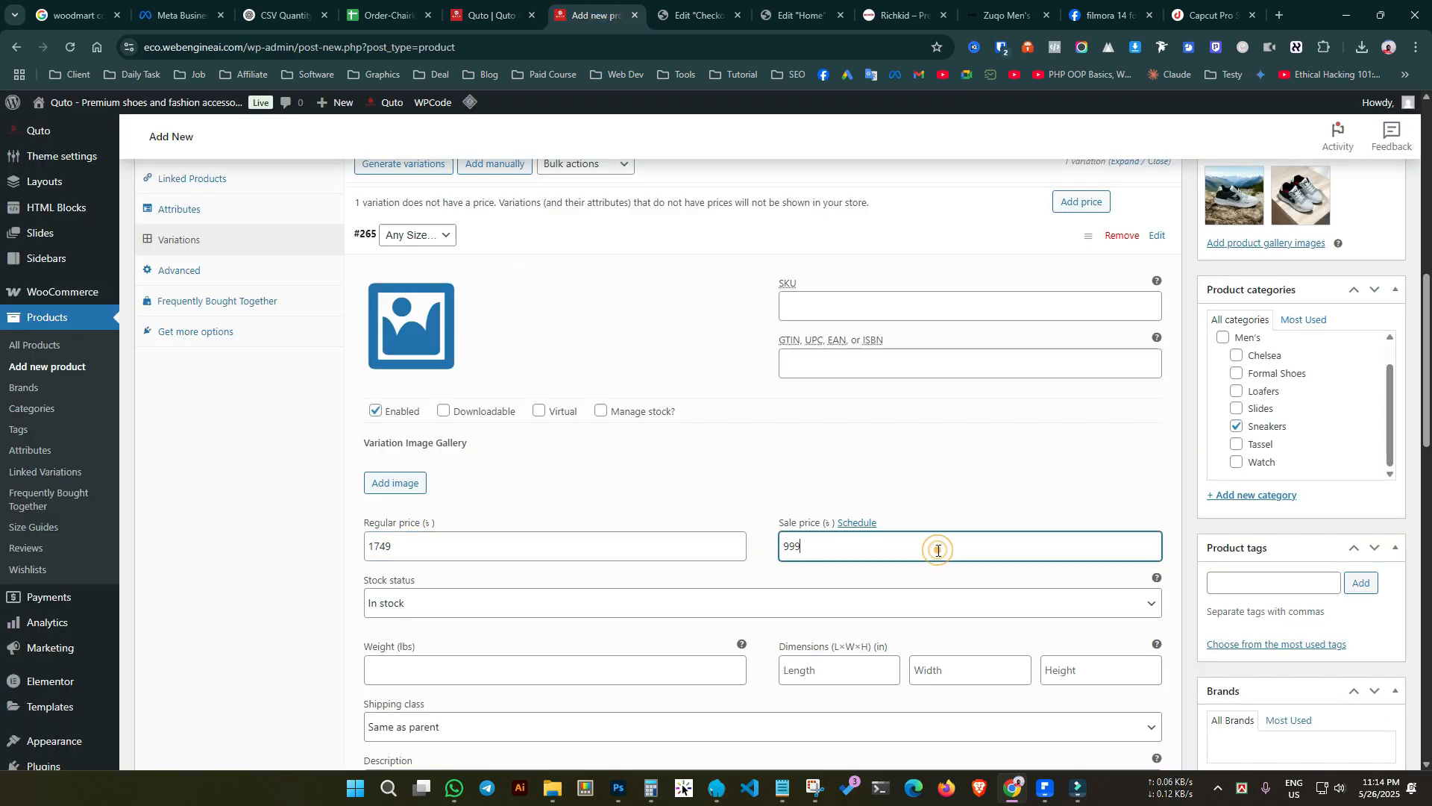
click(795, 442)
scroll(604, 604, down, 4)
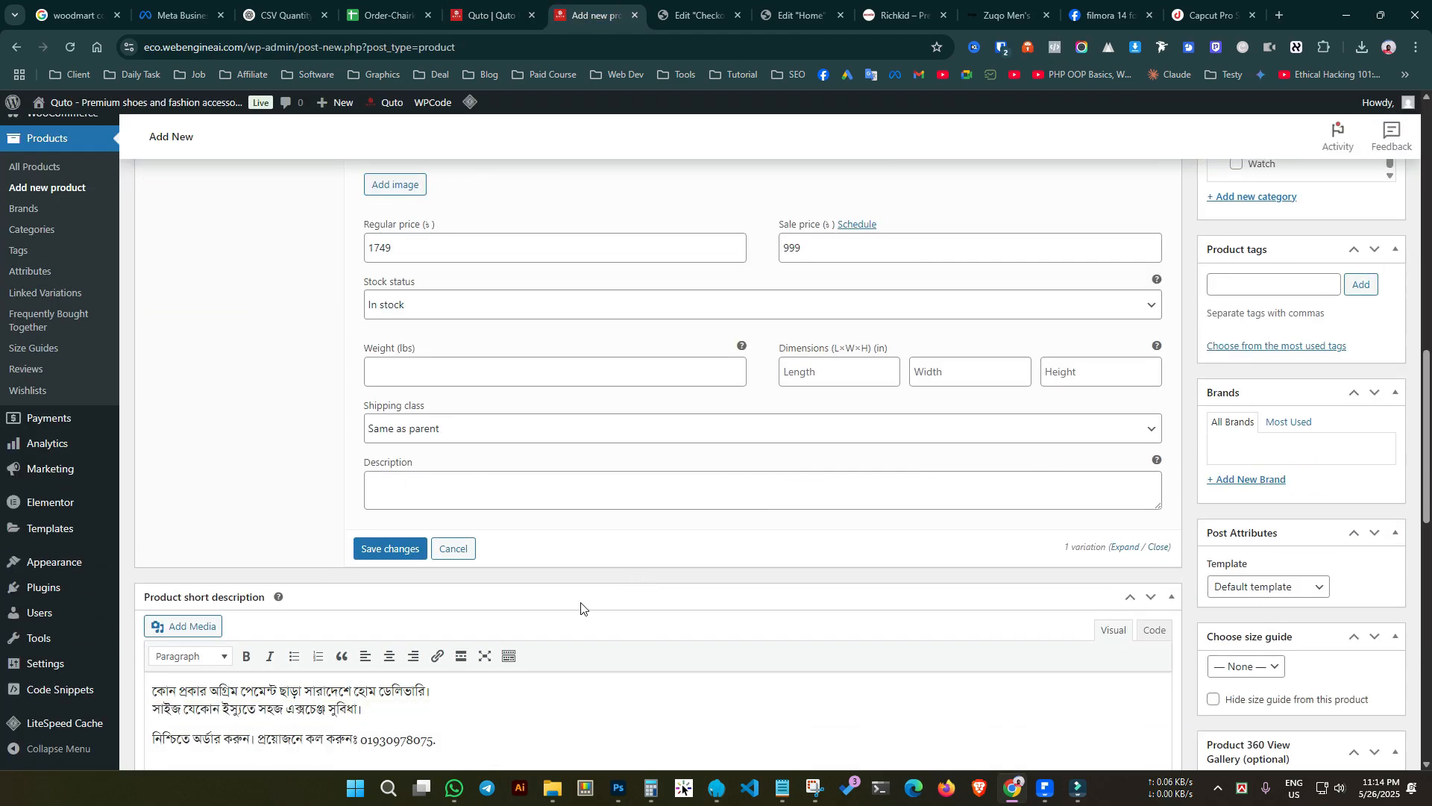
scroll(651, 432, down, 2)
scroll(649, 432, up, 5)
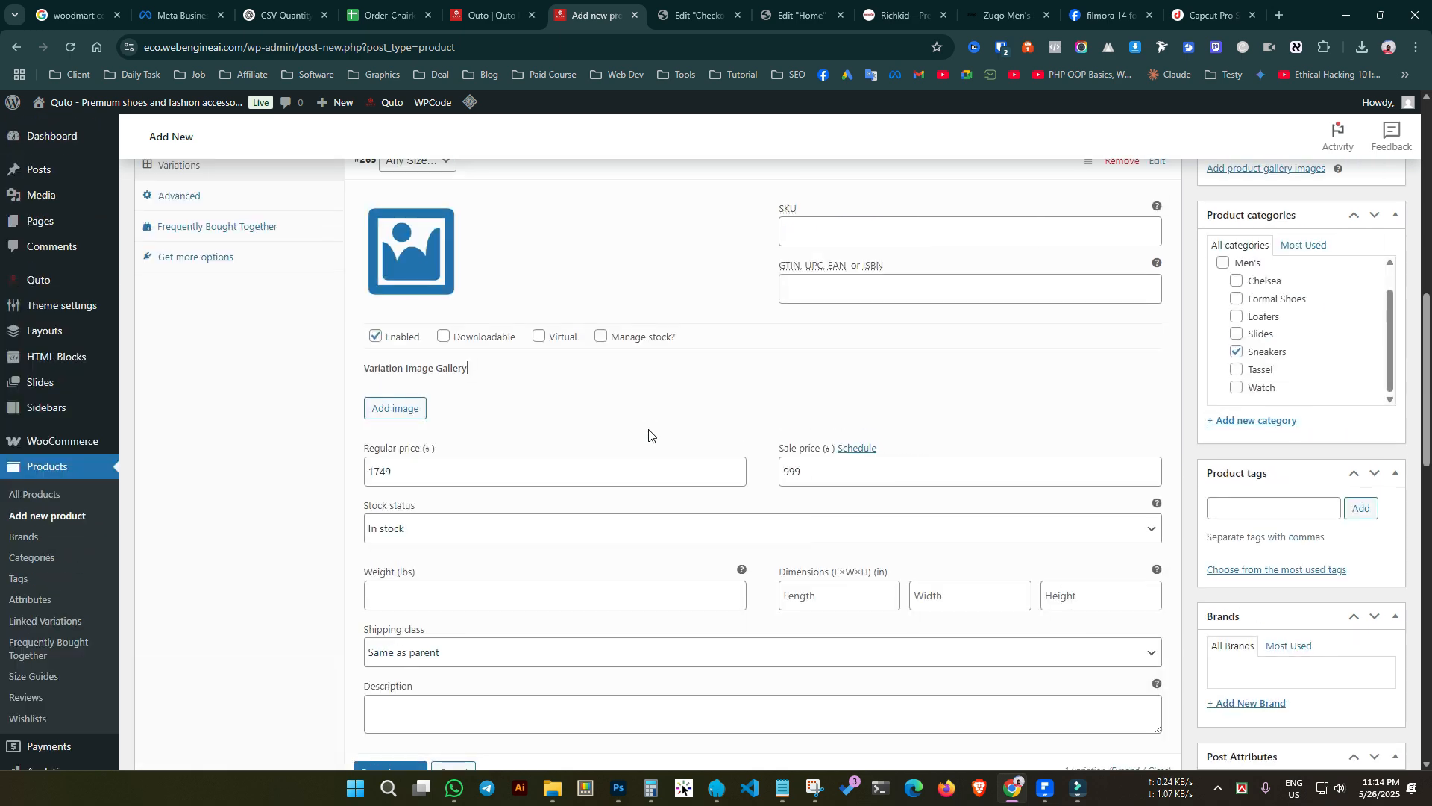
scroll(649, 432, down, 3)
click(390, 551)
Publish the product and open its live page in a new tab.
scroll(725, 493, up, 10)
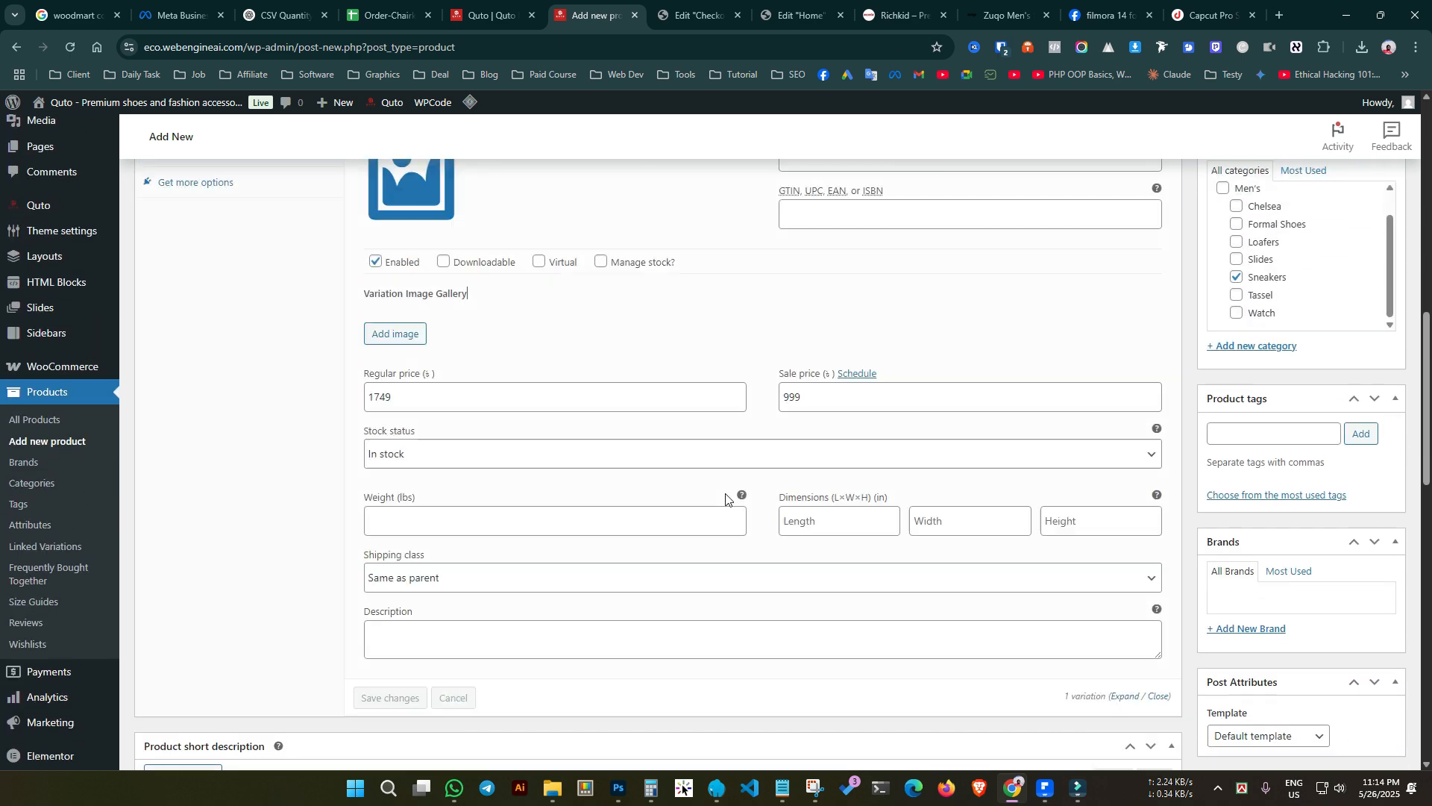
scroll(604, 421, up, 3)
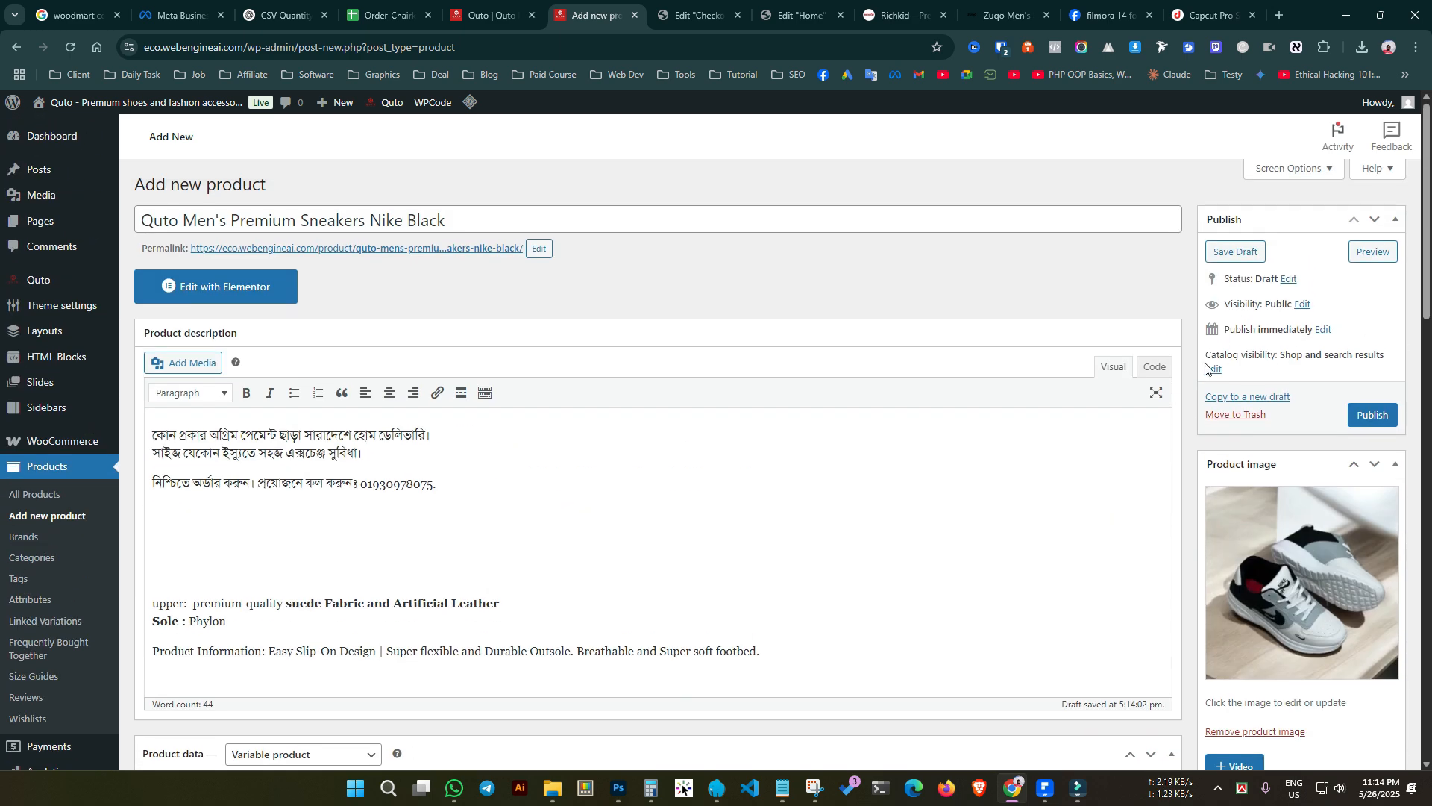
click(1376, 423)
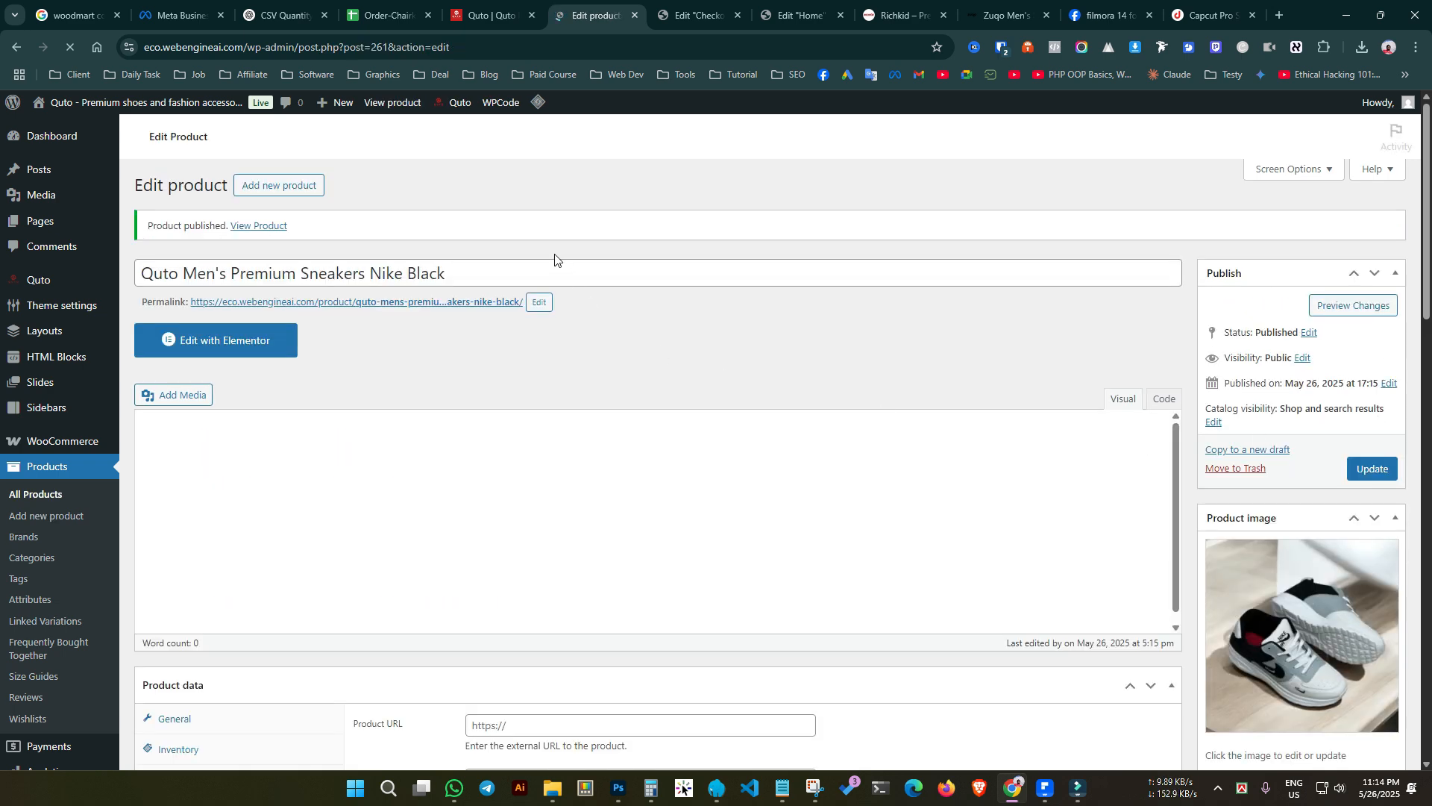
right_click(271, 232)
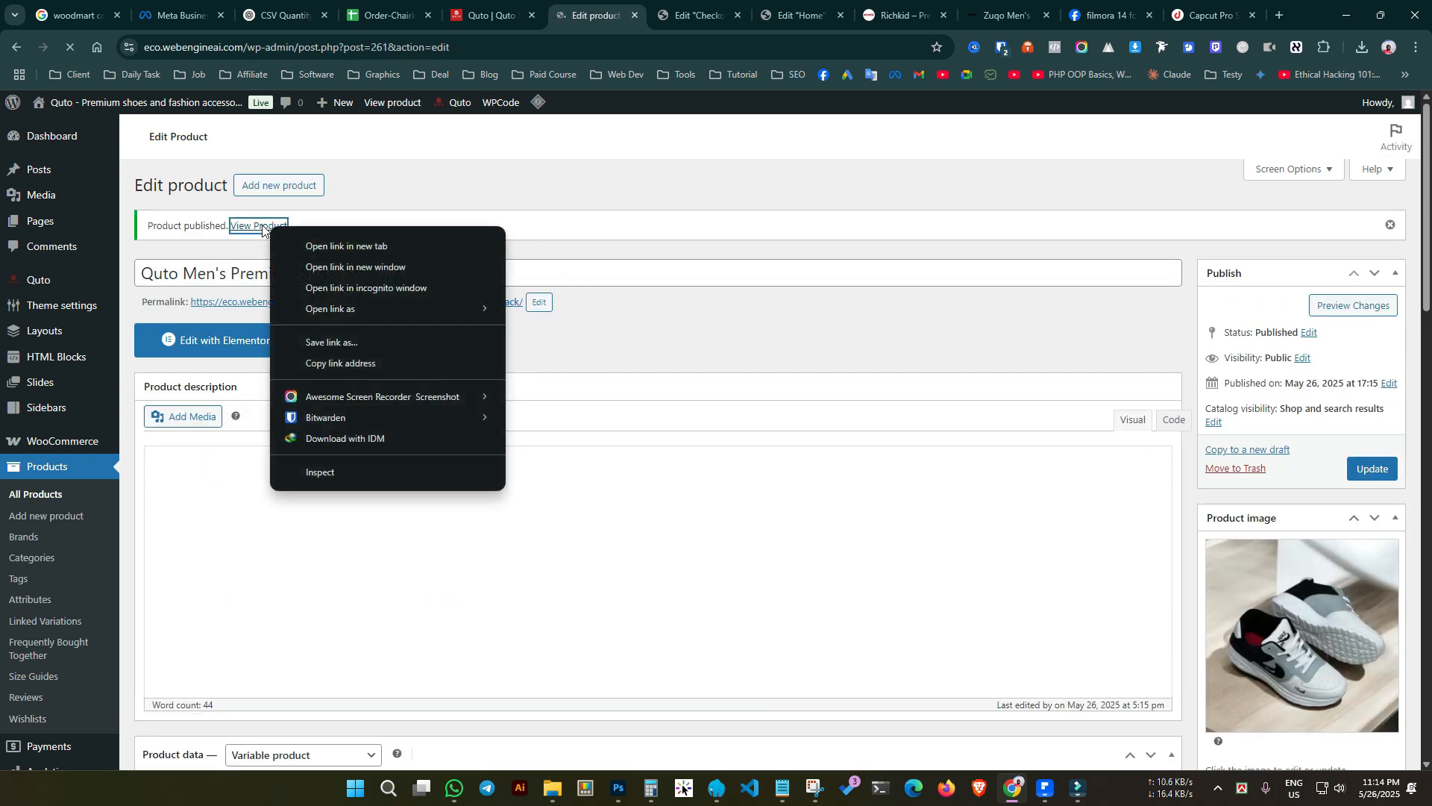
click(312, 246)
click(630, 9)
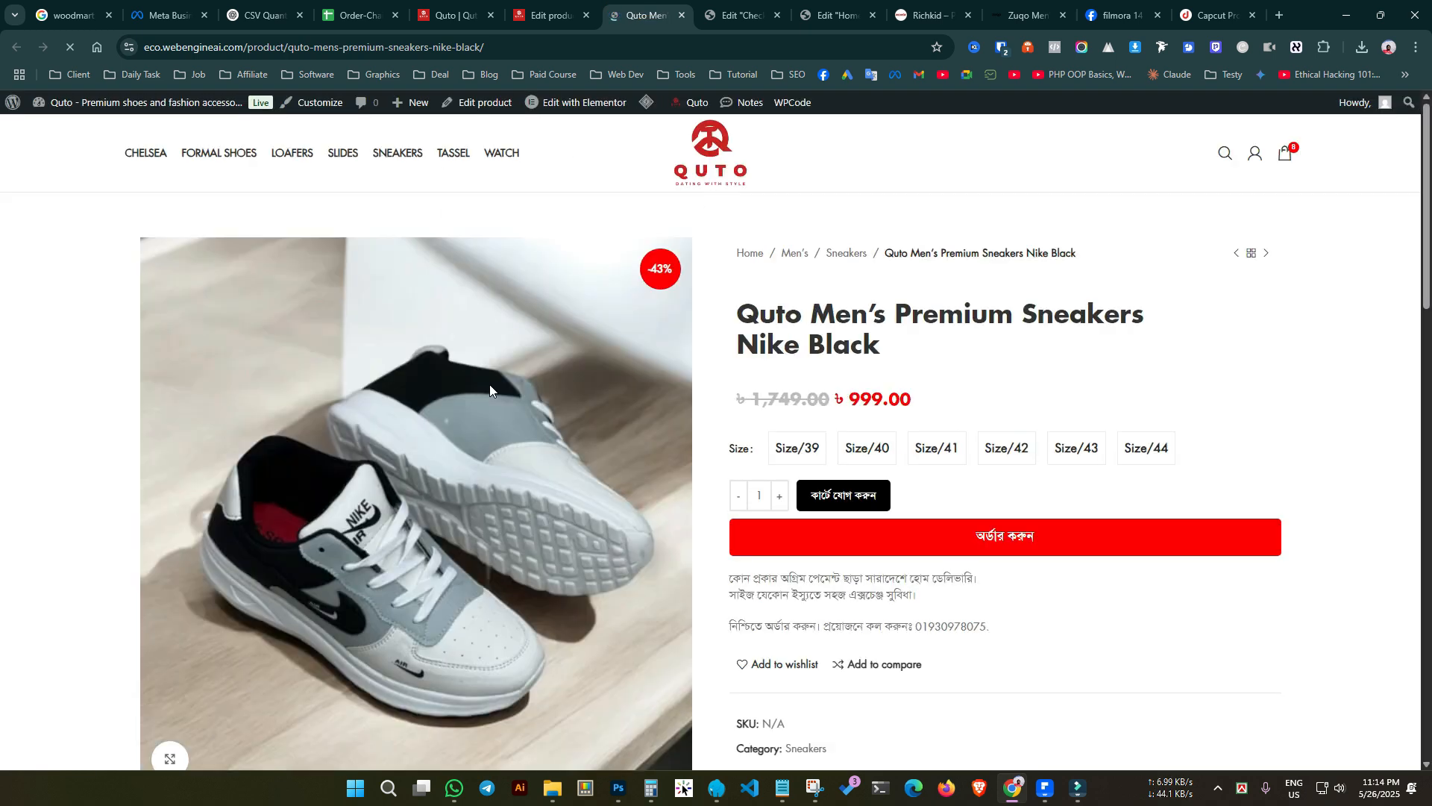
Try the size options up to Size/44 on the product page and find the product among the home page's New Arrivals.
click(802, 448)
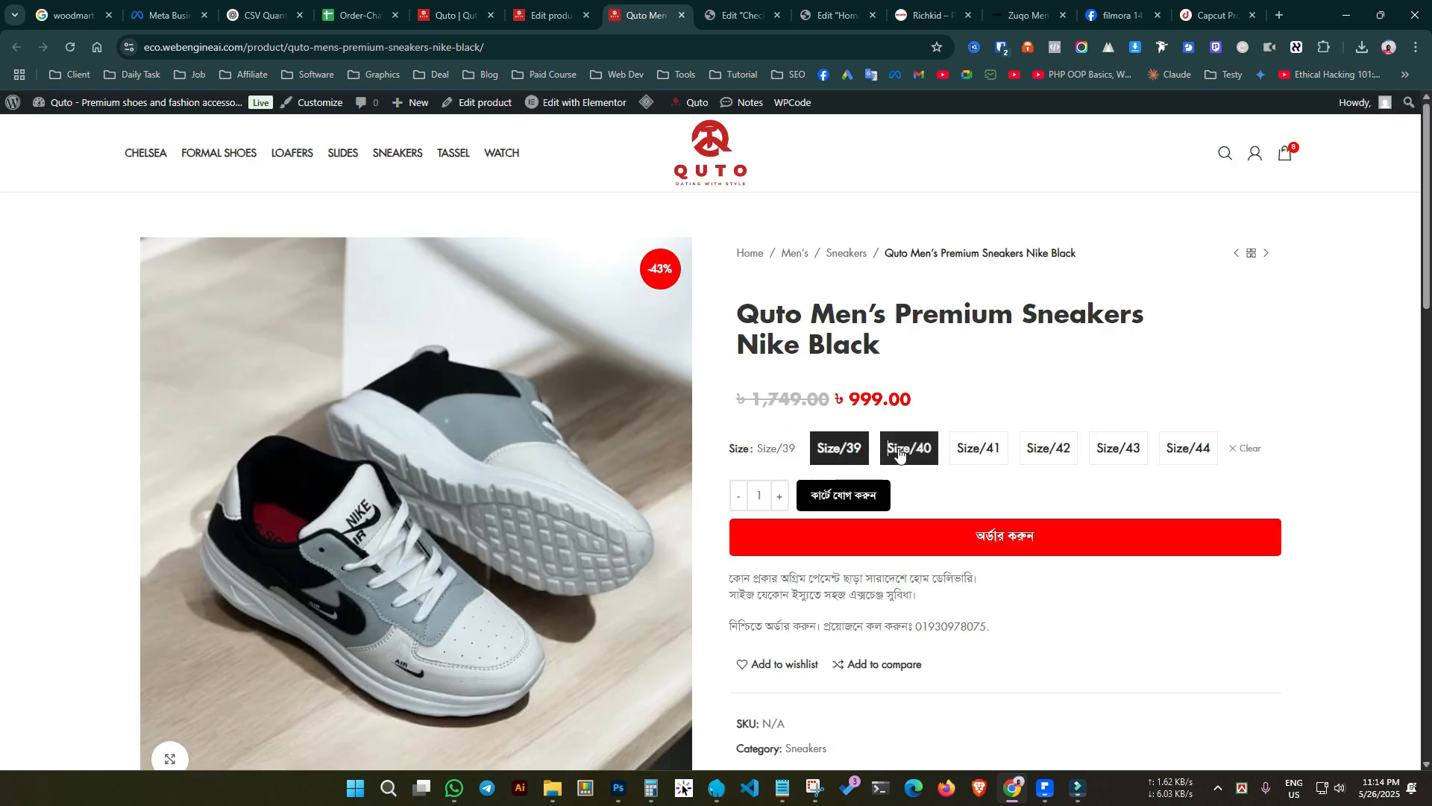
click(980, 450)
click(1048, 448)
click(1118, 447)
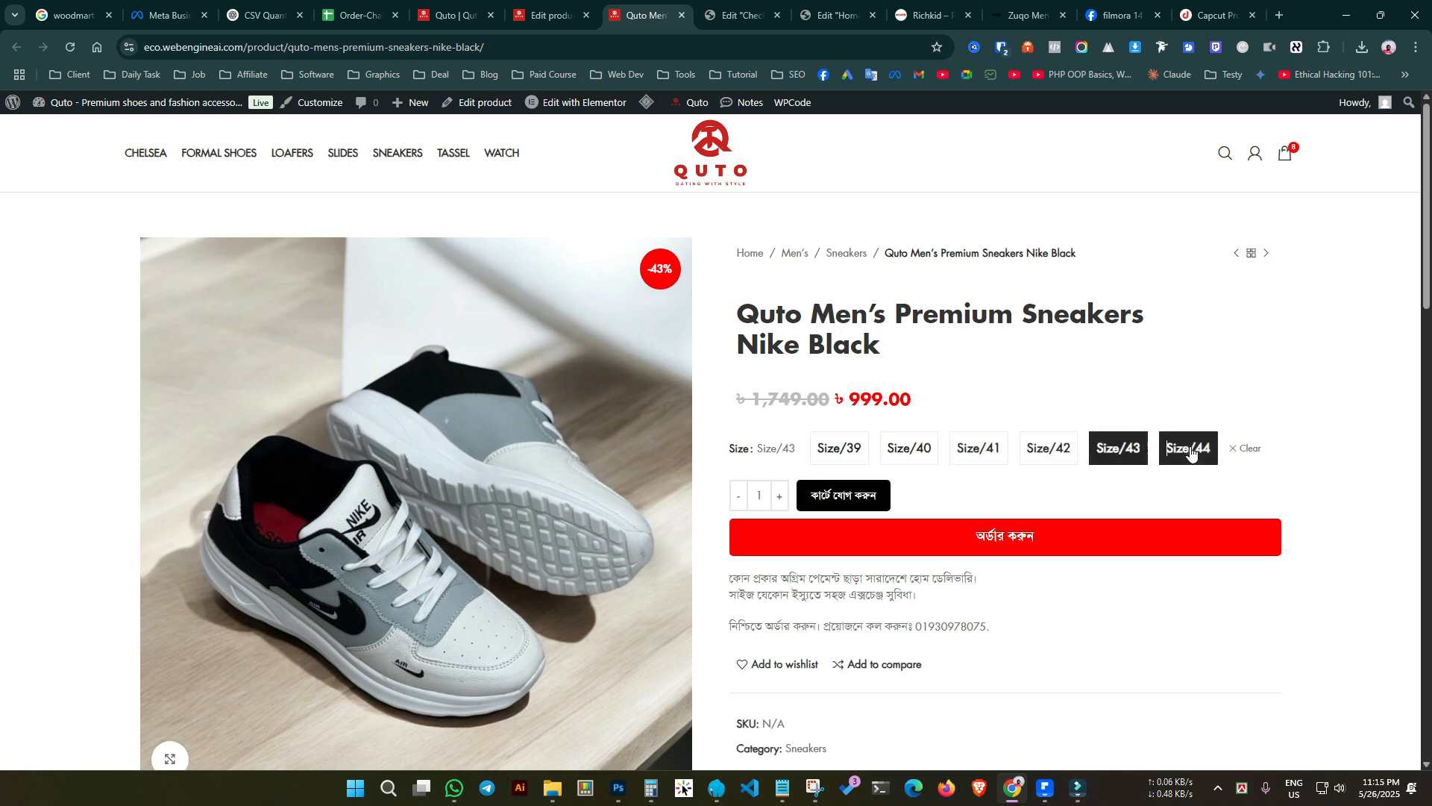
click(1188, 447)
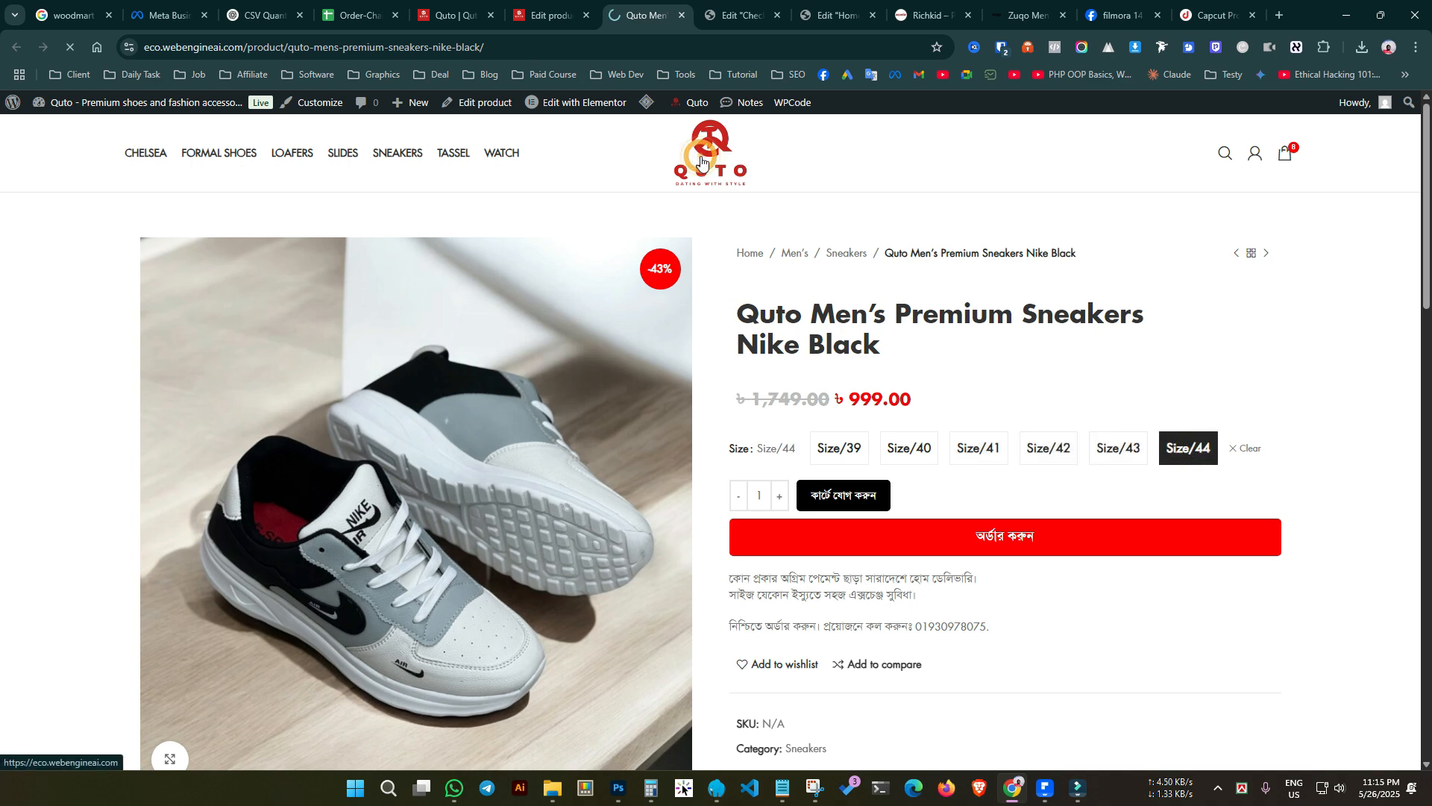
scroll(780, 313, down, 10)
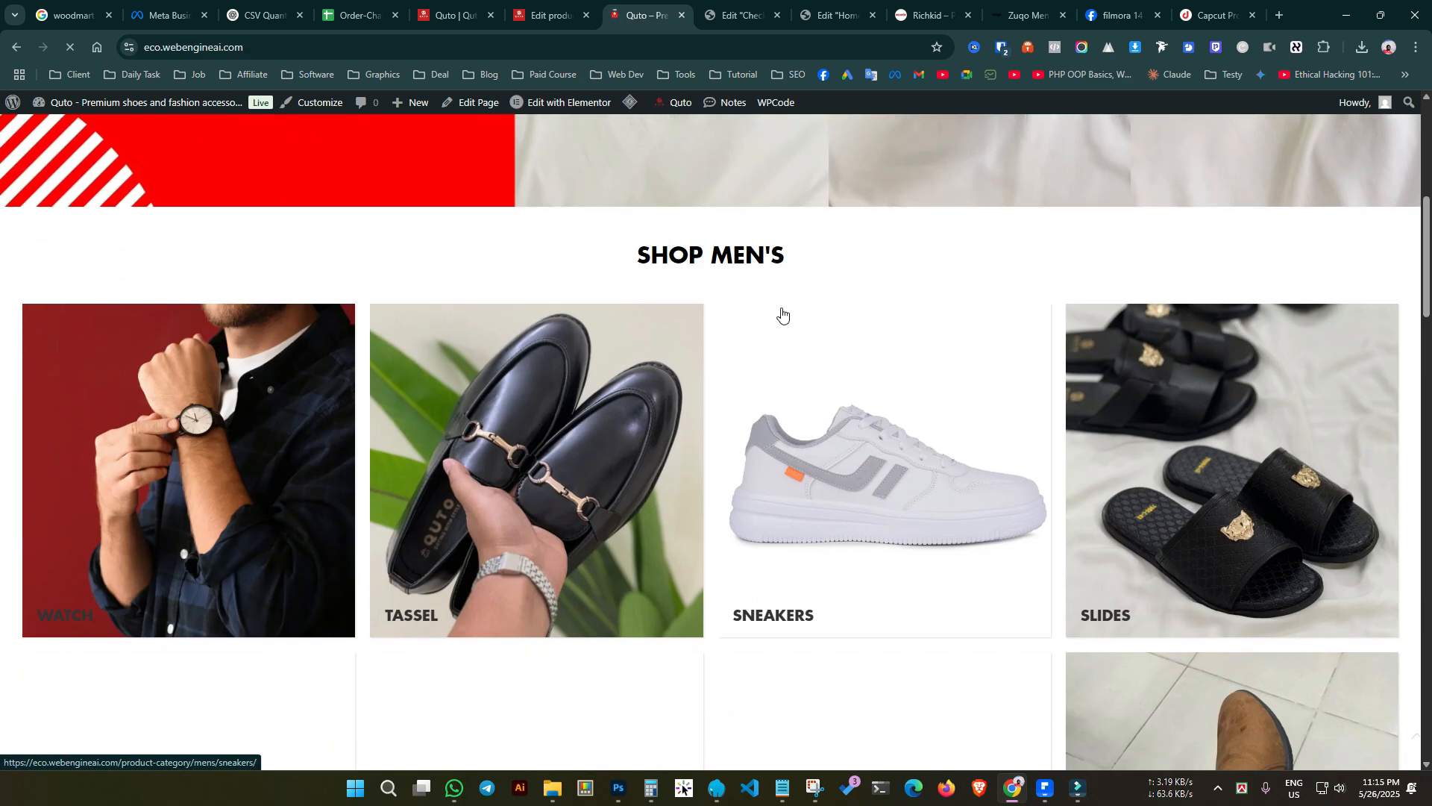
scroll(772, 314, down, 8)
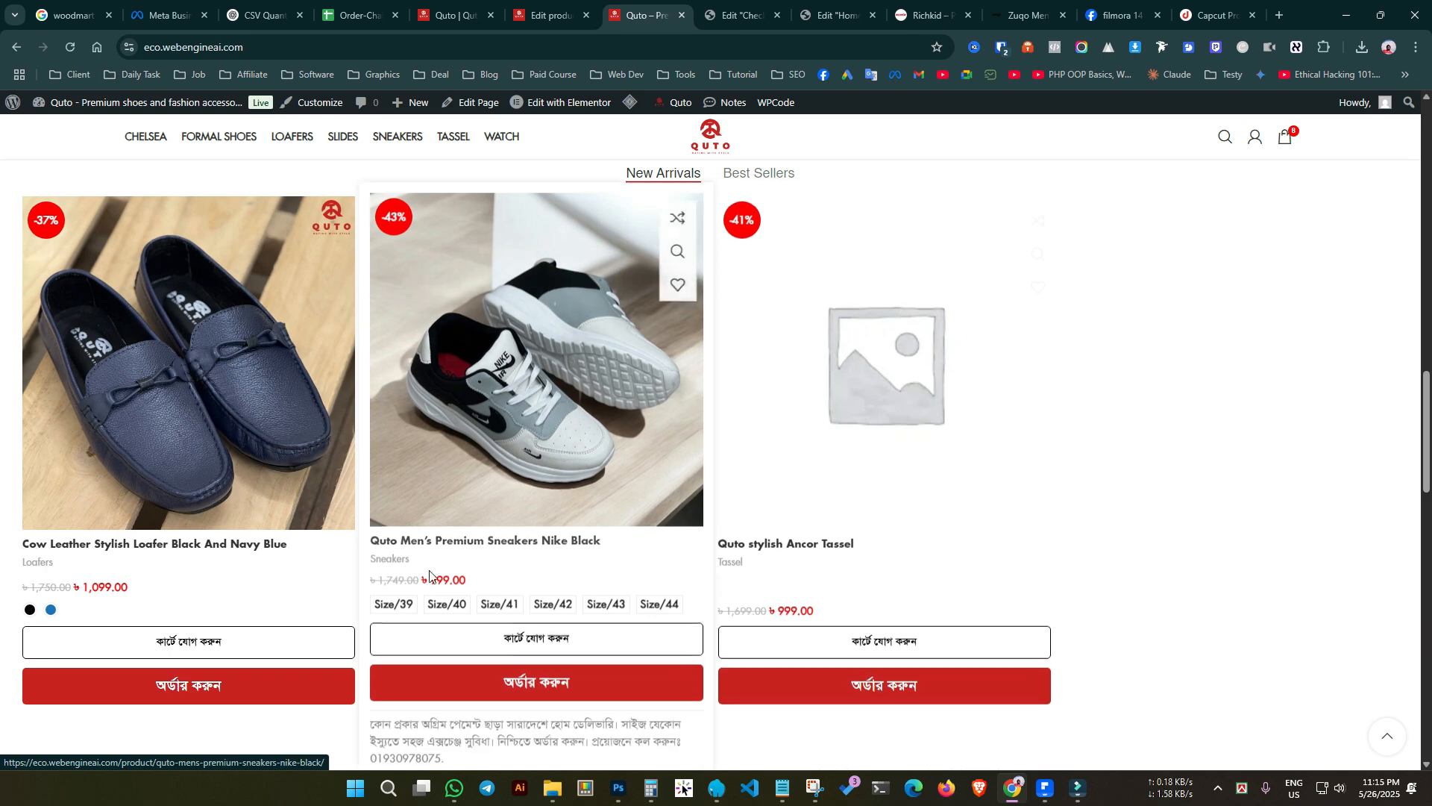